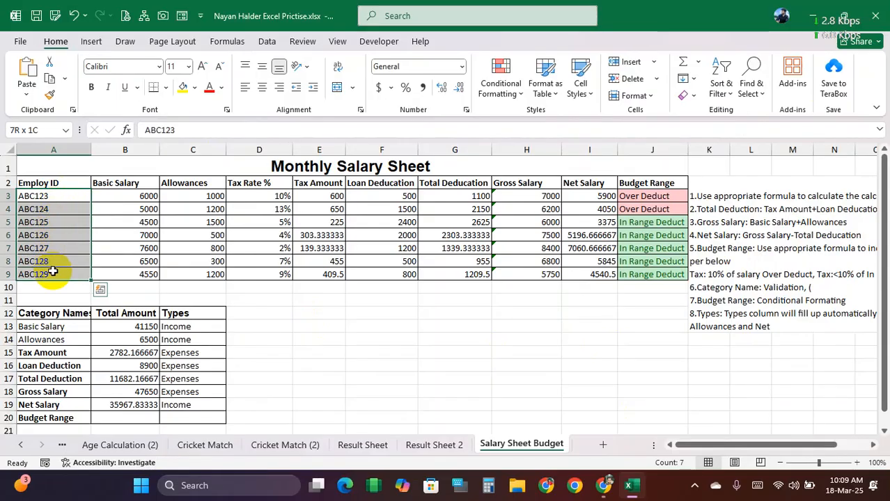
Examine the Employ ID cells in the current sheet and the ID No cells B4:B13 in Salary Sheet (2).
left_click_drag(53, 201, 55, 273)
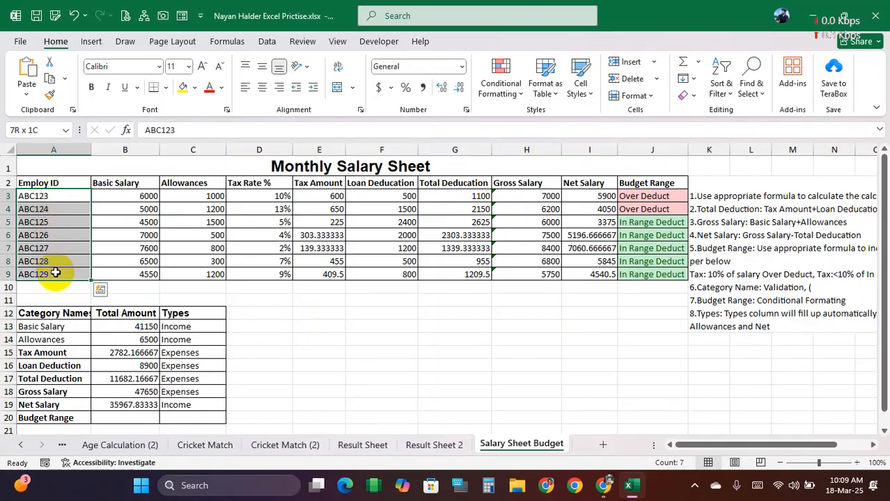
right_click(28, 445)
double_click(41, 280)
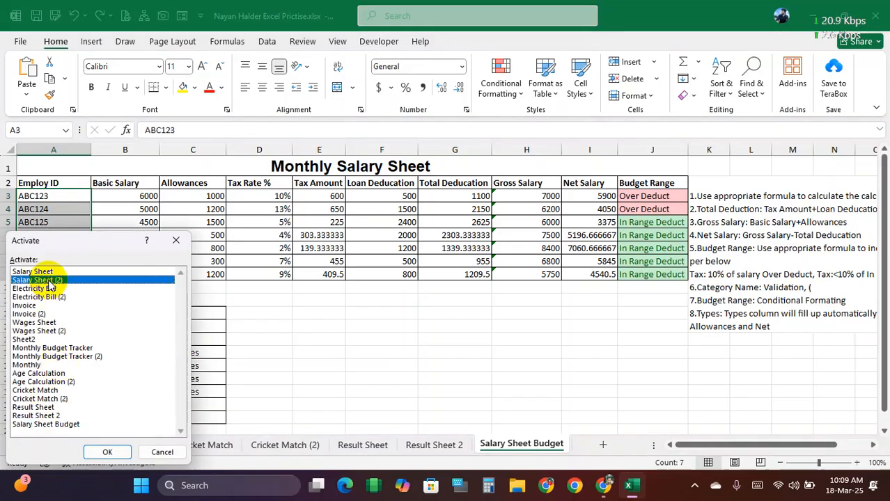
left_click(67, 257)
left_click_drag(73, 243, 70, 370)
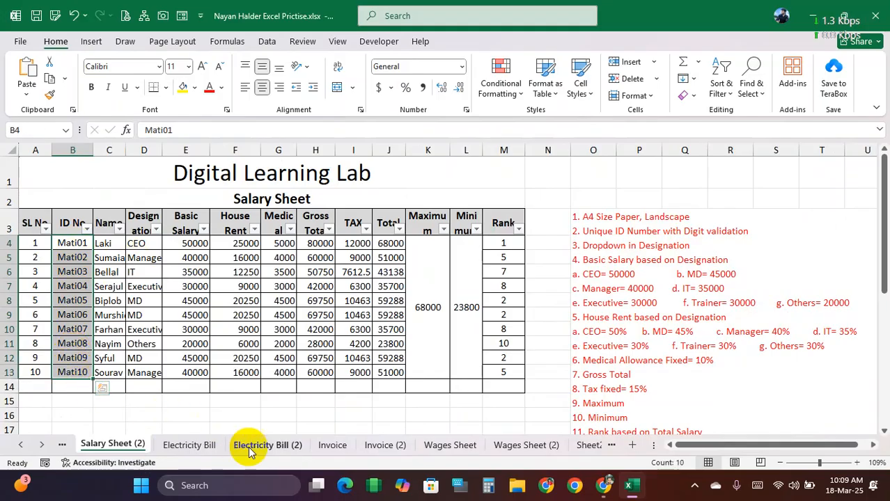
Review the ID columns of the Electricity Bill, Invoice and Wages Sheet worksheets by selecting their entries.
left_click(204, 446)
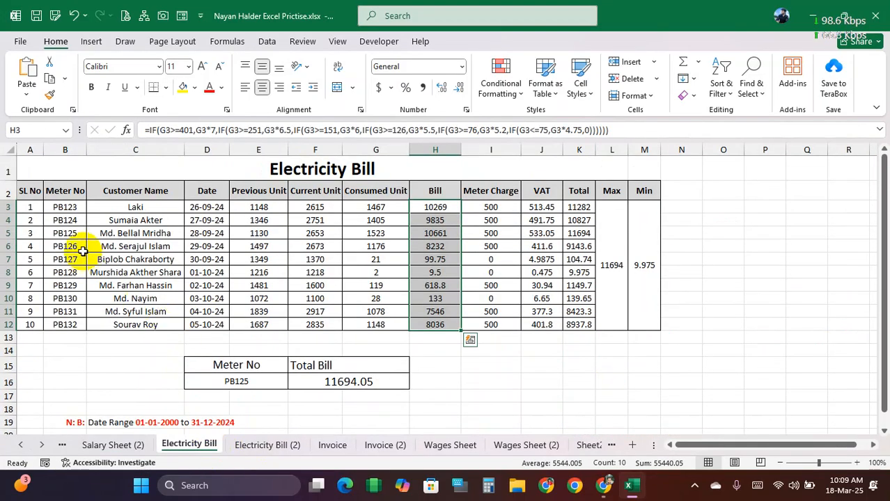
left_click_drag(66, 209, 66, 332)
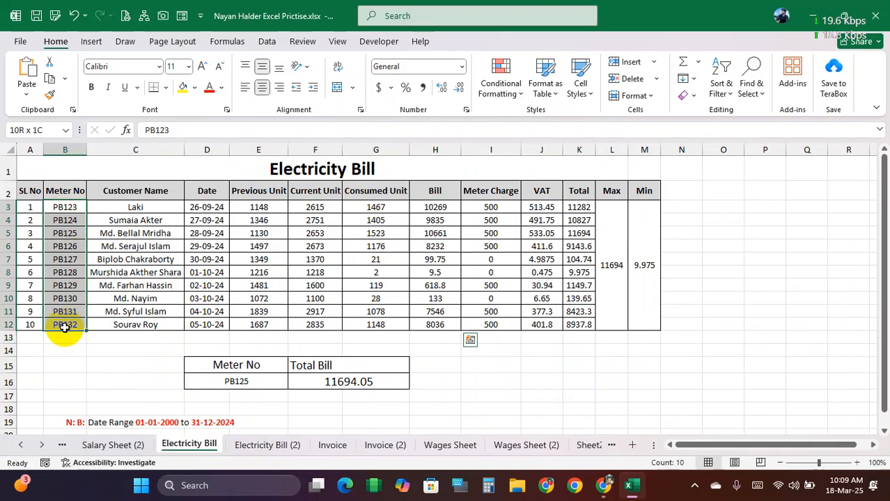
left_click(333, 446)
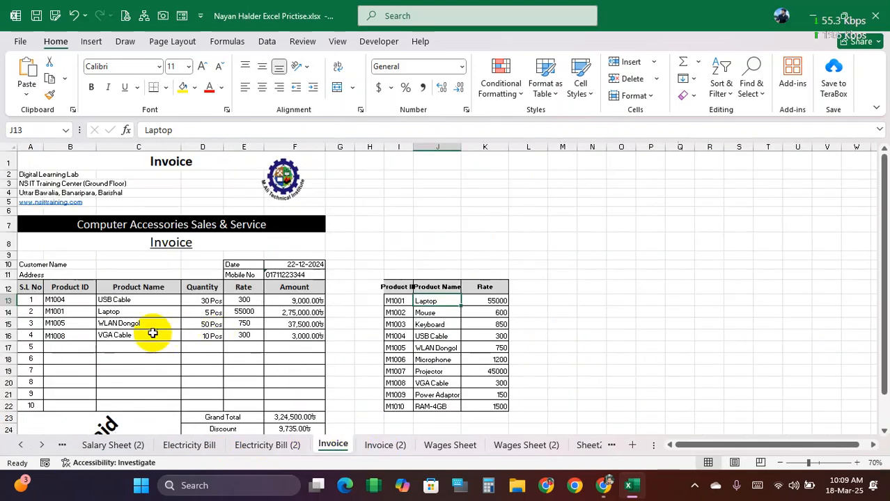
left_click_drag(69, 301, 78, 397)
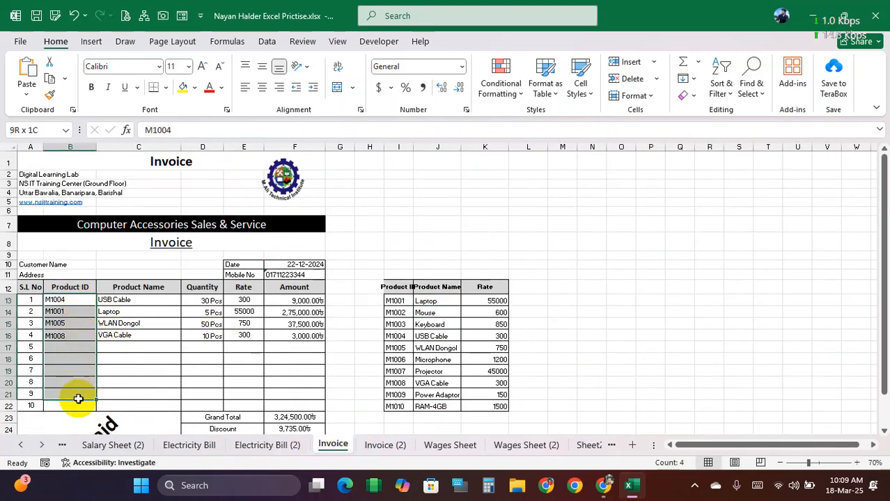
left_click(450, 445)
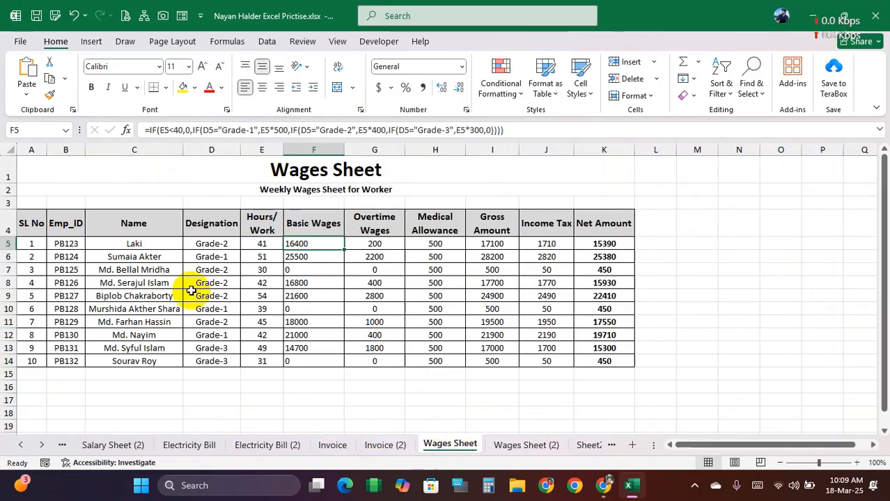
left_click_drag(68, 244, 65, 358)
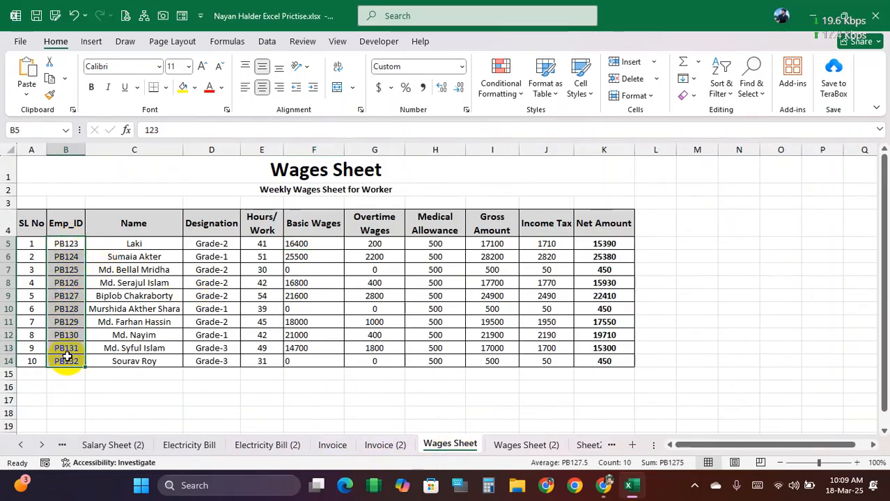
Examine the Category entries B3:B11 in the Monthly Budget Tracker worksheet.
left_click(586, 445)
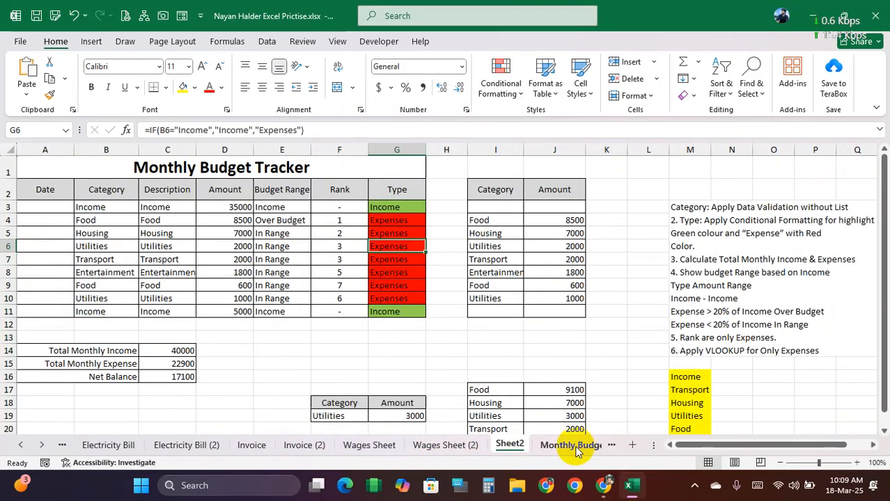
left_click(575, 451)
left_click(89, 205)
left_click_drag(90, 205, 91, 307)
left_click_drag(81, 207, 85, 294)
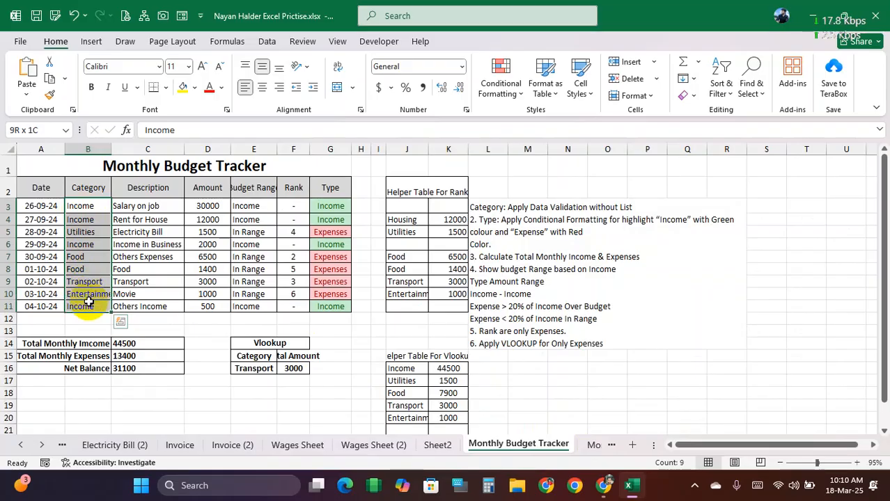
left_click_drag(90, 205, 90, 303)
left_click_drag(91, 207, 86, 296)
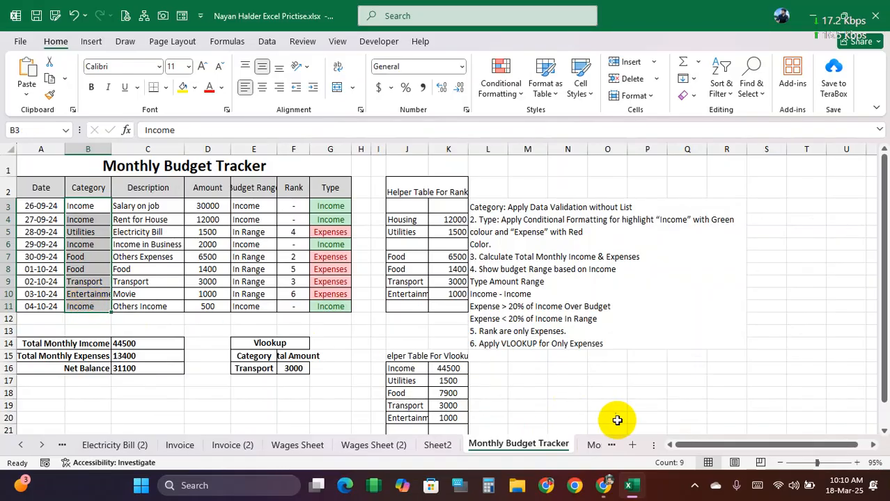
Examine the Name and Age entries in the Age Calculation worksheet, selecting the ages in C3:C7.
left_click(594, 444)
left_click(589, 446)
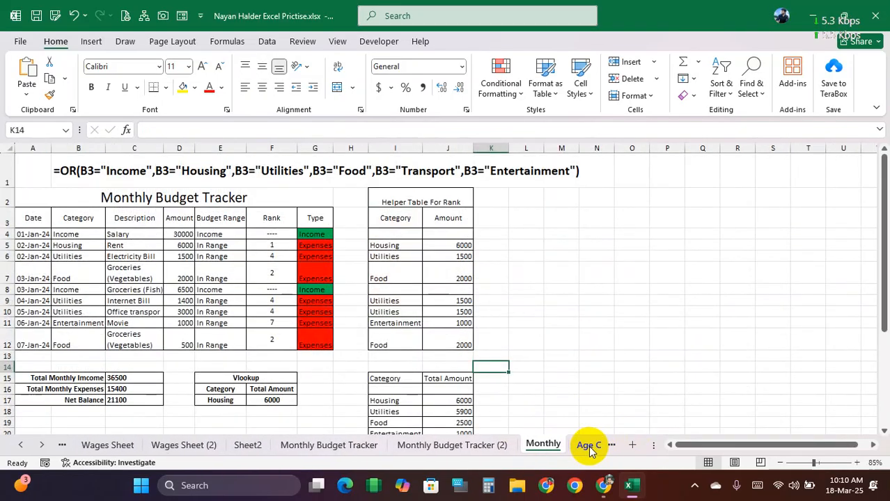
left_click(589, 445)
scroll(377, 353, "up", 1)
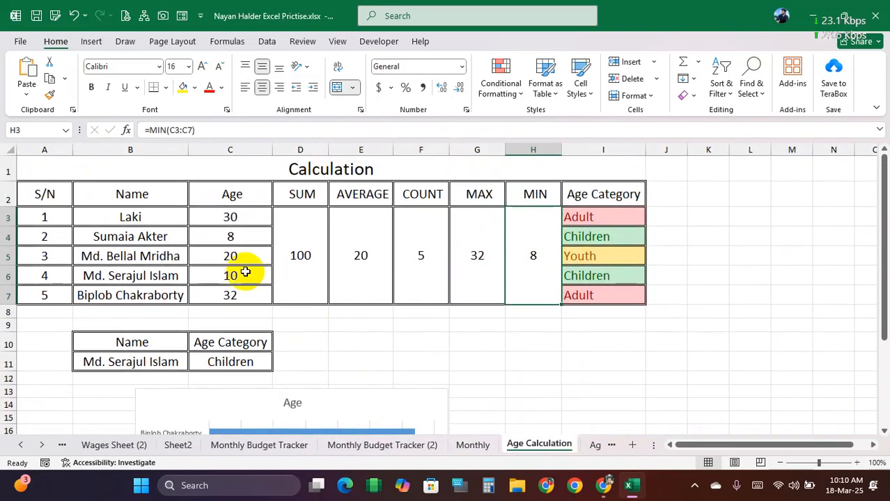
left_click_drag(155, 217, 170, 275)
left_click_drag(230, 219, 231, 287)
left_click_drag(226, 218, 223, 290)
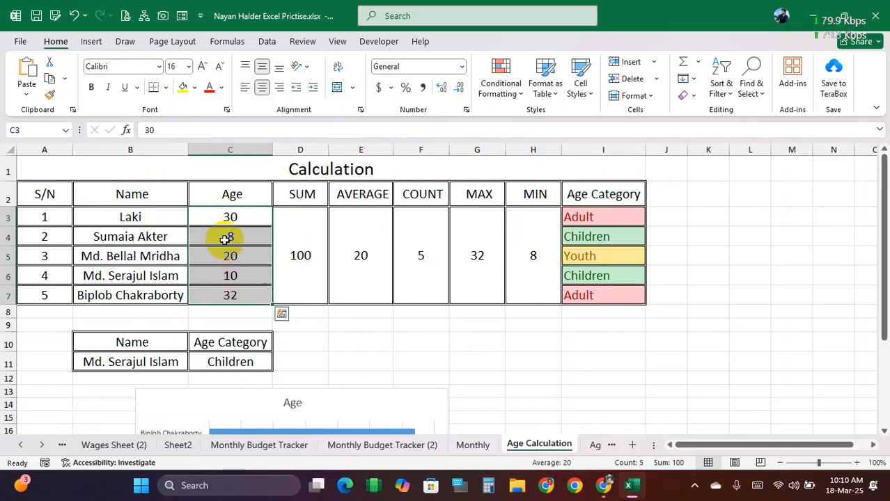
Examine the jersey numbers B5:B15 in the Cricket Match worksheet.
left_click(42, 445)
left_click(42, 445)
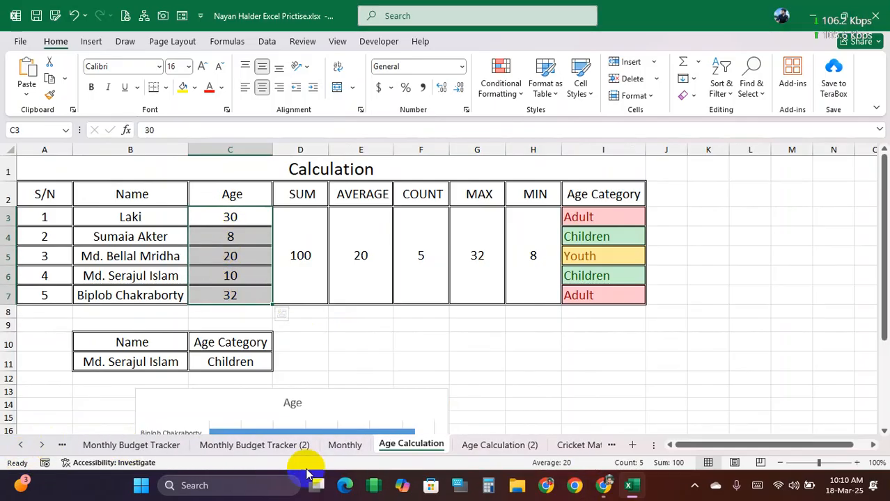
left_click(490, 447)
left_click(563, 451)
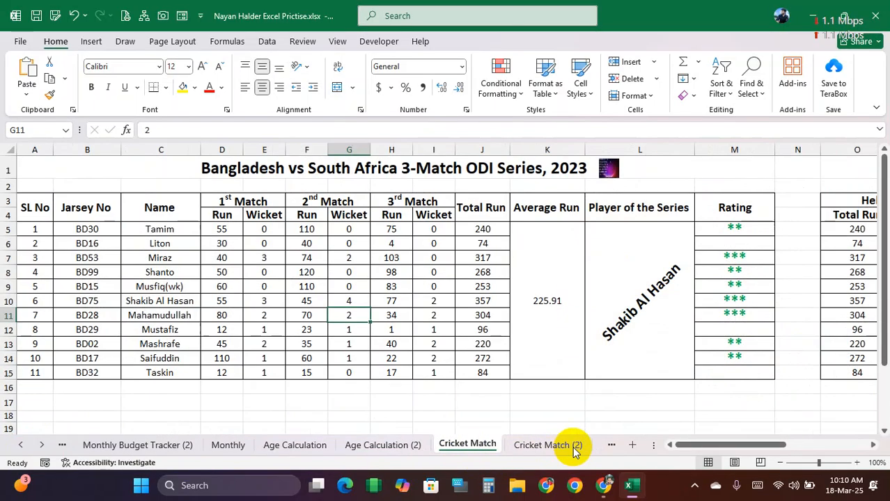
left_click_drag(91, 230, 91, 368)
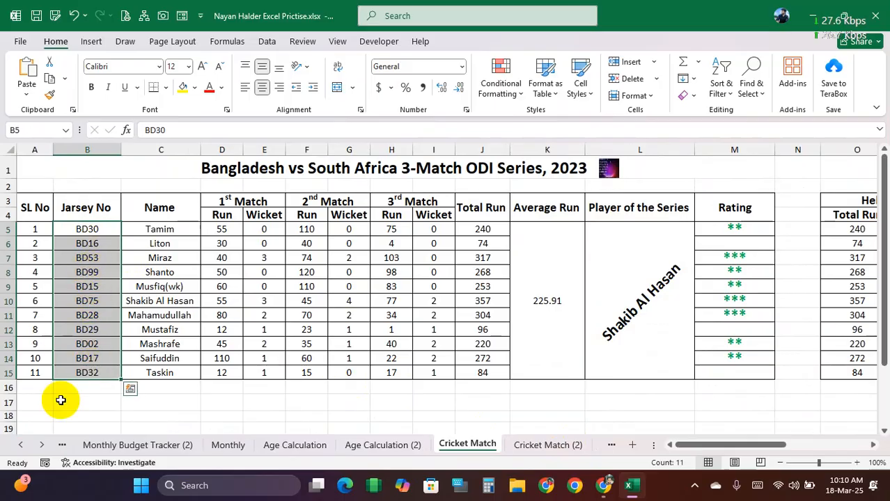
Examine the Roll entries A5:A14 in the Result Sheet worksheet.
left_click(41, 446)
left_click(41, 446)
left_click(41, 446)
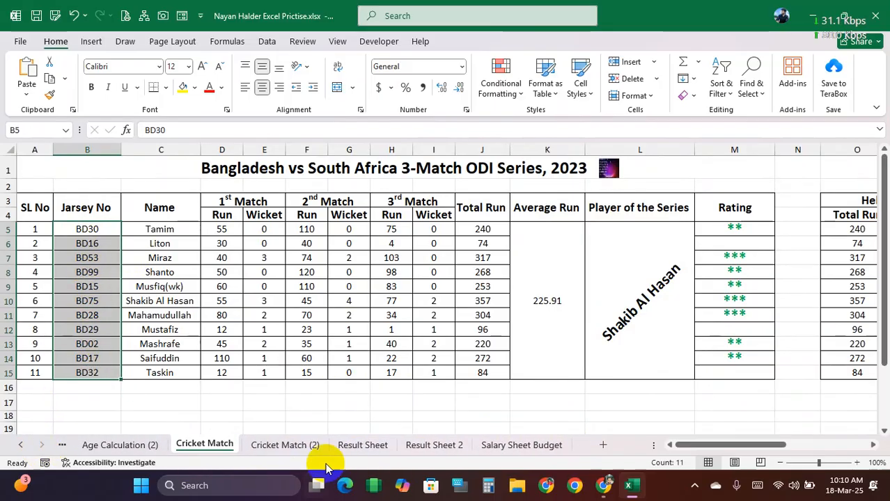
left_click(355, 445)
left_click_drag(56, 241, 36, 371)
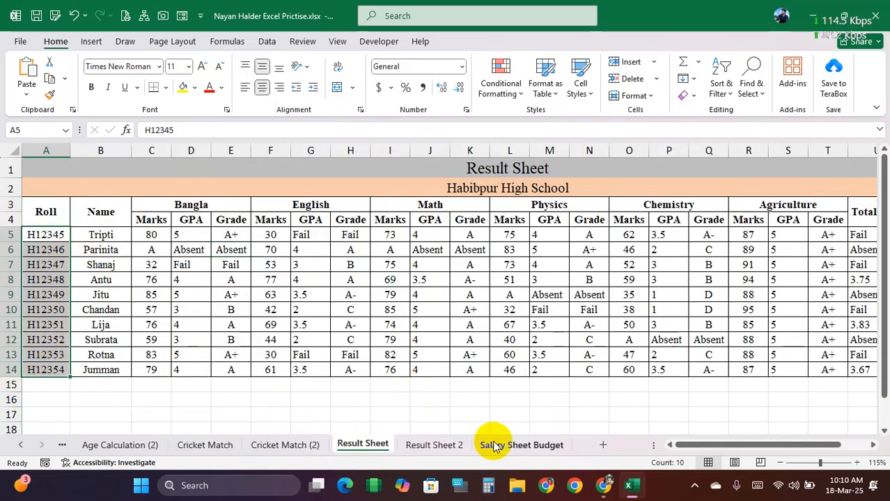
Return to the Salary Sheet Budget worksheet and examine its Employ ID entries A3:A9.
left_click(512, 444)
left_click_drag(60, 197, 64, 274)
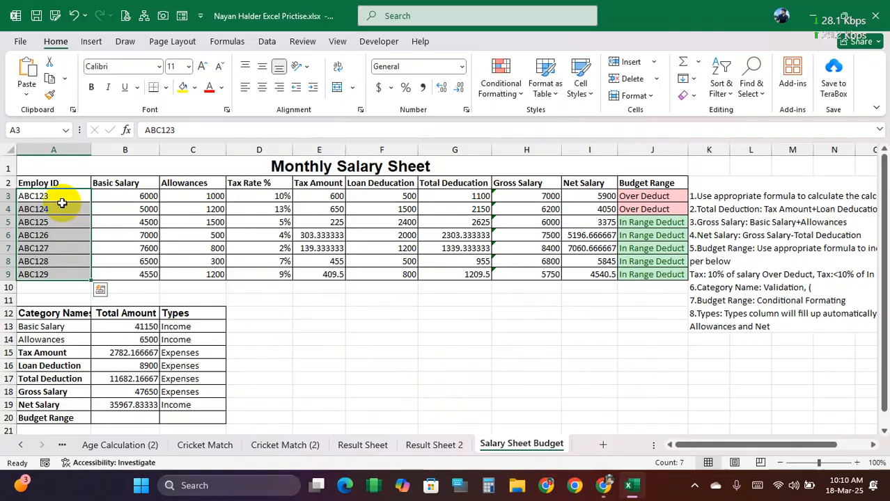
left_click_drag(59, 202, 51, 266)
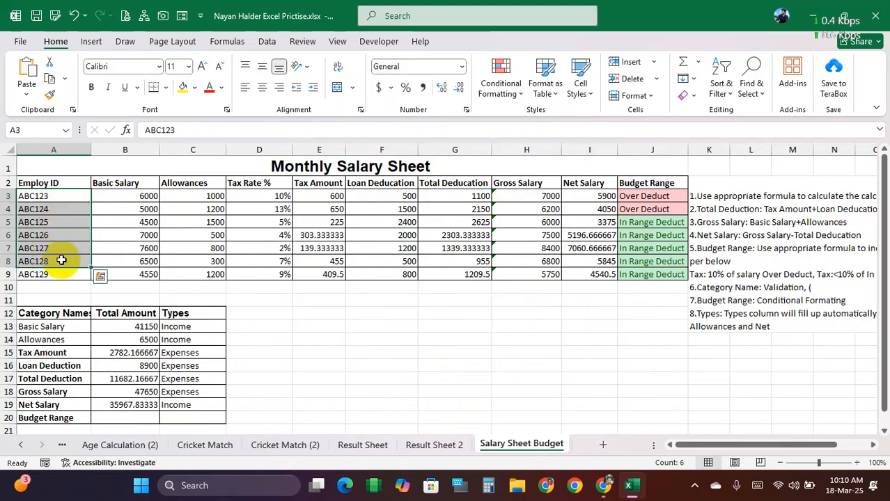
left_click_drag(63, 248, 63, 270)
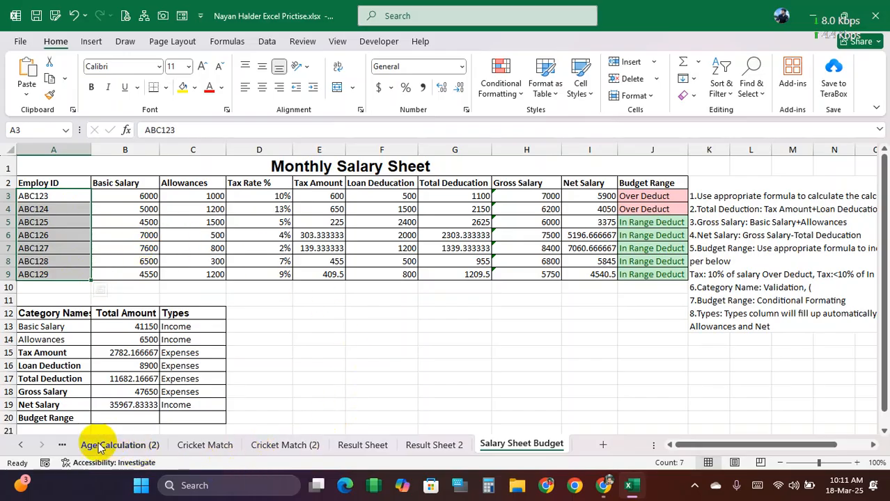
Examine the Category entries B3:B11 in the Monthly Budget Tracker (2) worksheet.
left_click(20, 445)
left_click(21, 445)
left_click(20, 445)
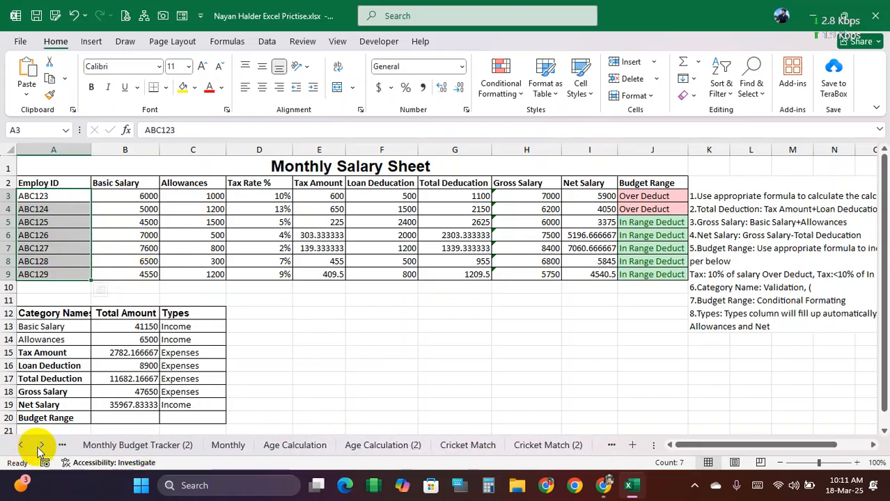
left_click(171, 448)
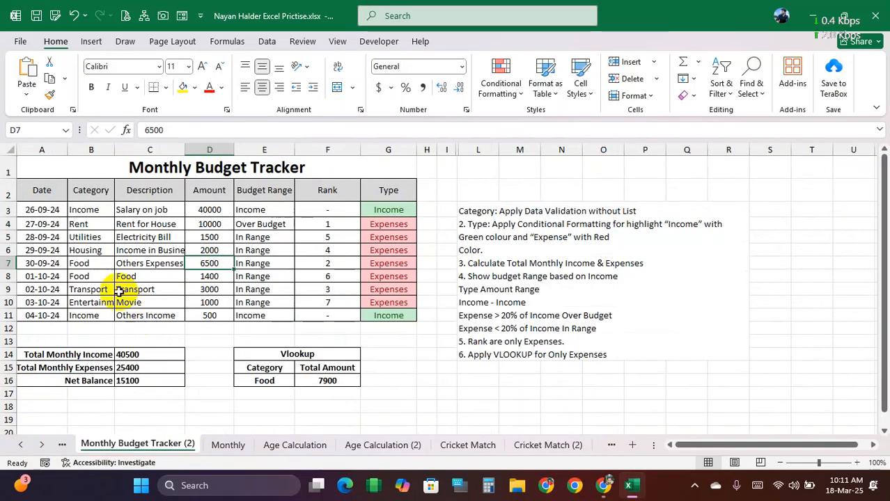
left_click_drag(89, 215, 89, 309)
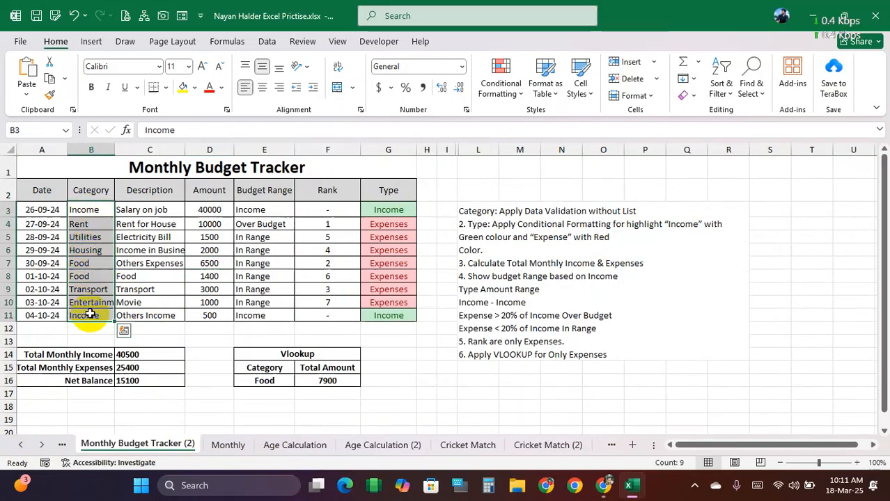
Show the Data Validation settings for the Category cells B4:B12 in the Monthly worksheet.
left_click(226, 446)
left_click_drag(78, 237, 75, 343)
left_click_drag(81, 220, 78, 343)
left_click_drag(83, 236, 84, 340)
left_click(266, 42)
left_click(579, 99)
left_click(600, 112)
left_click_drag(175, 254, 406, 142)
Read through the custom OR validation formula for the Category cells and close the settings.
left_click(286, 261)
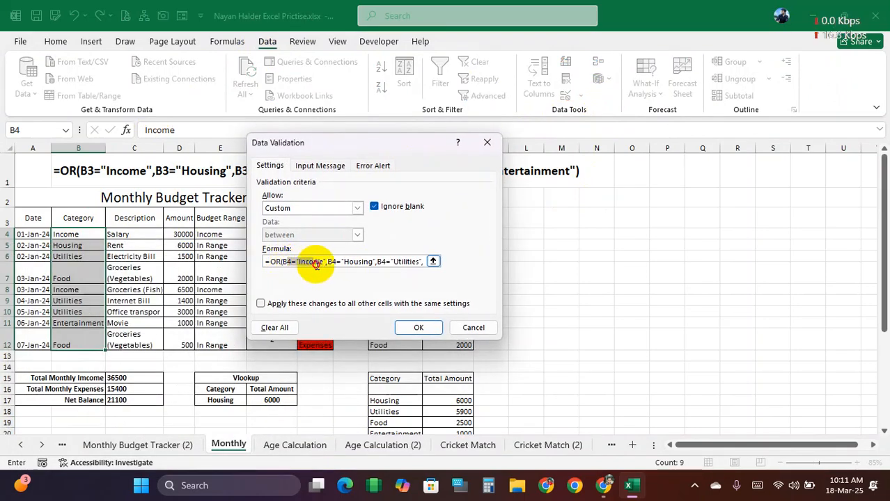
left_click_drag(330, 266, 482, 269)
left_click(385, 266)
left_click_drag(376, 263, 149, 254)
left_click(301, 261)
left_click(384, 264)
left_click(284, 264)
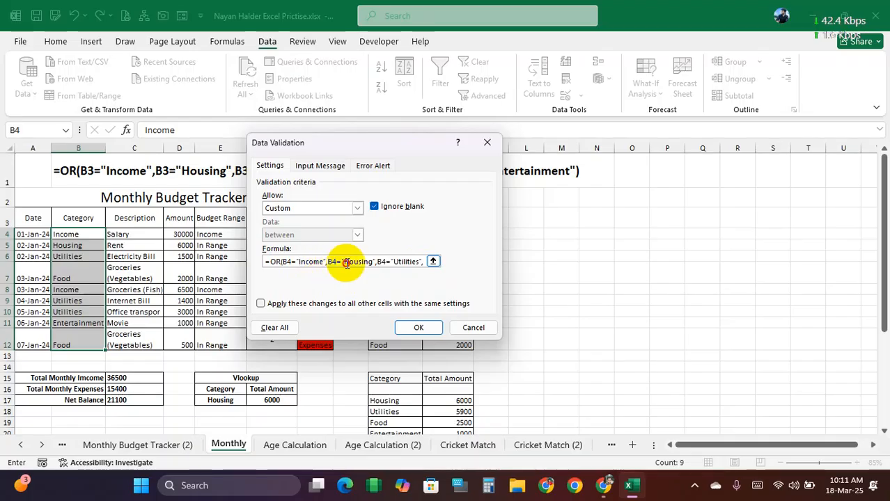
left_click_drag(346, 262, 365, 262)
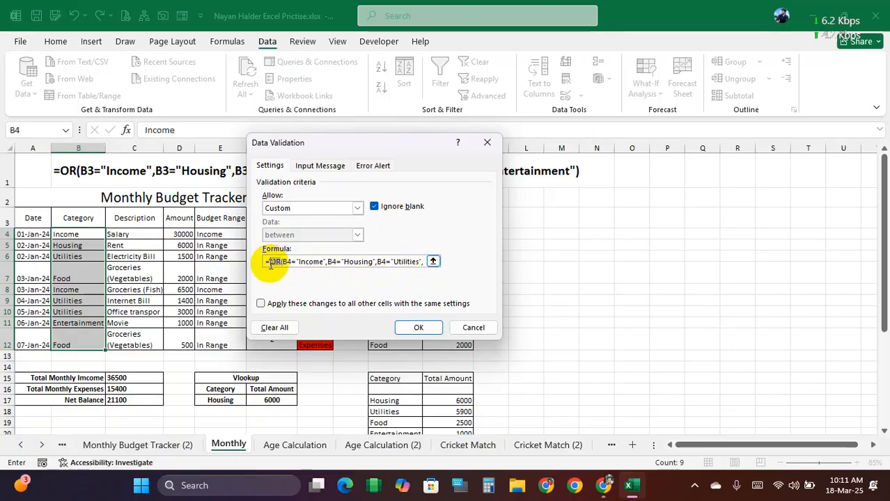
left_click(296, 263)
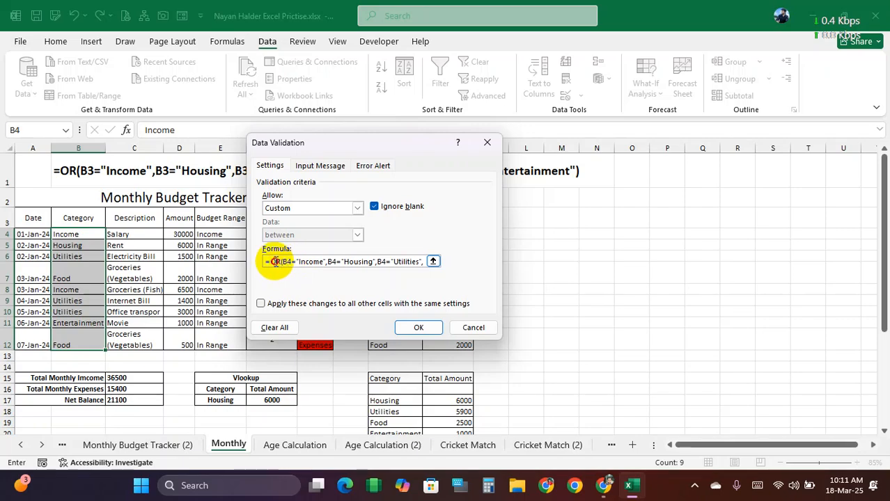
key("ctrl+a")
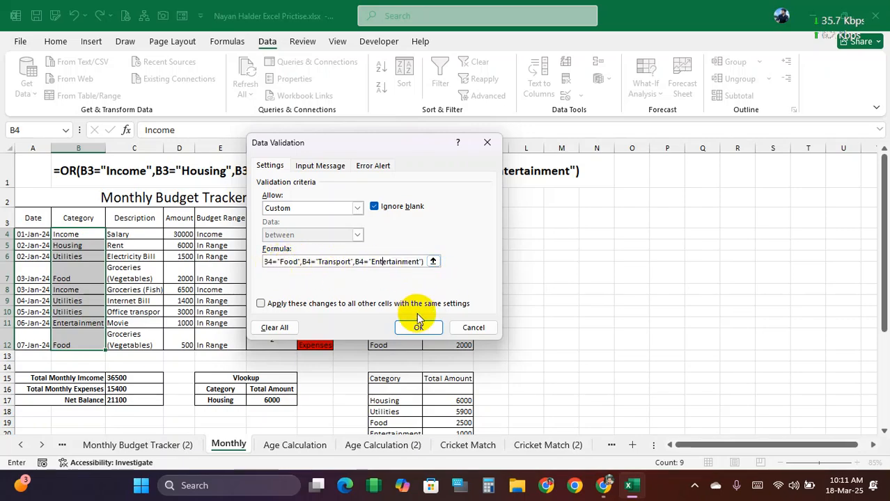
left_click(419, 327)
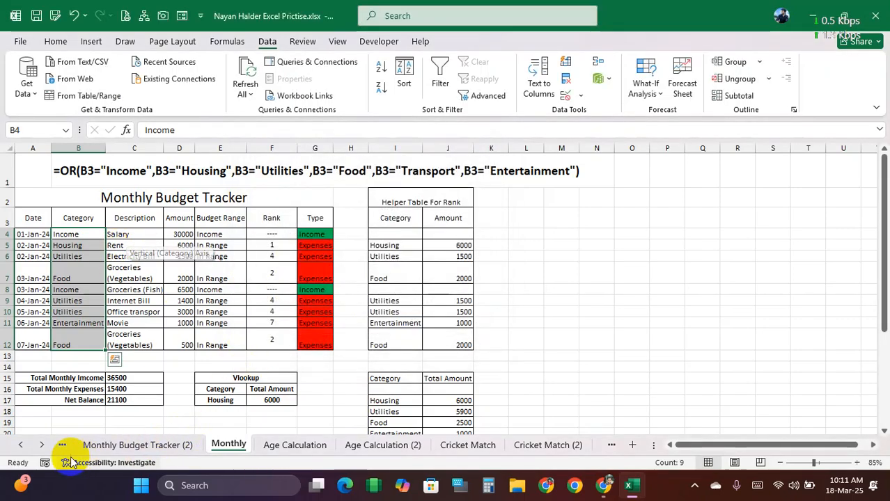
Return to the Salary Sheet Budget worksheet, look over the Category Names, and select the Employ ID cells A3:A9.
right_click(38, 445)
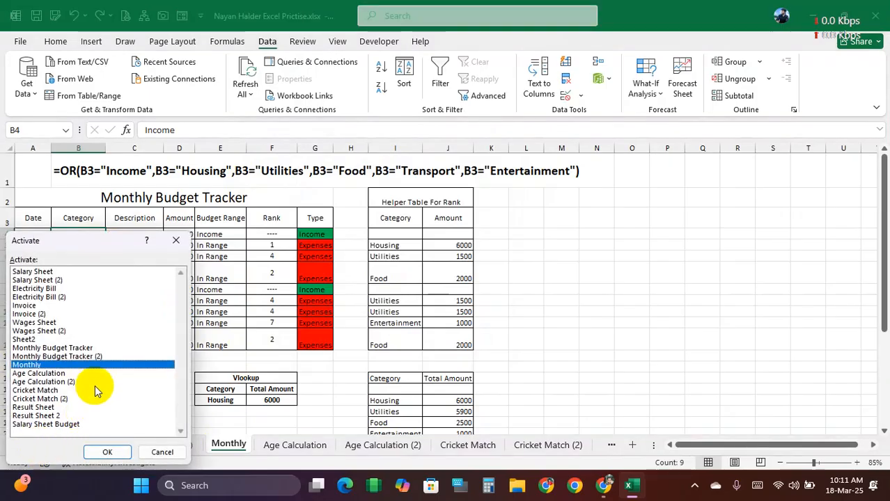
double_click(61, 422)
left_click(188, 248)
left_click_drag(54, 328, 52, 417)
left_click(56, 366)
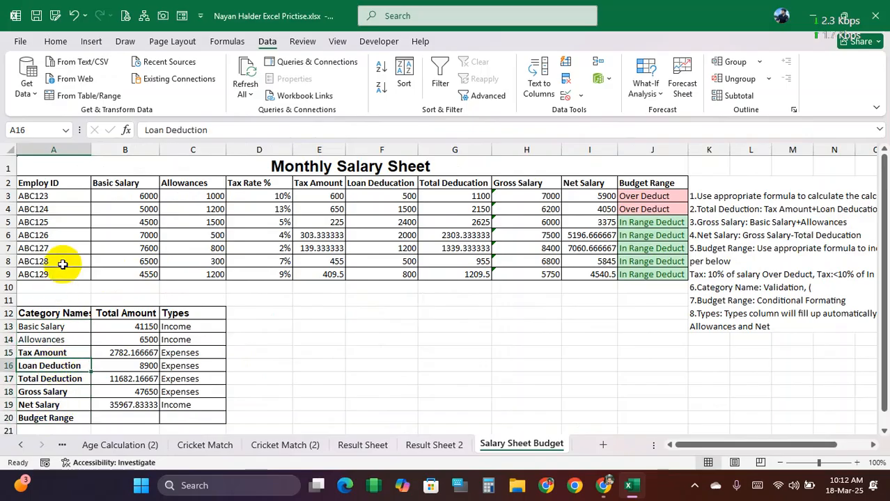
left_click_drag(60, 194, 60, 276)
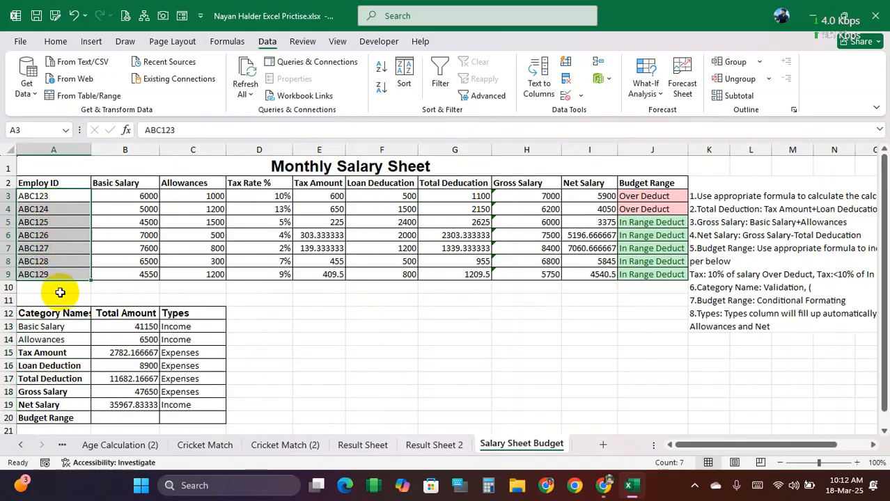
Compare the Employ ID entries A3:A9 with the Category Names A13:A20, then select the first Basic Salary cell B3.
left_click_drag(55, 328, 64, 415)
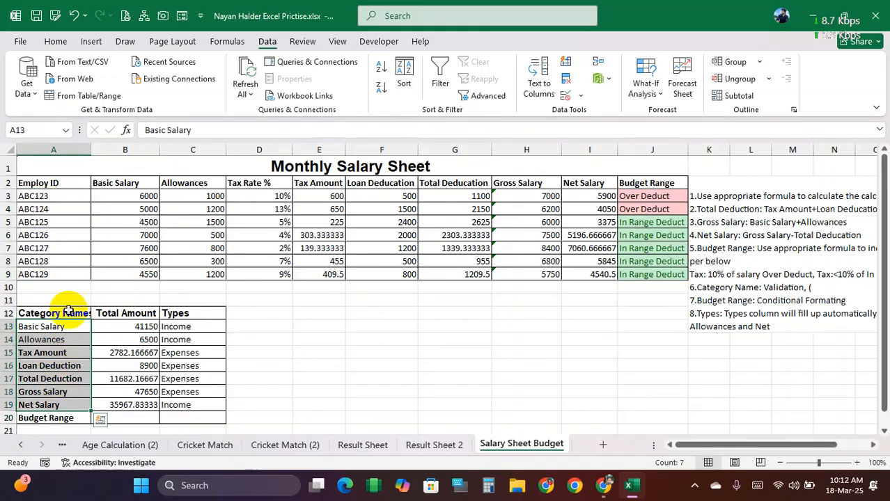
left_click_drag(56, 196, 66, 278)
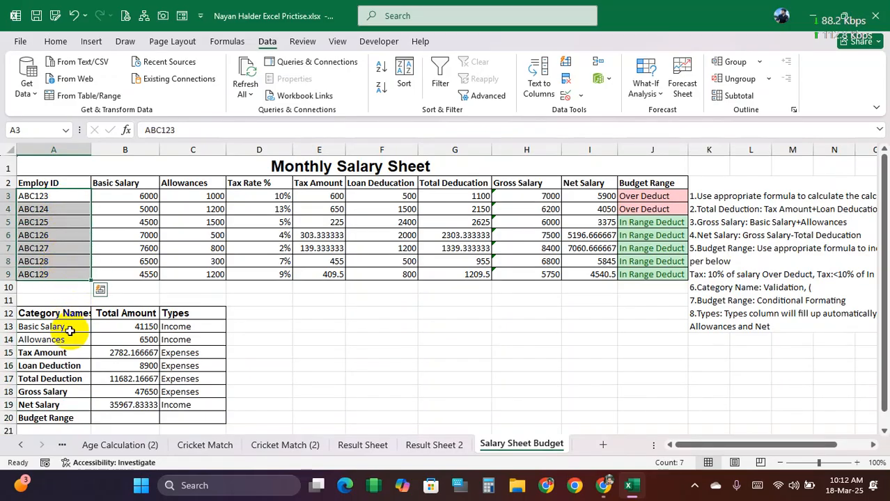
left_click_drag(42, 183, 103, 417)
left_click_drag(21, 327, 55, 418)
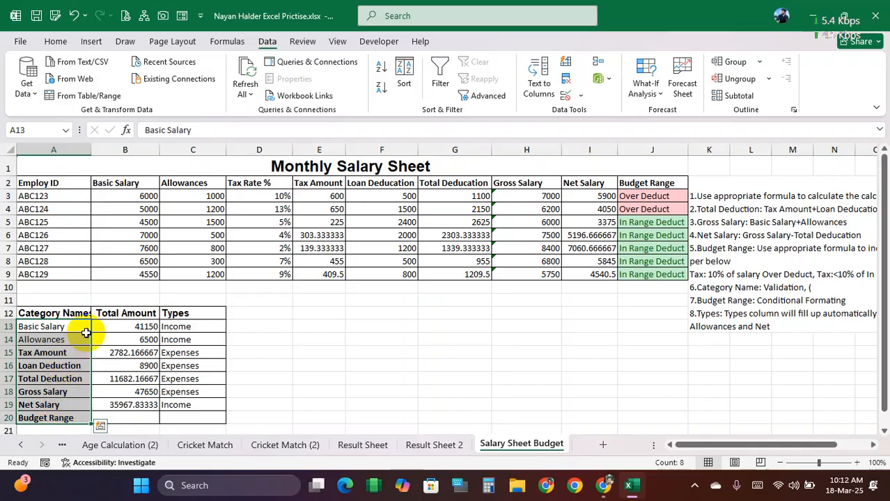
left_click(66, 198)
left_click_drag(66, 198, 69, 270)
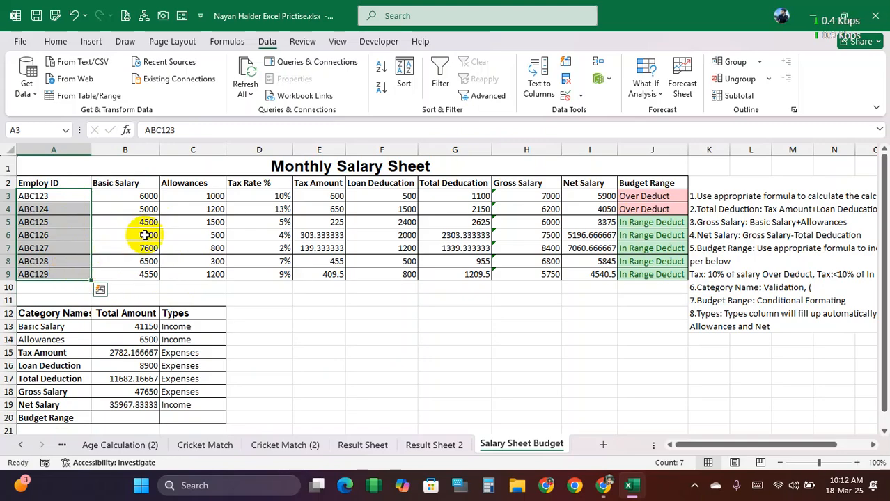
left_click(130, 197)
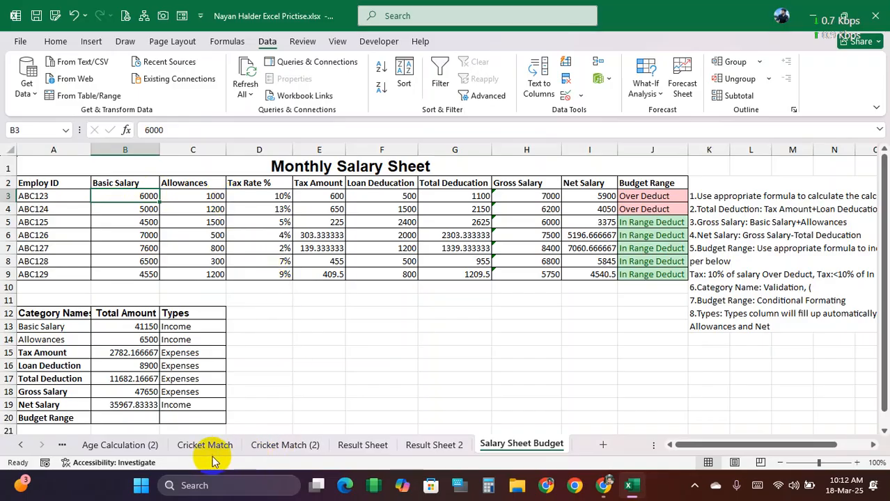
Switch to the Salary Sheet (2) worksheet and examine the nested IF formula in the Basic Salary cells E4:E13.
right_click(42, 445)
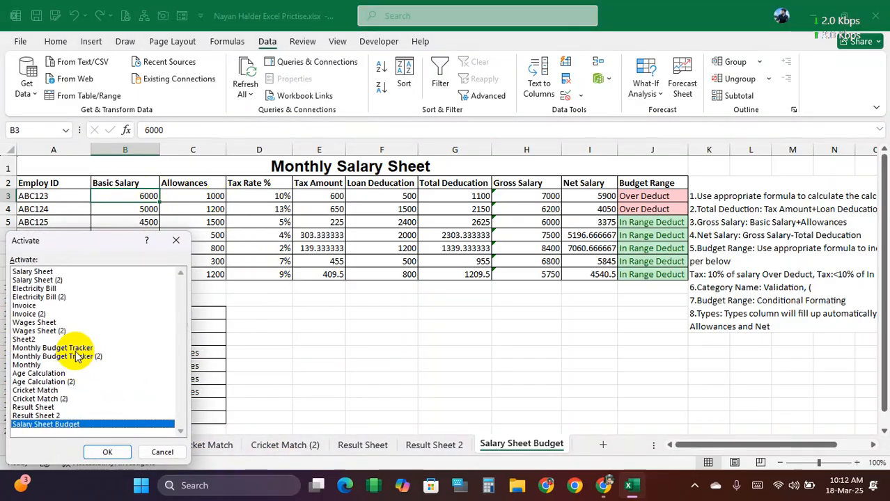
double_click(39, 280)
left_click(185, 245)
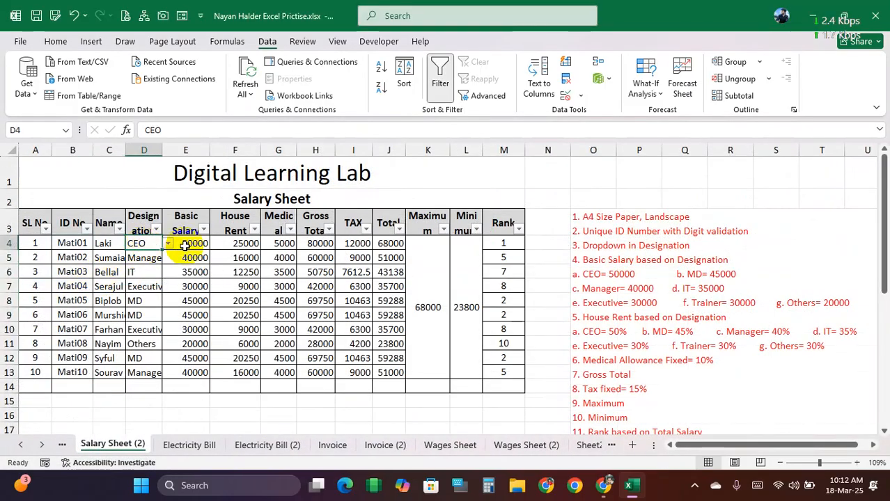
left_click_drag(696, 446, 691, 448)
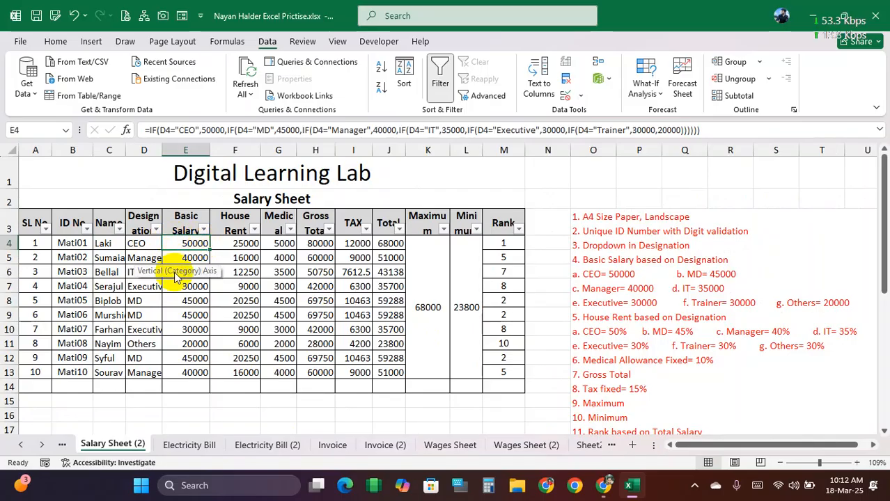
left_click_drag(216, 131, 685, 137)
left_click(739, 132)
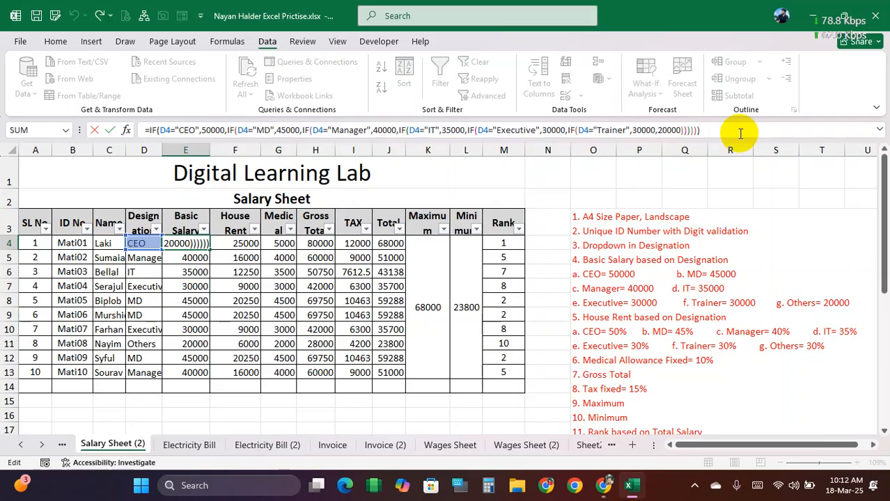
key("Return")
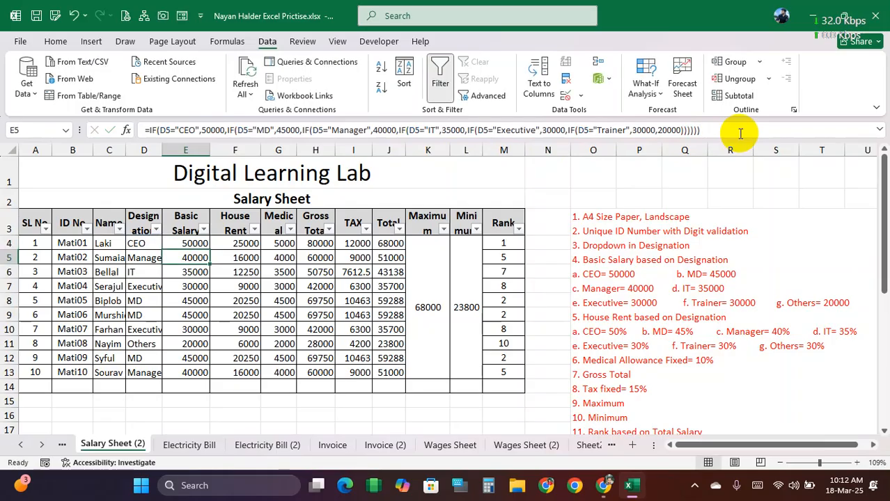
left_click(194, 240)
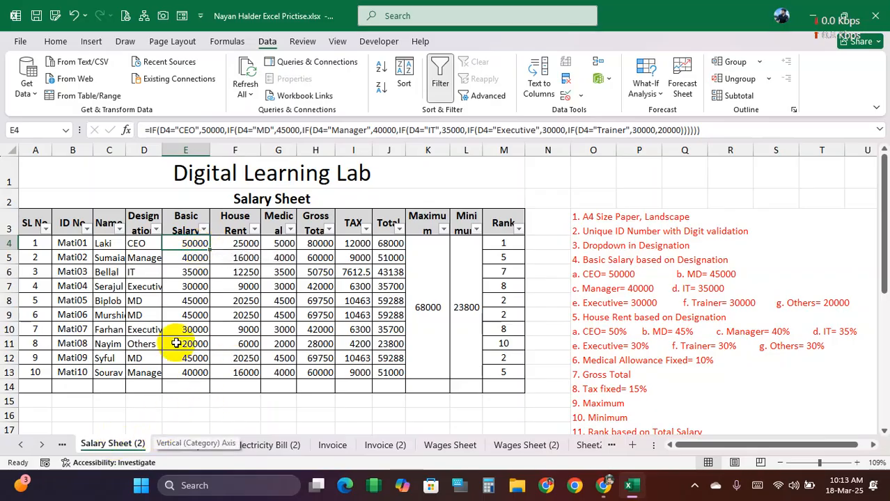
left_click_drag(183, 244, 185, 374)
Switch to the Electricity Bill worksheet and inspect the nested IF formula in the Bill column from H3 to H11.
left_click(190, 445)
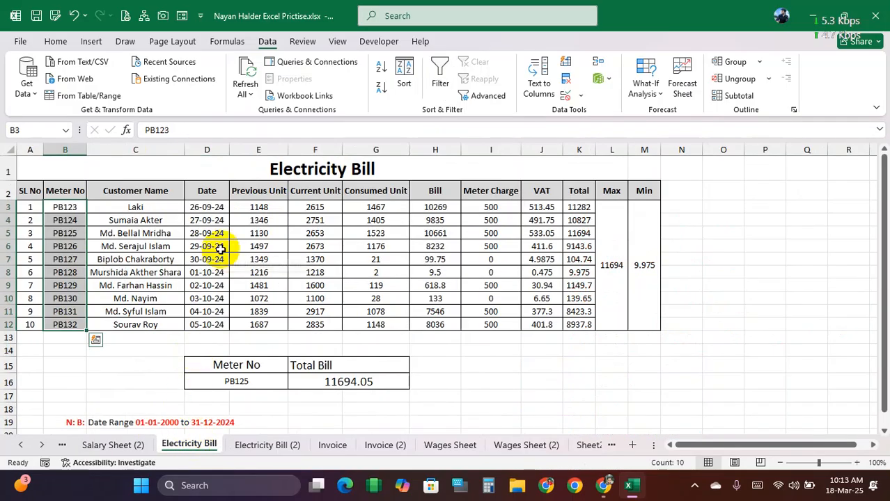
left_click(431, 207)
left_click_drag(430, 207, 432, 313)
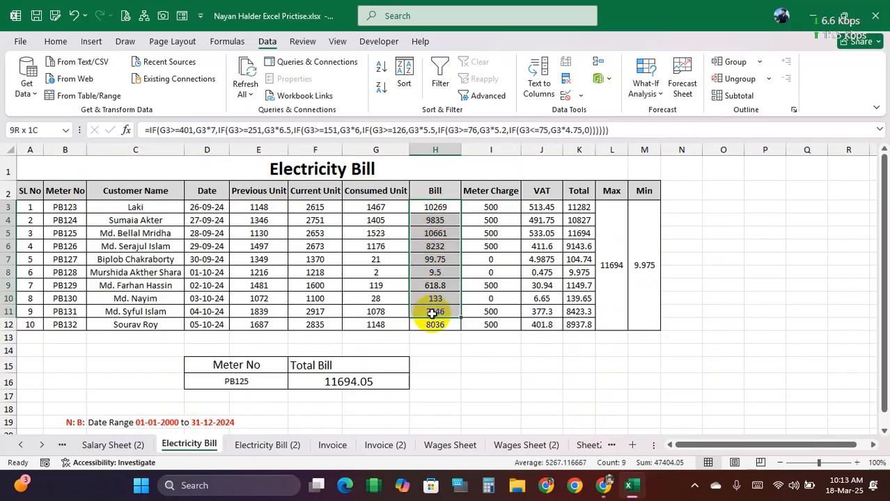
Switch to the Invoice worksheet and check the Product Name, Quantity, Rate and Amount cells of the first item rows for formulas.
left_click(332, 445)
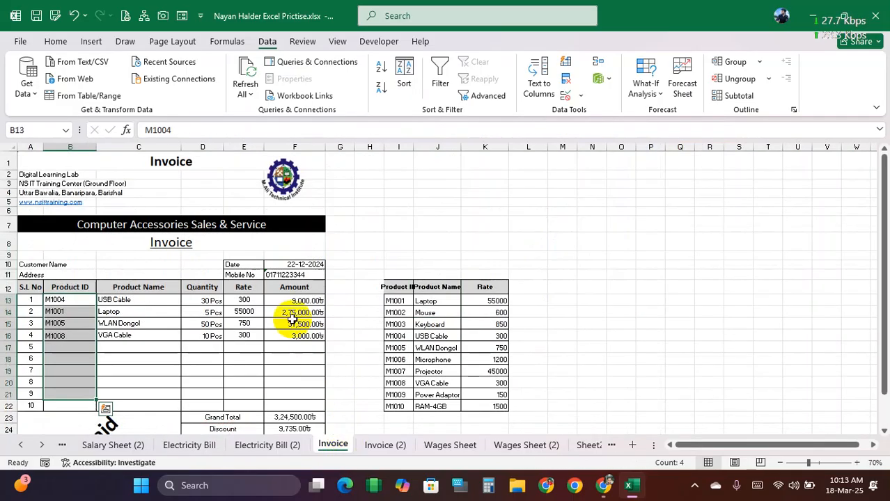
left_click(162, 302)
left_click(209, 304)
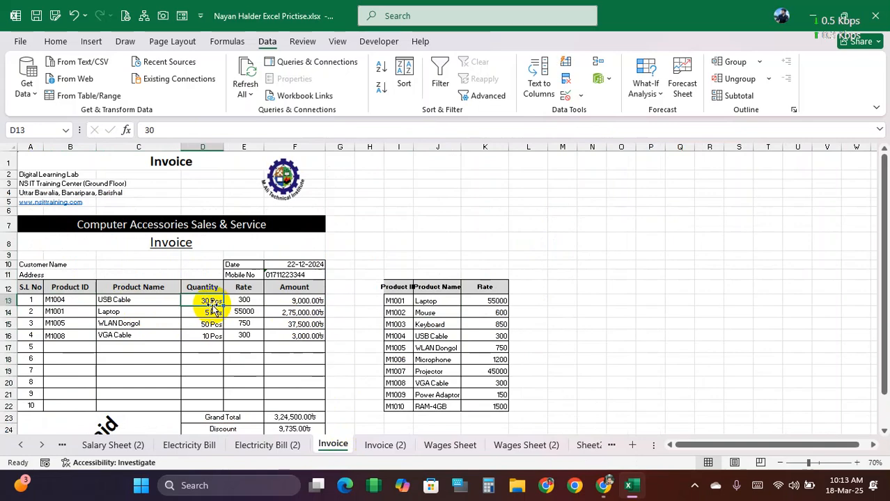
left_click(242, 300)
left_click(286, 301)
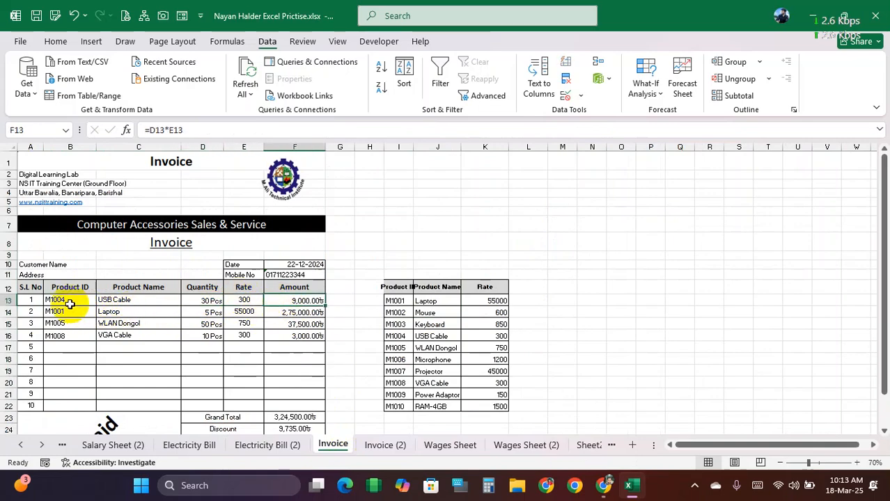
left_click(93, 301)
left_click(112, 302)
left_click(124, 312)
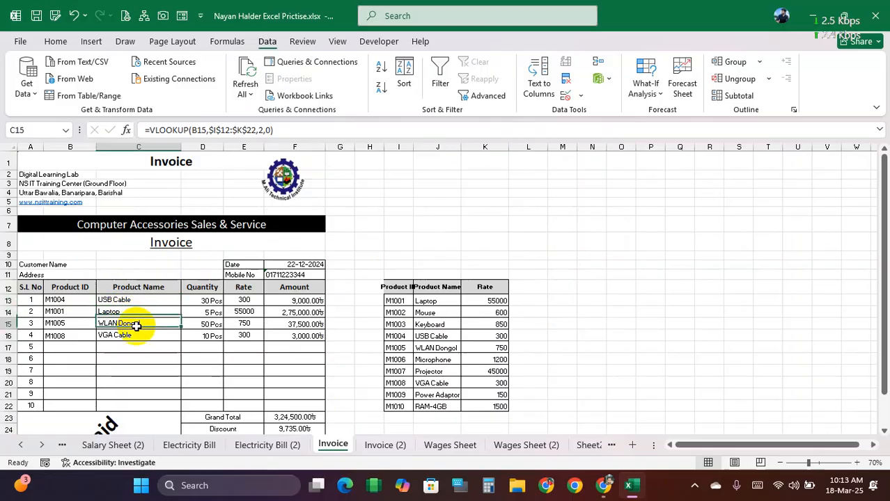
Inspect the Grand Total formula in F23 and the Discount IF formula in F24 of the invoice.
scroll(219, 328, "down", 2)
left_click(296, 355)
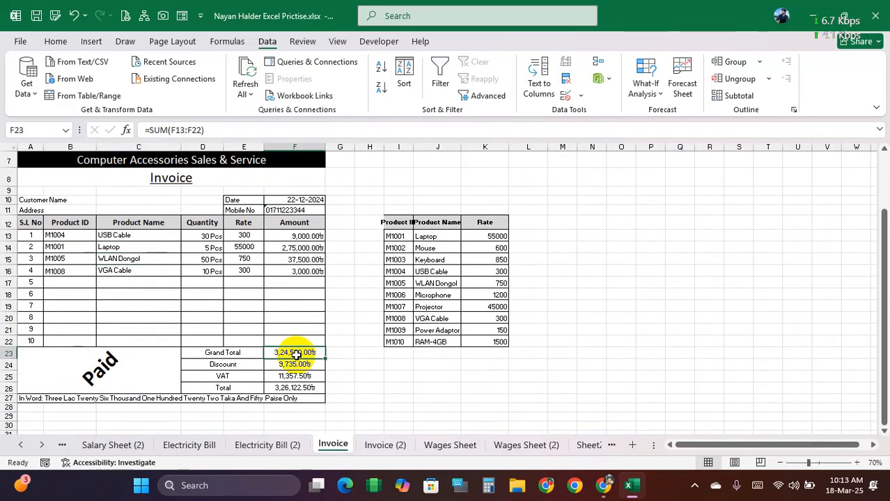
left_click(300, 364)
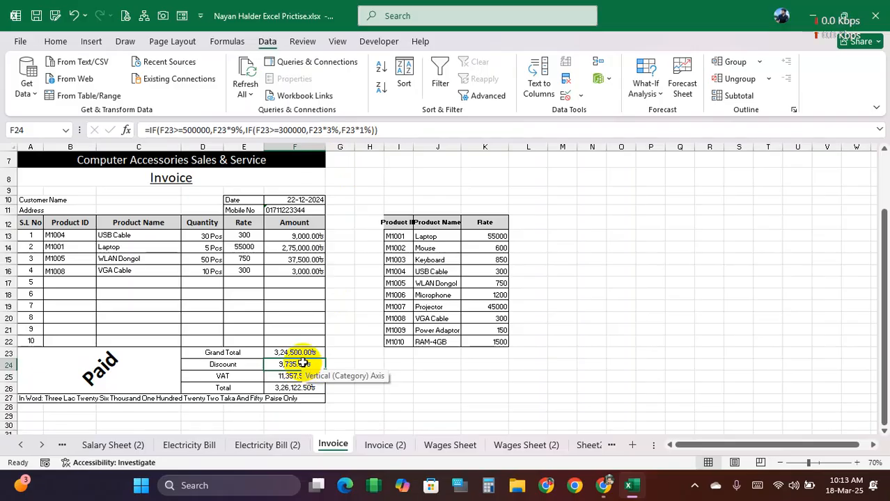
Switch to the Wages Sheet worksheet and examine the nested IF formula in the Basic Wages cells F5:F14.
left_click(439, 445)
left_click(298, 256)
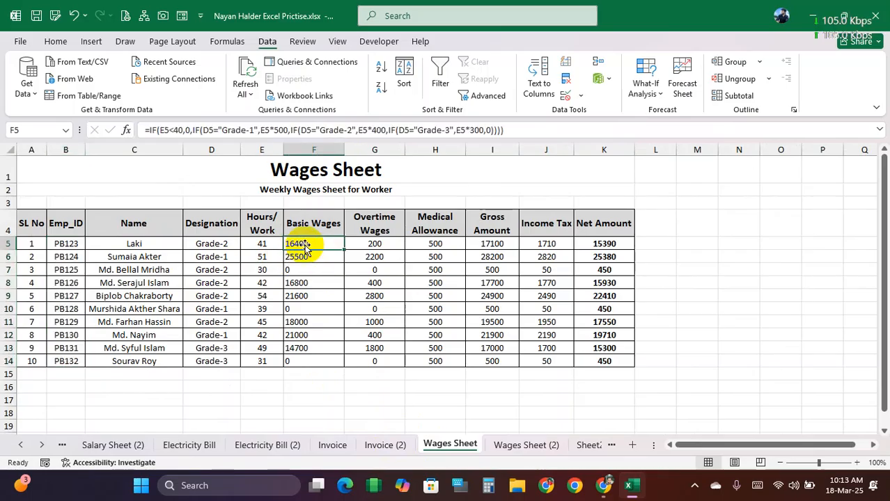
left_click_drag(310, 244, 318, 299)
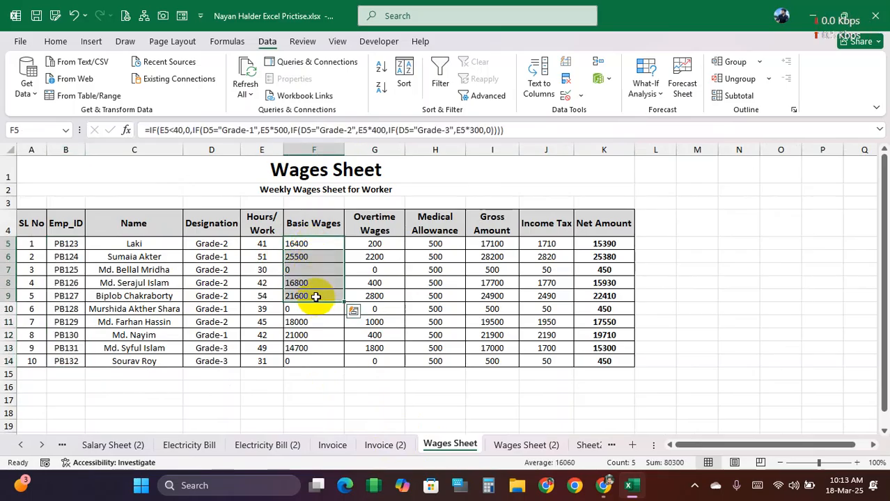
left_click(310, 244)
left_click_drag(310, 244, 312, 361)
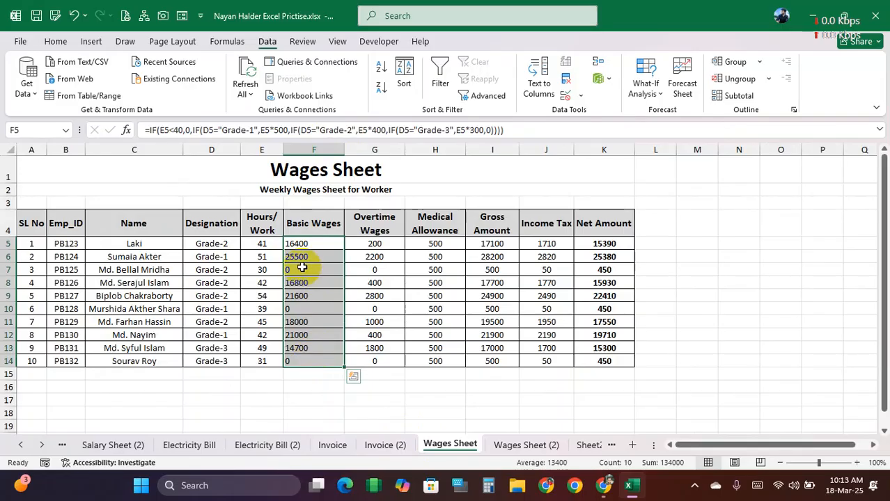
left_click(313, 244)
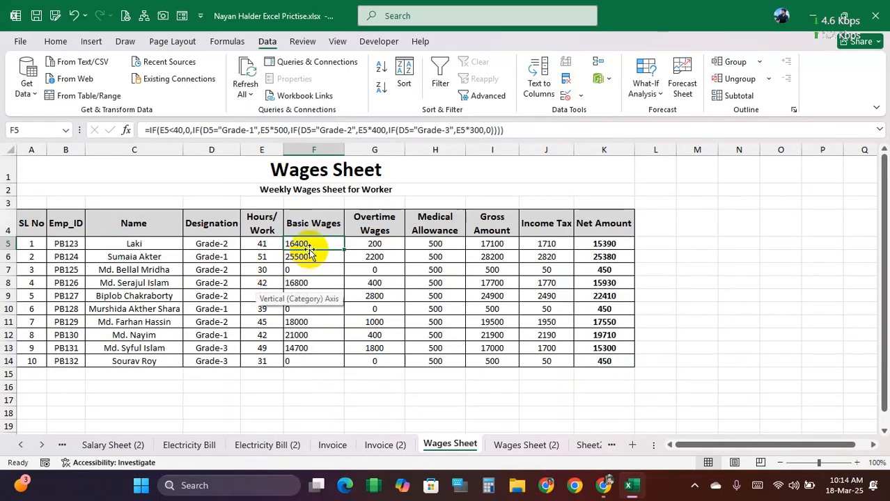
Review the Overtime Wages, Medical Allowance, Gross Amount and Income Tax columns of the wages table, starting from row 5.
left_click(375, 247)
left_click(388, 258)
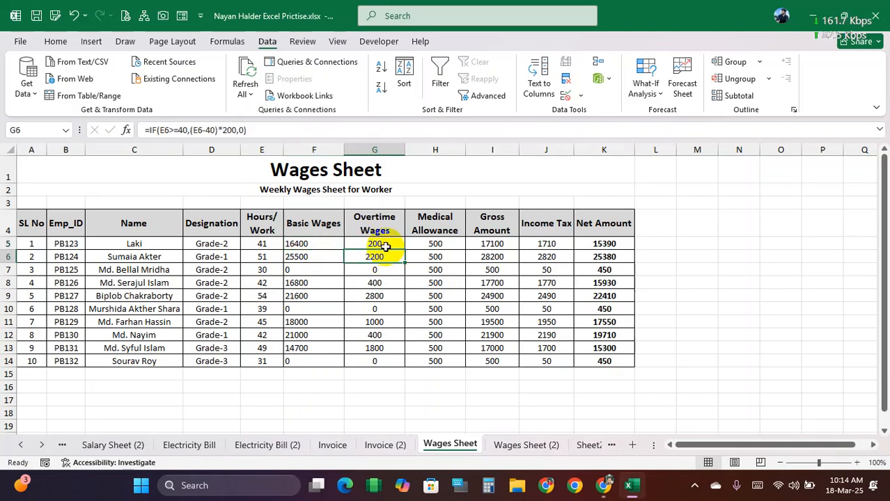
left_click_drag(385, 245, 379, 296)
left_click_drag(435, 245, 435, 296)
left_click_drag(492, 245, 503, 285)
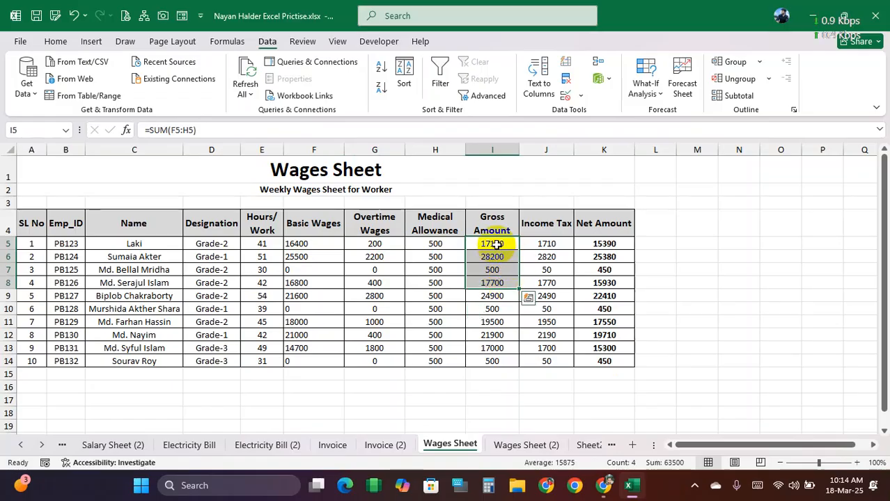
left_click_drag(547, 243, 557, 283)
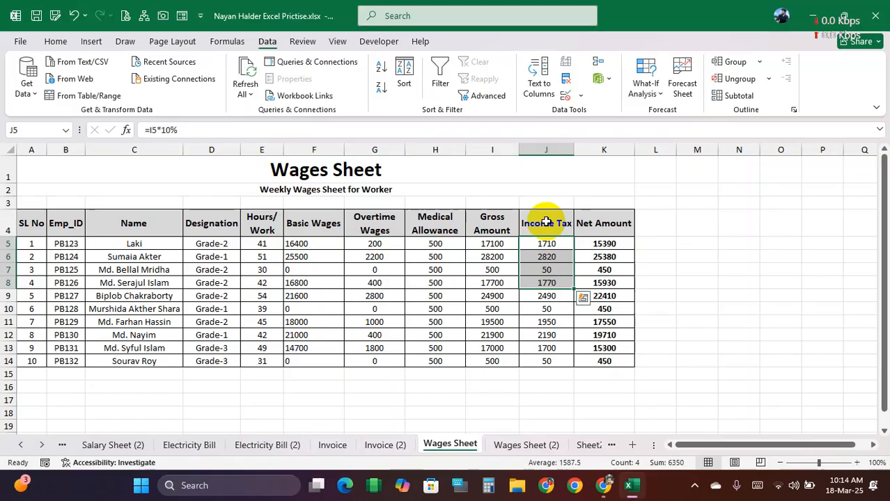
Switch to the Monthly Budget Tracker (2) worksheet and examine the Amount entries and the Budget Range formula in E3:E11.
right_click(39, 445)
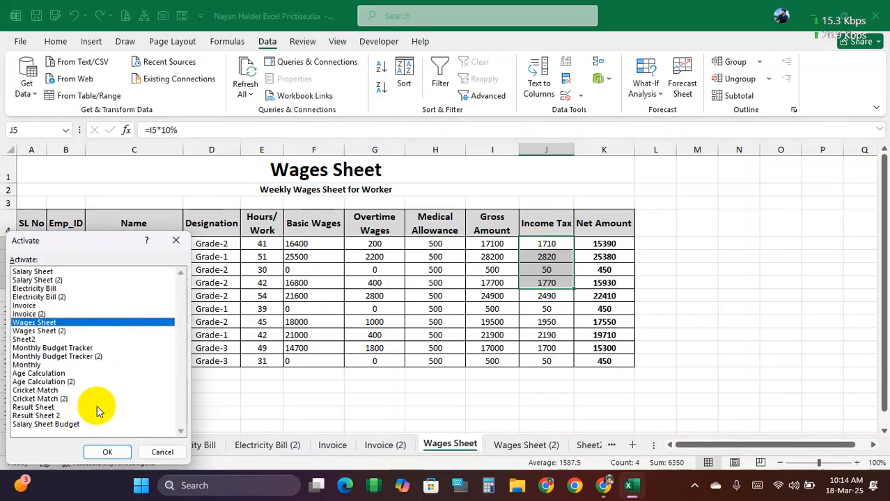
double_click(74, 356)
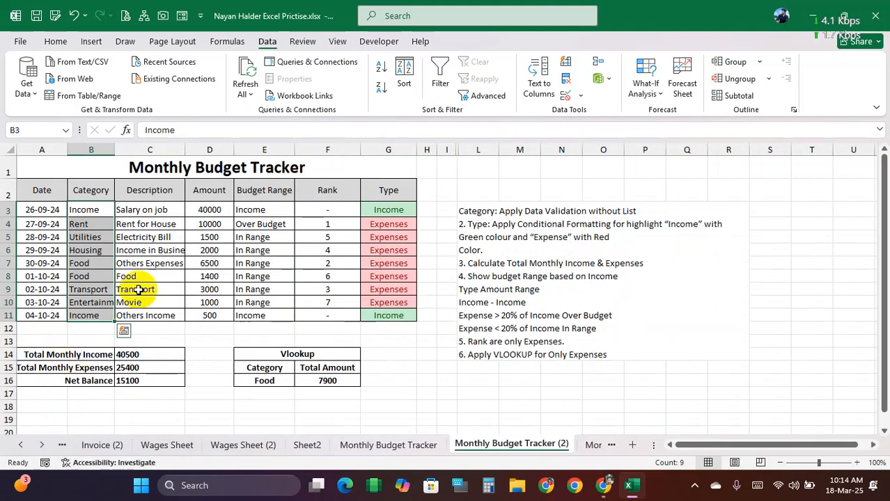
left_click(209, 210)
left_click_drag(211, 210, 213, 290)
left_click_drag(271, 211, 261, 314)
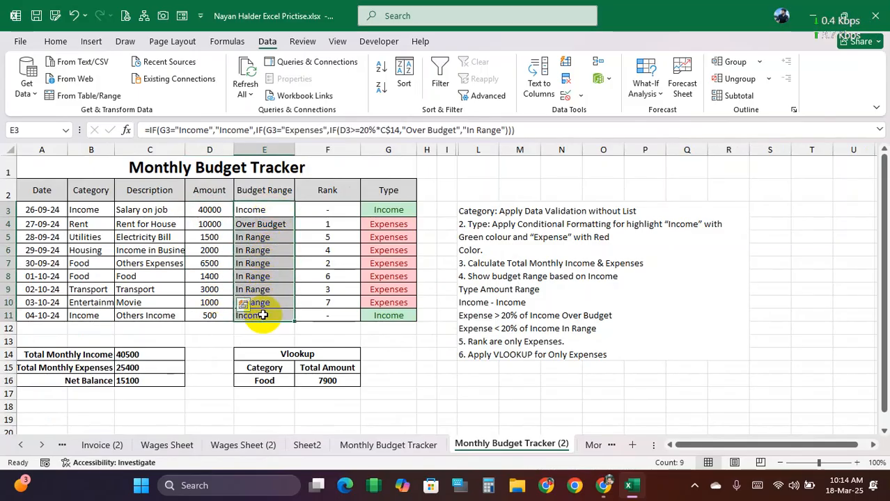
left_click(264, 208)
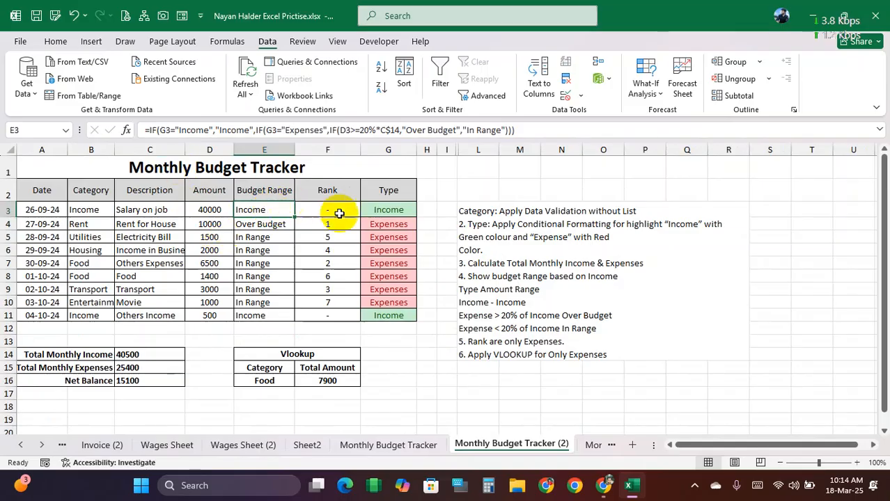
Trace the Budget Range formula in E3 through the Type cell G3, Amount cell D3 and Total Monthly Income cell C14.
left_click(379, 210)
left_click(262, 216)
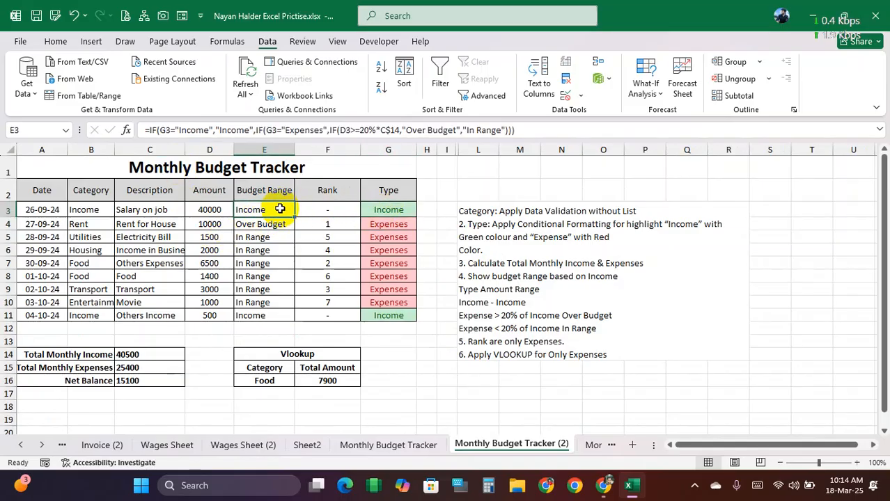
left_click(384, 208)
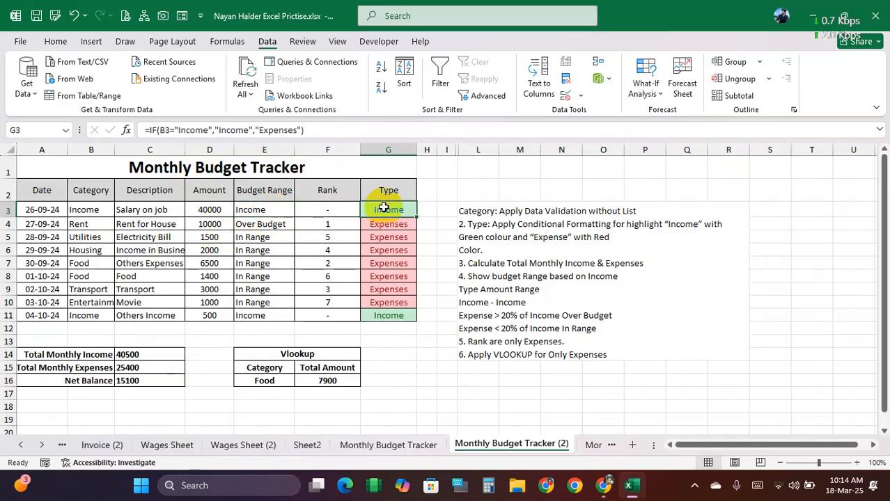
left_click(214, 209)
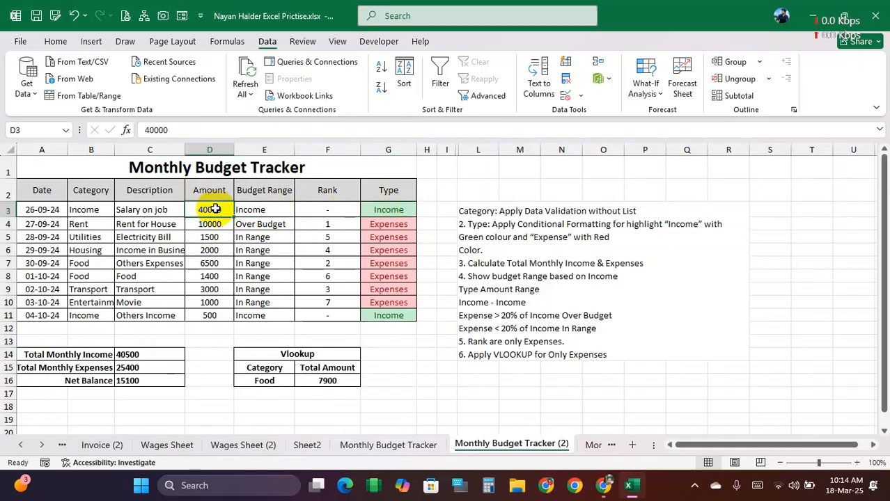
left_click(133, 354)
left_click(218, 209)
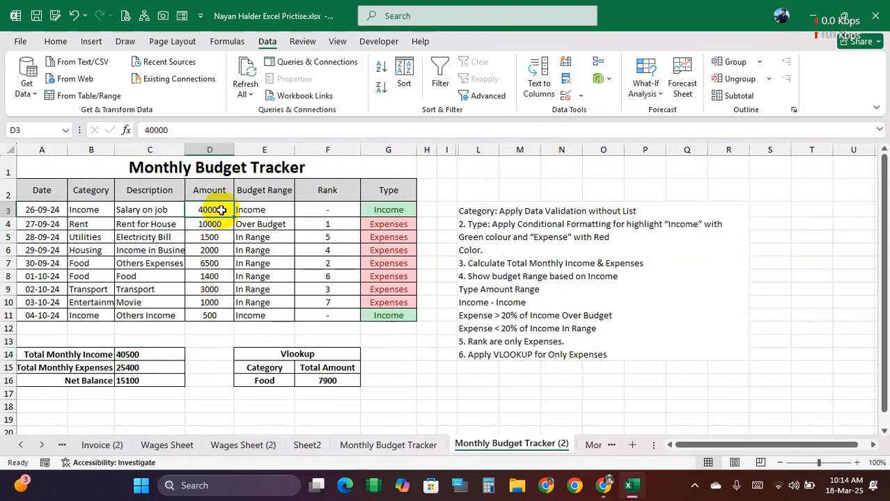
left_click(254, 209)
left_click(211, 209)
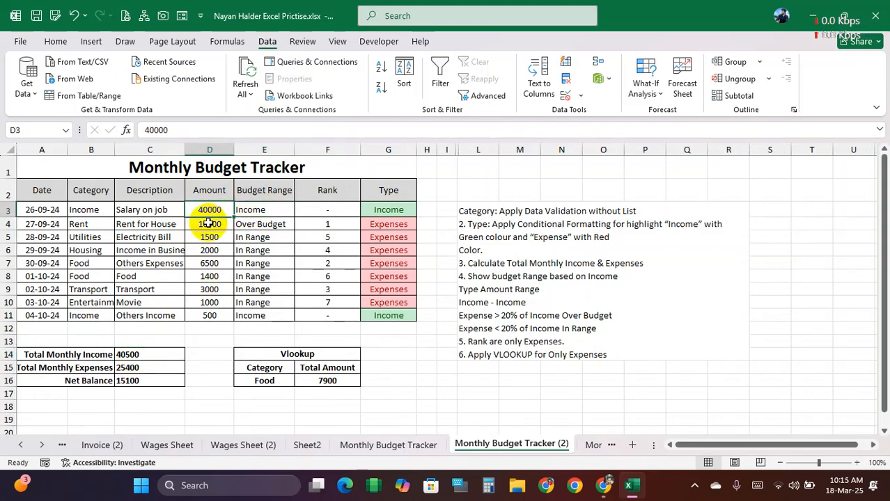
Capture the budget sheet area, draw red arrows to the Amount values and Total Monthly Income, and discard the capture.
key("Print")
mouse_move(0, 110)
left_mouse_down()
mouse_move(599, 436)
mouse_move(692, 449)
left_mouse_up()
left_click(705, 360)
left_click_drag(112, 252, 194, 214)
left_click_drag(116, 264, 214, 232)
mouse_move(153, 266)
left_mouse_down()
mouse_move(207, 238)
mouse_move(201, 254)
left_mouse_up()
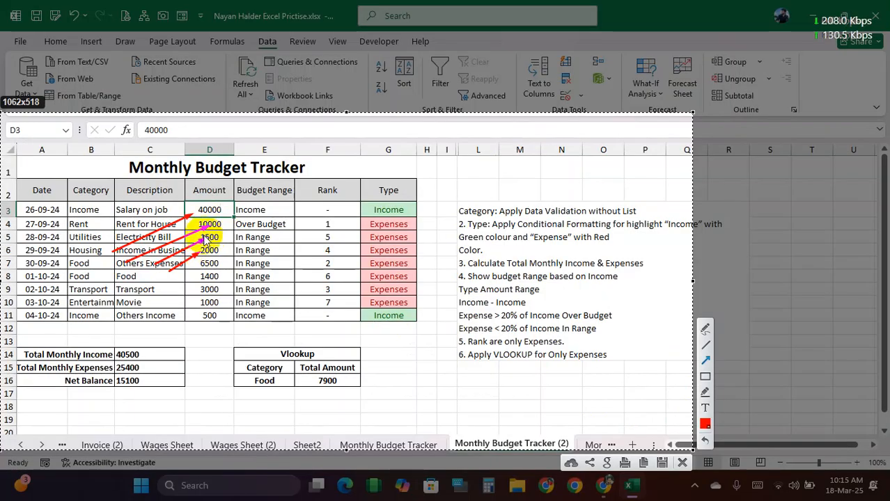
left_click_drag(102, 326, 128, 349)
mouse_move(169, 297)
left_mouse_down()
mouse_move(203, 279)
mouse_move(207, 265)
left_mouse_up()
mouse_move(181, 322)
left_mouse_down()
mouse_move(200, 279)
mouse_move(207, 292)
left_mouse_up()
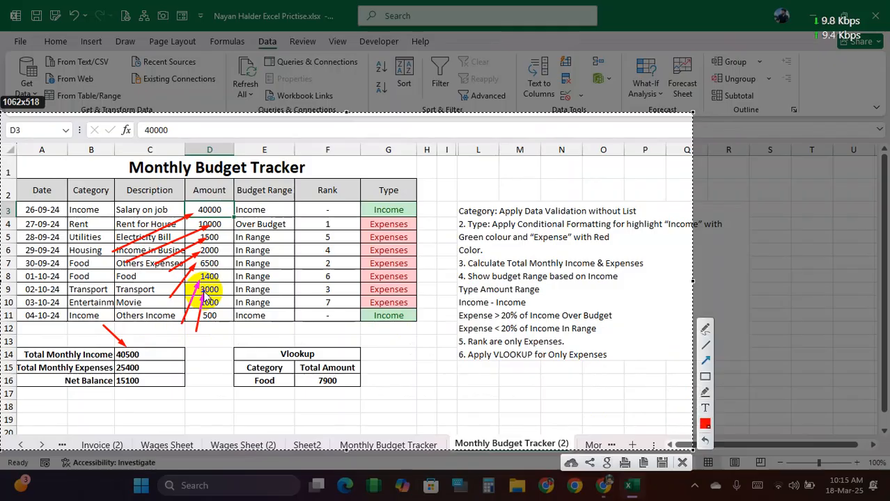
left_click(683, 462)
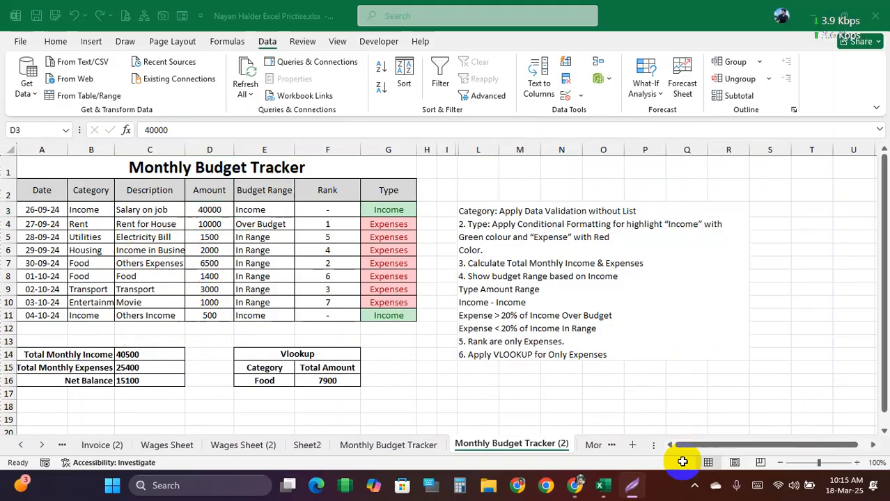
Examine the Budget Range formulas in E3 and E4 and the Rank formula in F3.
left_click(272, 210)
left_click(273, 223)
left_click(278, 209)
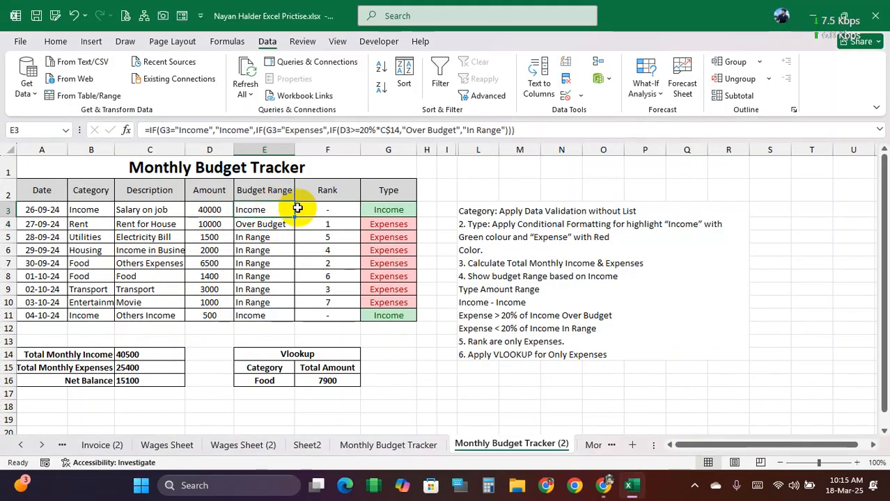
left_click(322, 210)
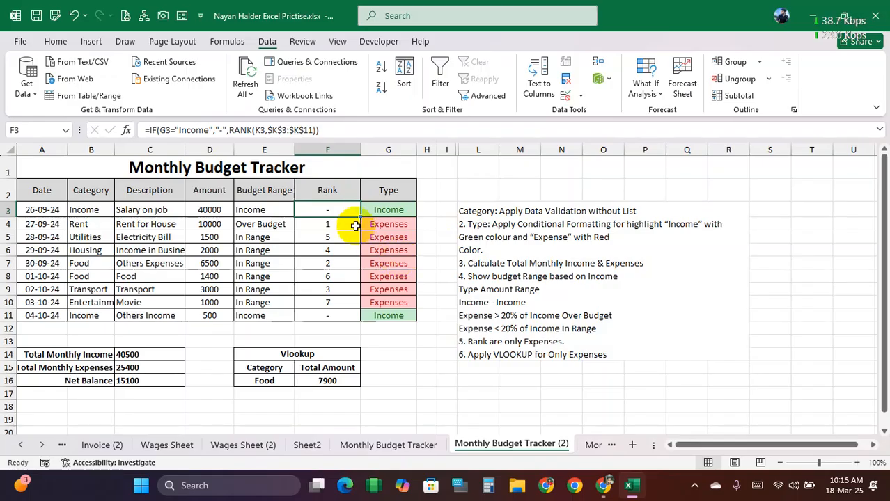
Compare the Amount values in D3:D11 with the Rank column F3:F11, including the income rows 3 and 11.
left_click_drag(208, 209, 289, 208)
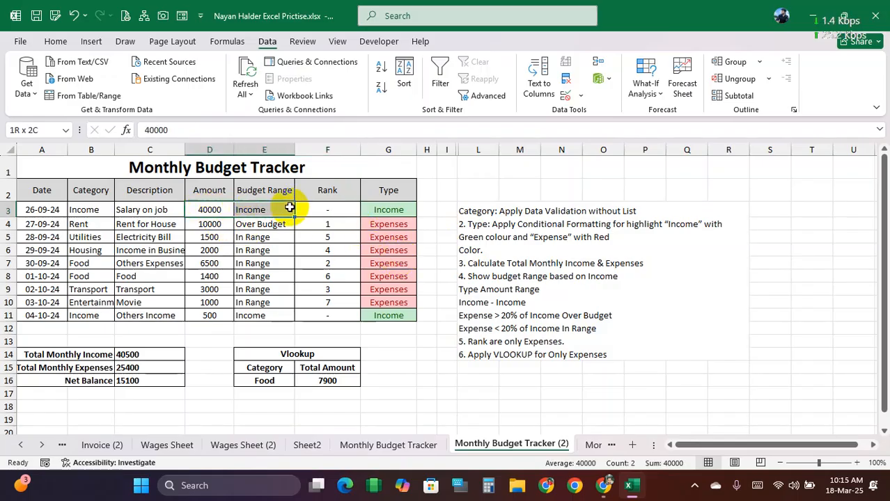
left_click_drag(206, 224, 300, 224)
left_click_drag(206, 315, 306, 314)
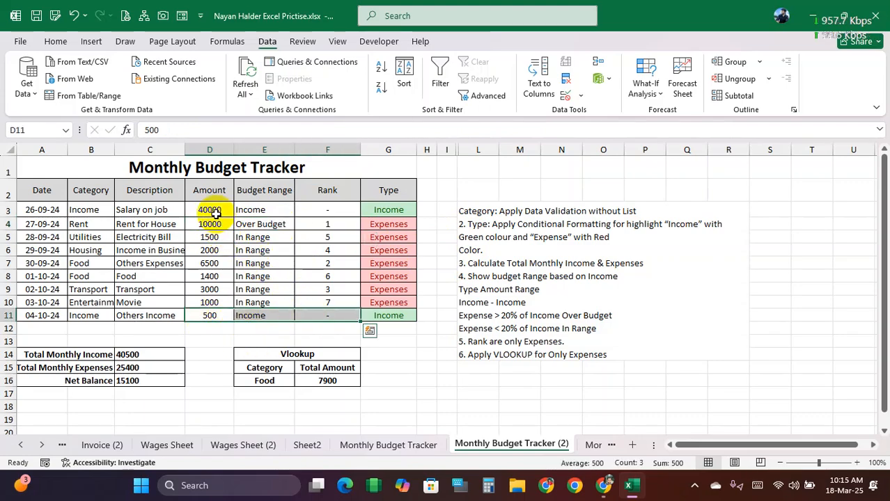
left_click_drag(212, 209, 209, 317)
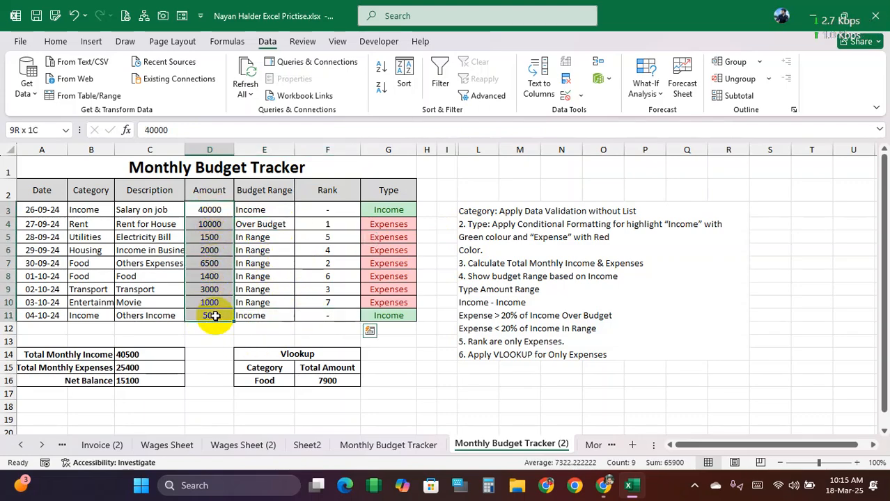
left_click_drag(327, 209, 325, 317)
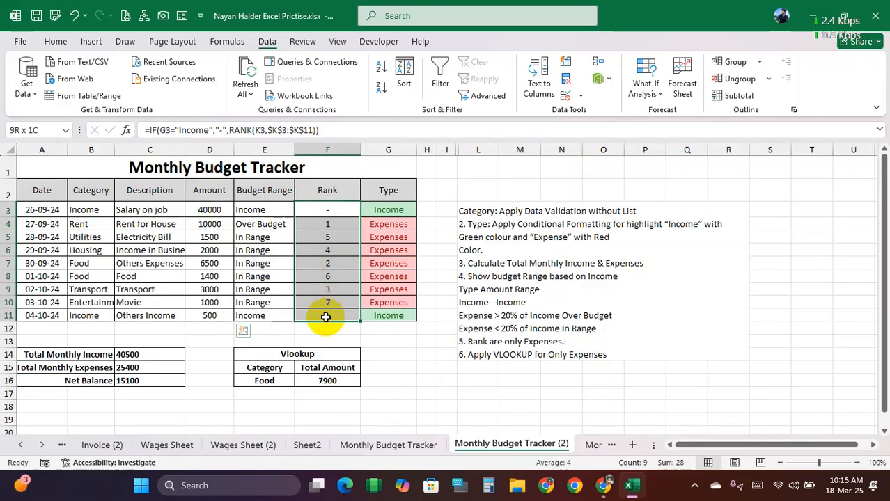
left_click_drag(209, 209, 208, 317)
left_click(210, 216)
left_click(209, 315)
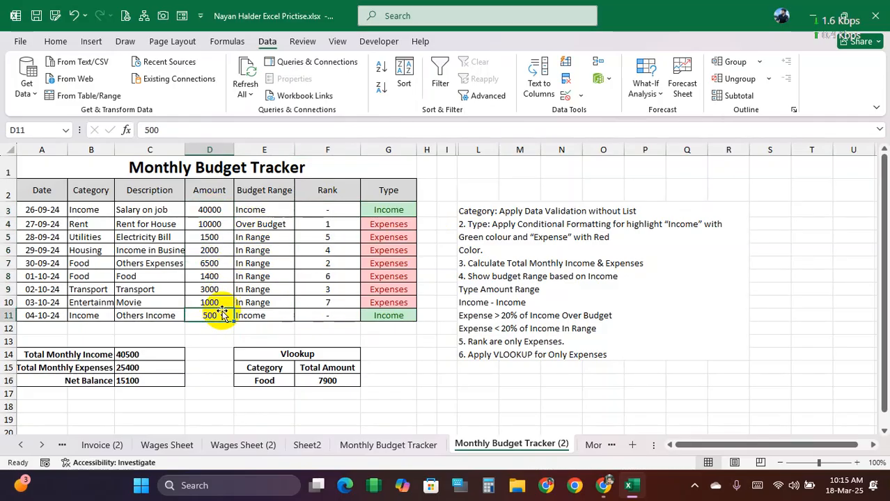
Unhide the helper table columns J and K between columns I and L.
left_click(449, 150)
left_click(429, 150)
right_click(433, 150)
left_click(420, 155)
left_click_drag(422, 152, 480, 151)
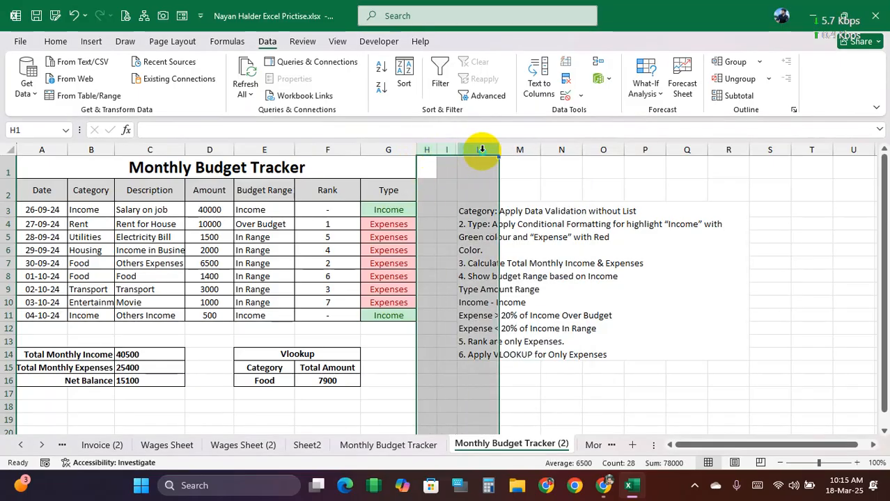
right_click(482, 151)
left_click(520, 392)
left_click(533, 328)
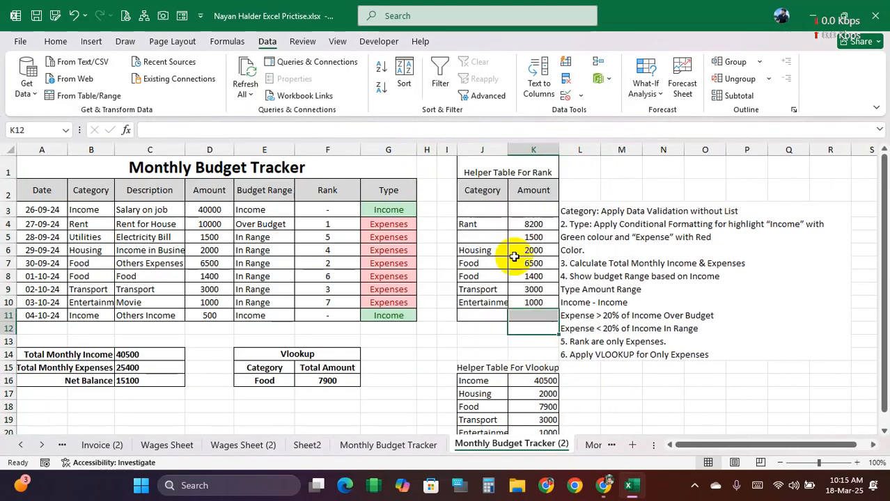
Review the rank helper table in J3:K11 and the Vlookup helper table in J16:K20.
left_click_drag(482, 209, 524, 314)
left_click(501, 211)
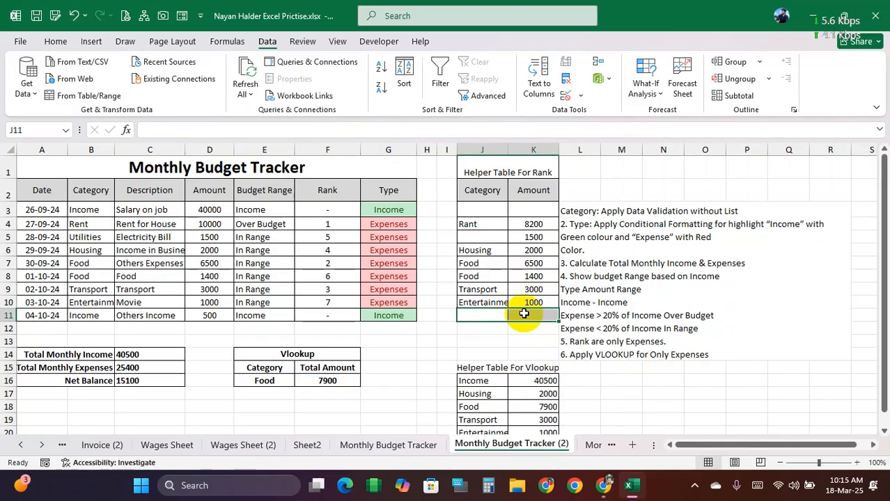
scroll(459, 359, "down", 1)
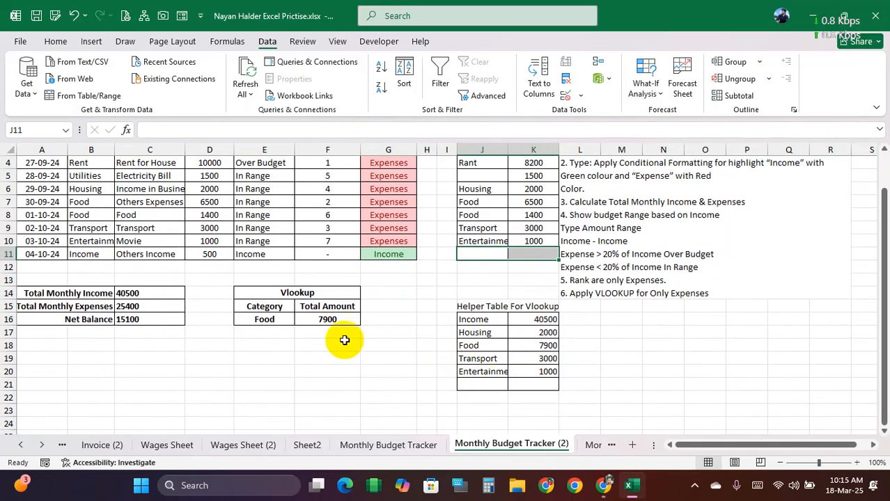
left_click_drag(481, 320, 535, 369)
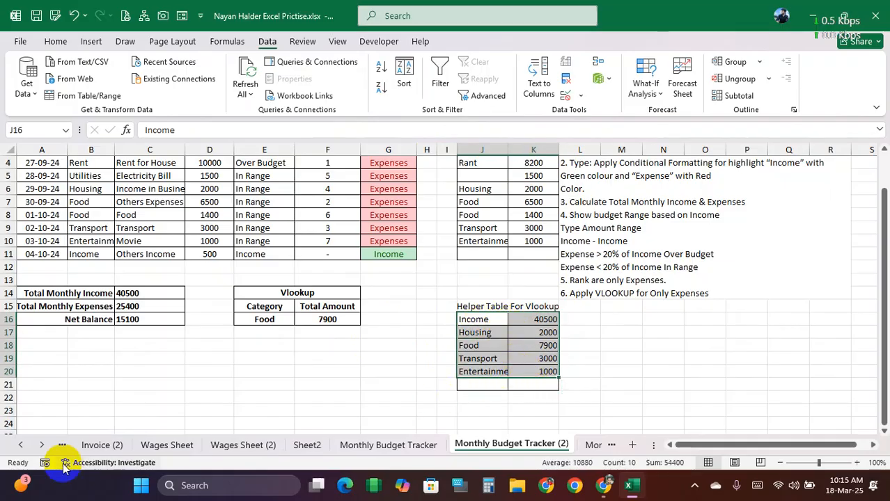
Switch to the Age Calculation worksheet and examine the SUM to MIN cells and the Age Category formula in I3:I7.
right_click(44, 445)
double_click(69, 367)
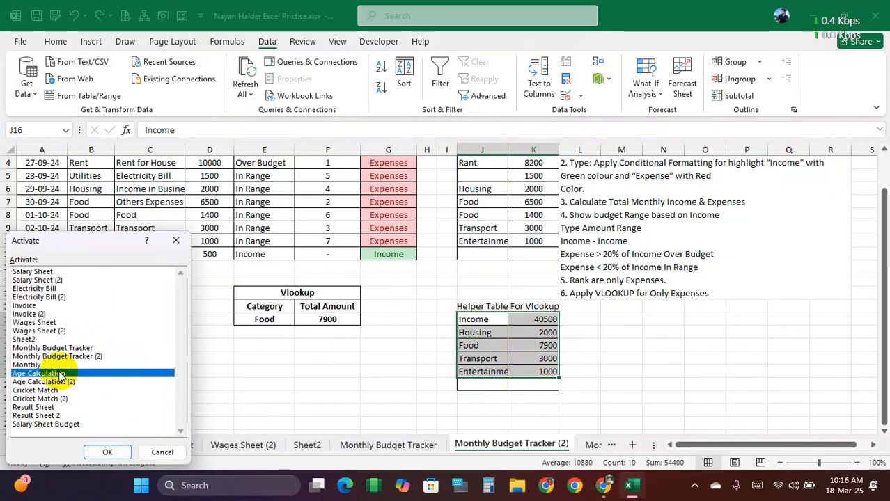
left_click_drag(317, 232, 545, 249)
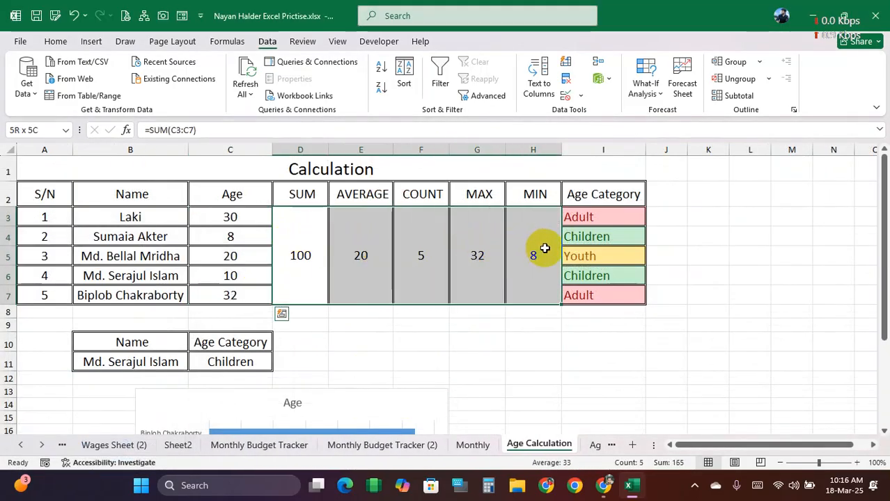
left_click(606, 213)
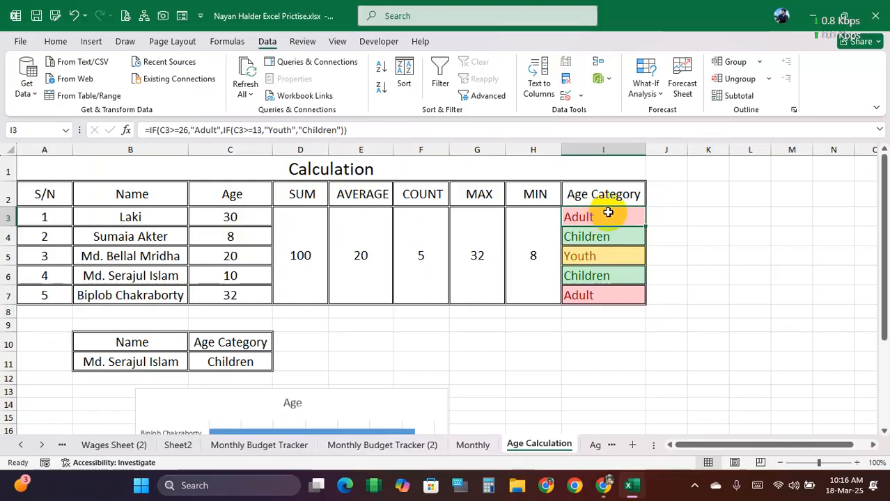
left_click_drag(608, 212, 599, 290)
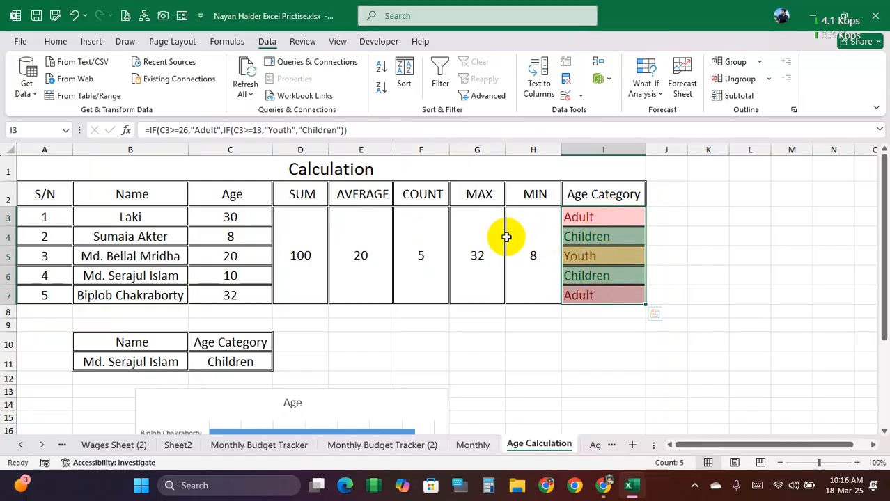
Switch to the Cricket Match worksheet and review the match run and wicket columns and the Total Run cells J5:J15.
right_click(42, 444)
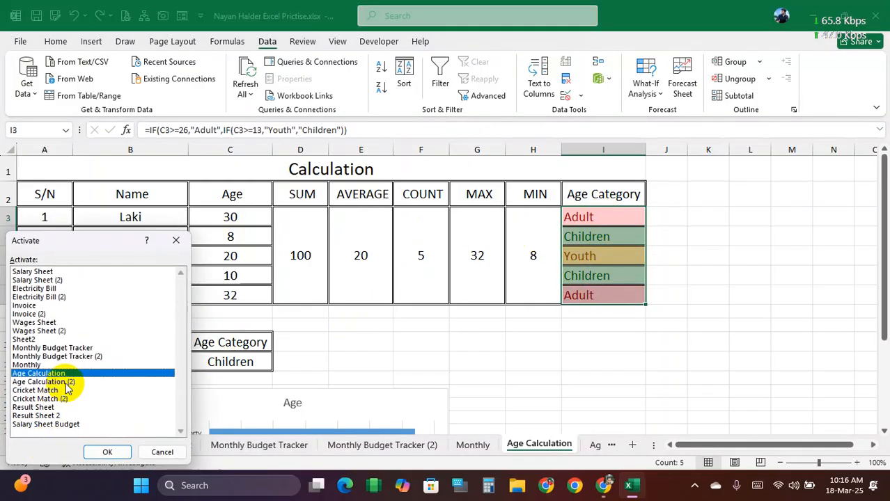
left_click(63, 391)
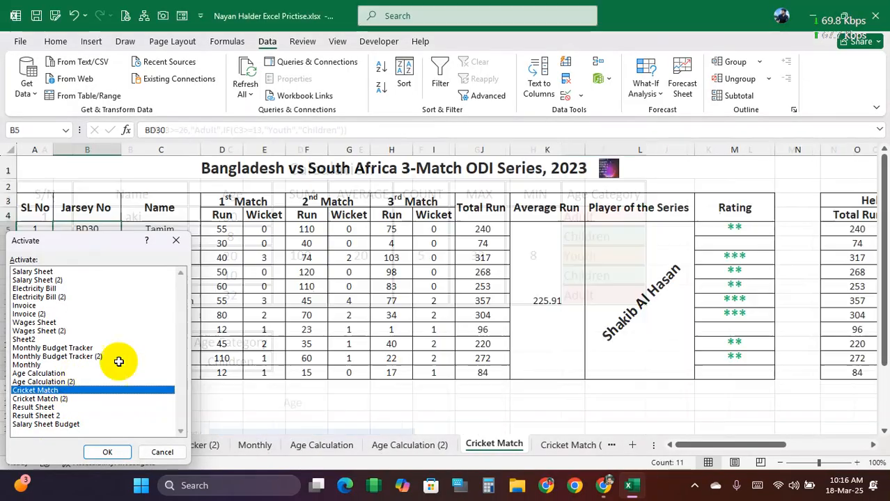
key("Return")
left_click(540, 273)
left_click_drag(226, 231, 464, 386)
left_click_drag(483, 231, 485, 371)
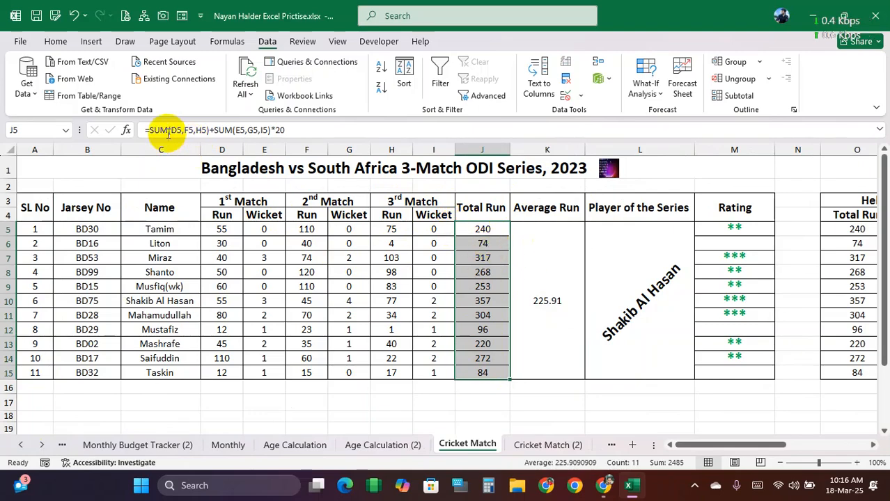
Examine the run sum and the wicket part multiplied by 20 in the Total Run formula of J5.
left_click_drag(149, 130, 297, 130)
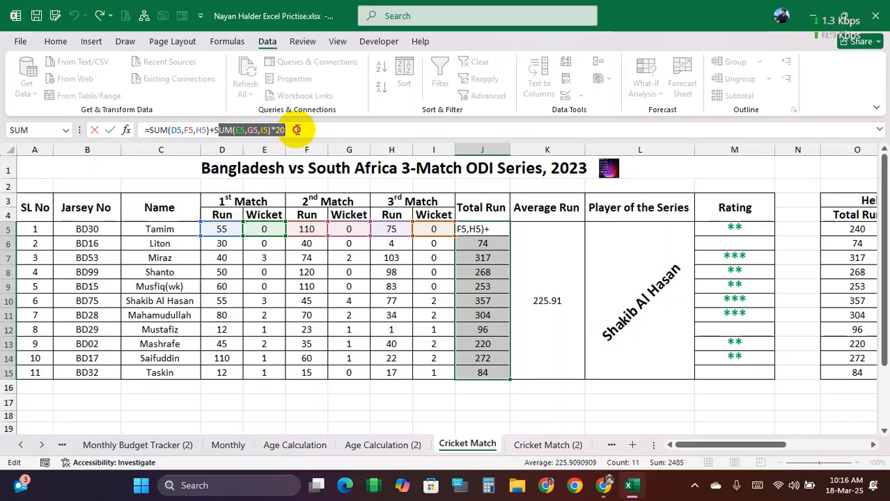
left_click(220, 129)
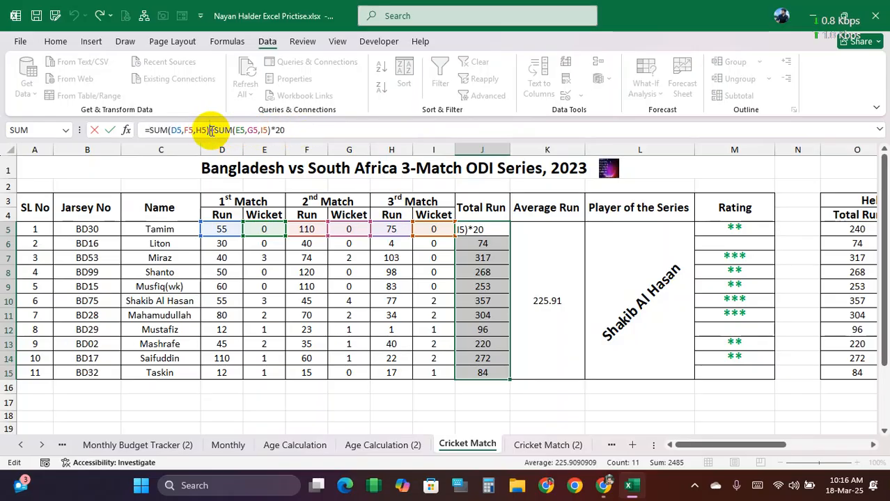
left_click_drag(221, 131, 303, 131)
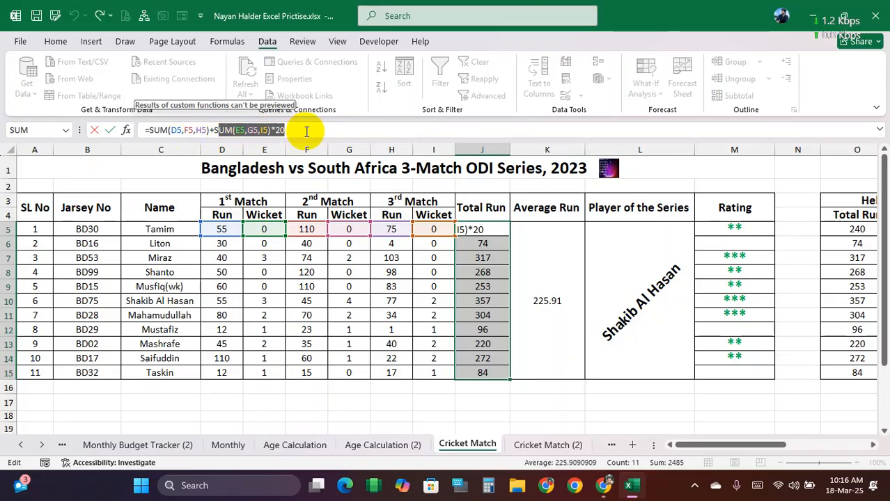
key("Return")
left_click(485, 231)
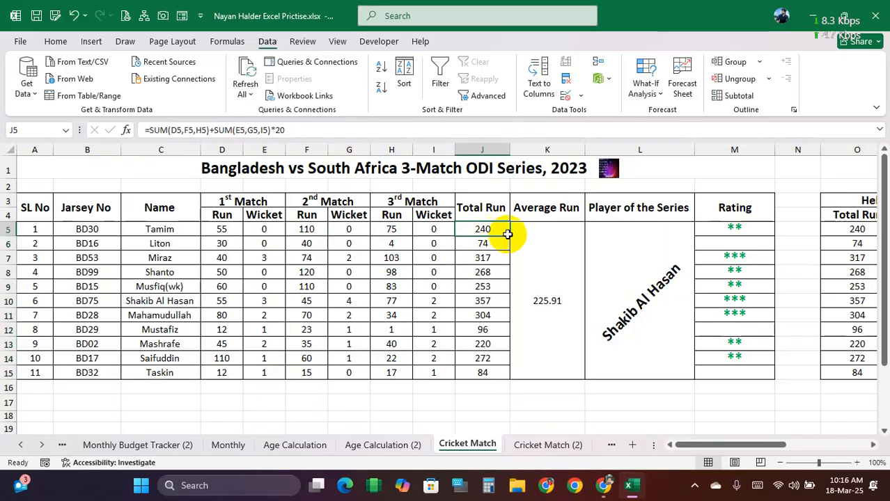
Compare the Average Run formula in K5 with the Total Run range J5:J15 it refers to.
left_click(541, 249)
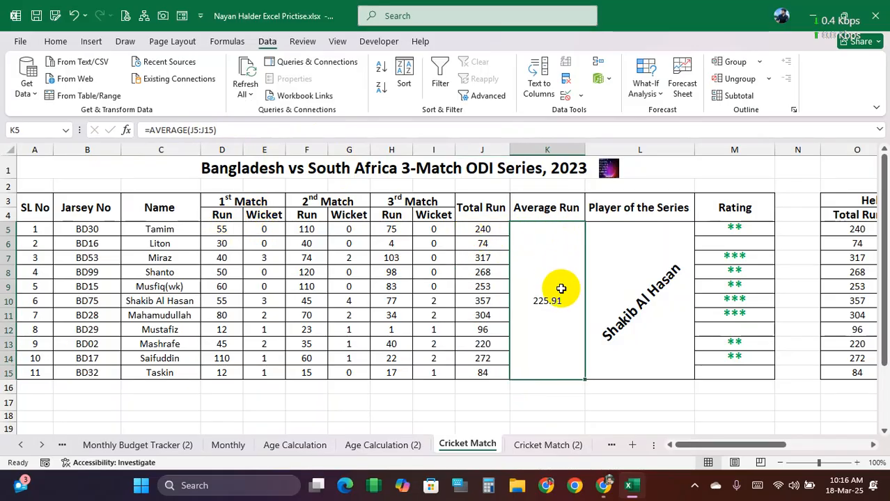
left_click(482, 229)
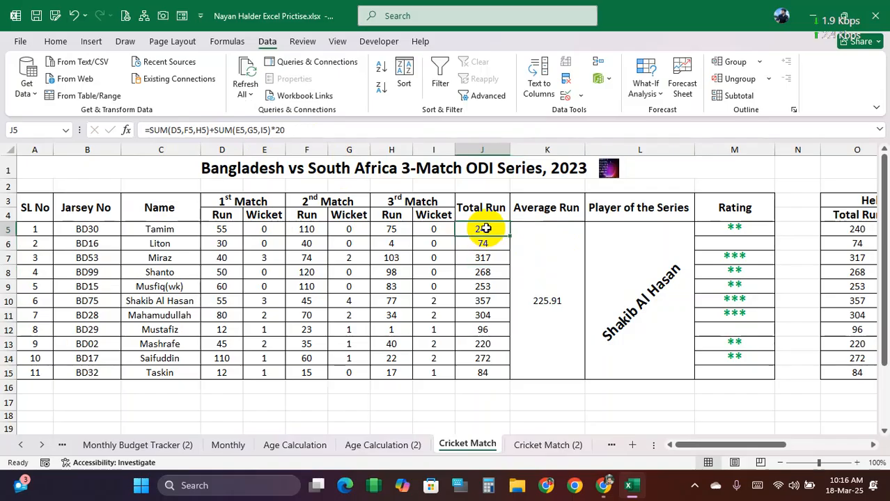
left_click(562, 232)
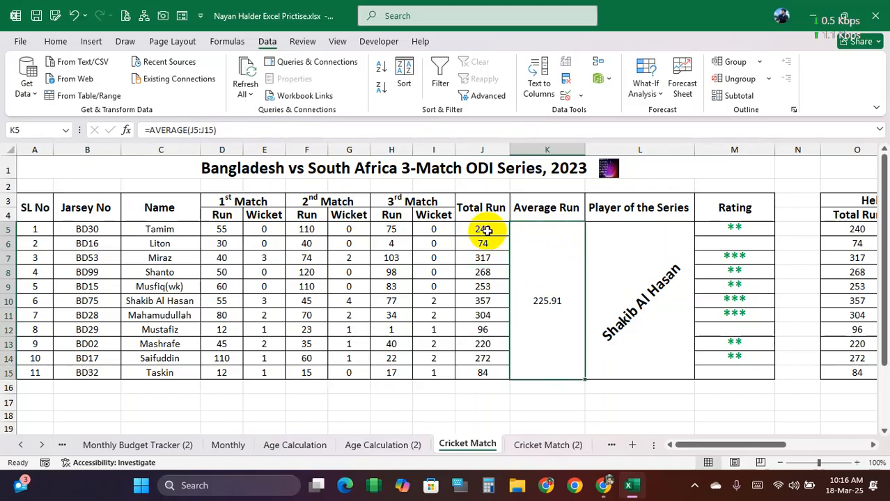
left_click_drag(482, 230, 477, 369)
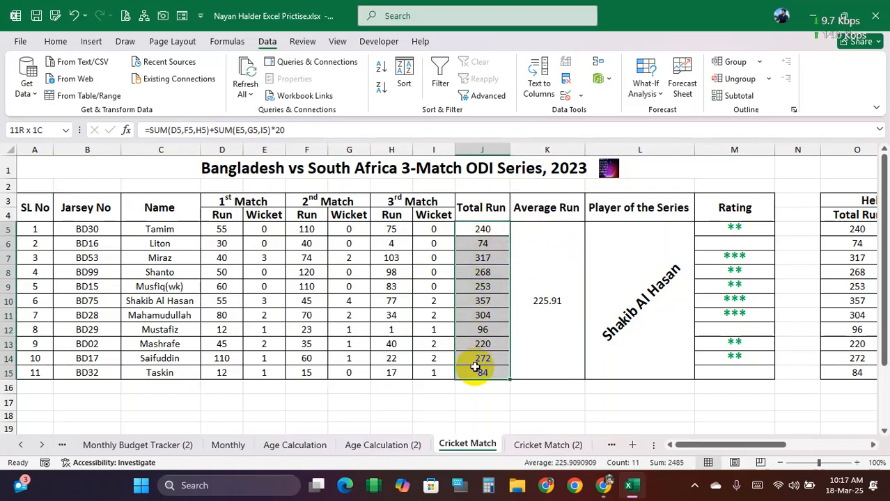
left_click(562, 270)
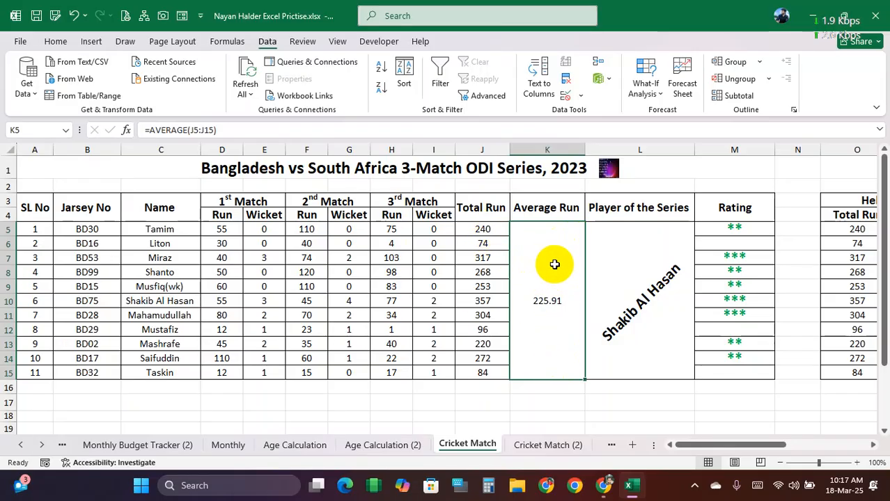
Trace the Average Run in K5 back to the row 5 run and wicket figures D5:I5 and the Total Run cells J5:J15.
left_click_drag(218, 230, 428, 230)
left_click(593, 277)
left_click(529, 252)
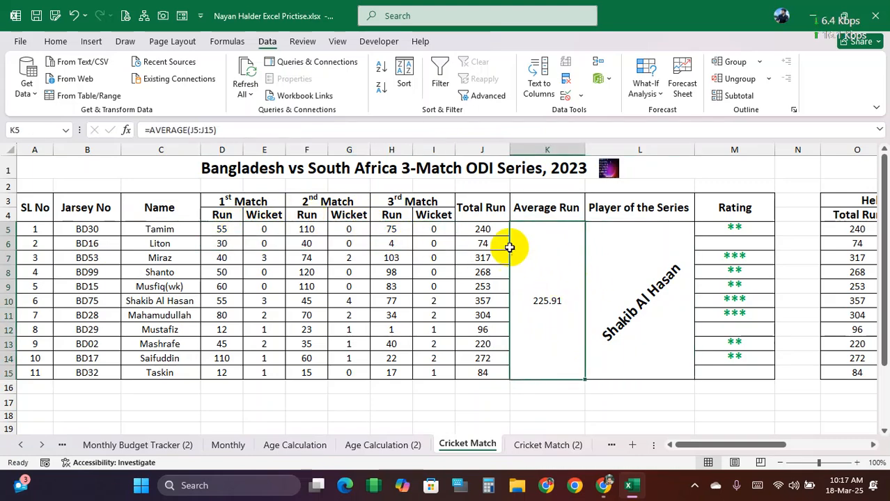
left_click_drag(485, 228, 480, 370)
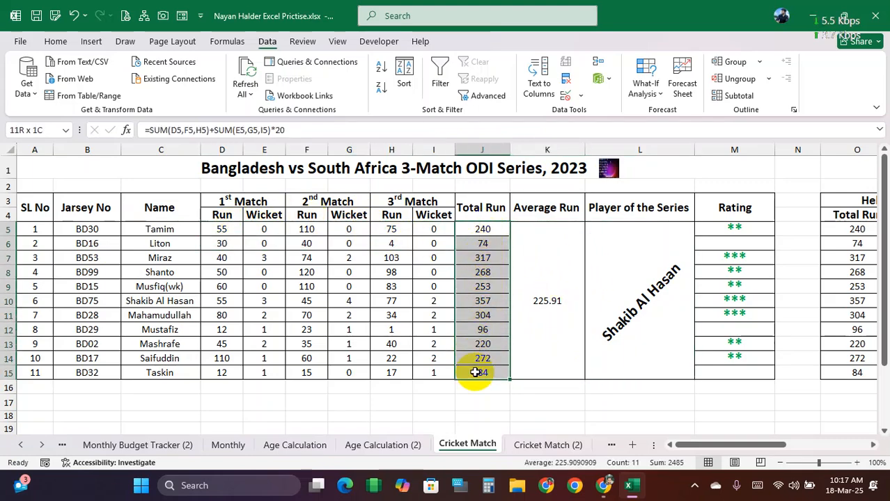
left_click(559, 280)
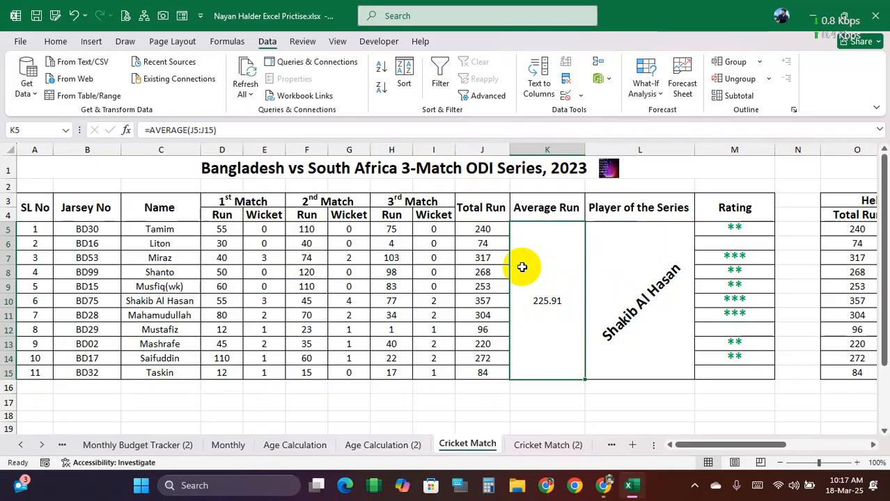
left_click_drag(224, 233, 433, 230)
left_click(562, 268)
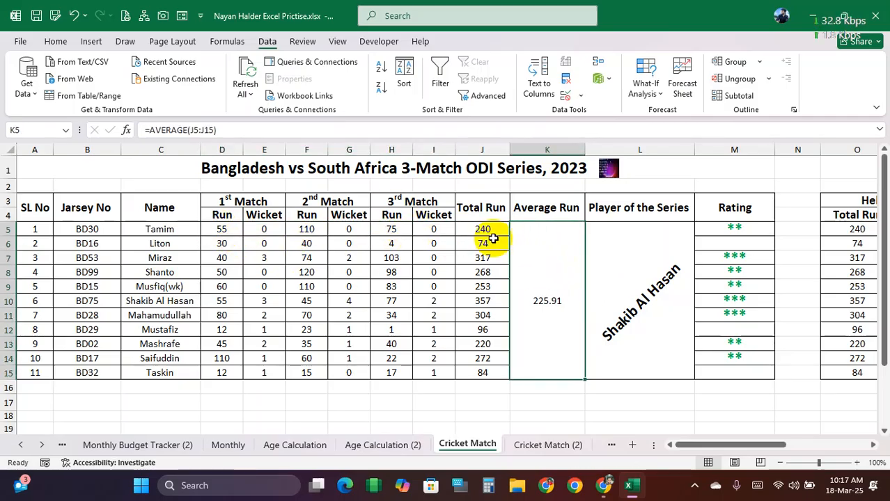
Recheck the Total Run cells J5:J15 against the merged Average Run cell K5 that averages them.
left_click_drag(484, 228, 482, 372)
left_click(531, 310)
left_click_drag(485, 233, 493, 286)
left_click(546, 278)
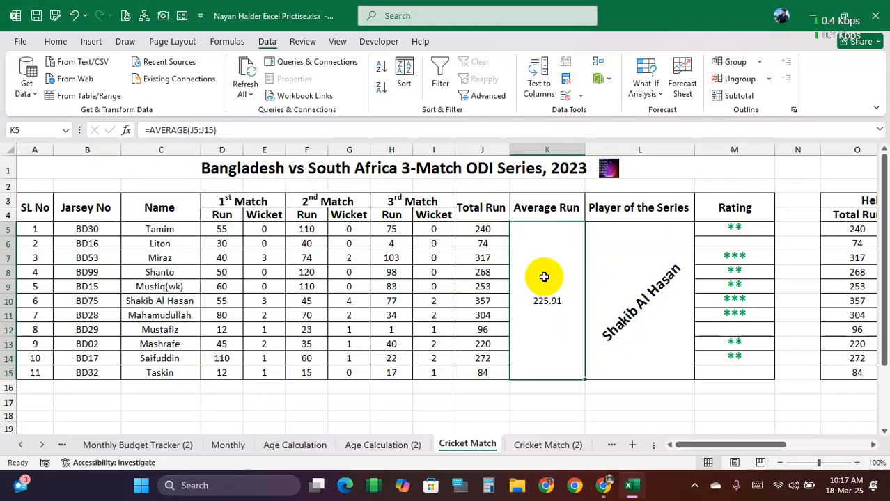
Examine the Player of the Series lookup in L5 and how the Helper Table's Total Run column links back to J5:J15.
left_click(632, 279)
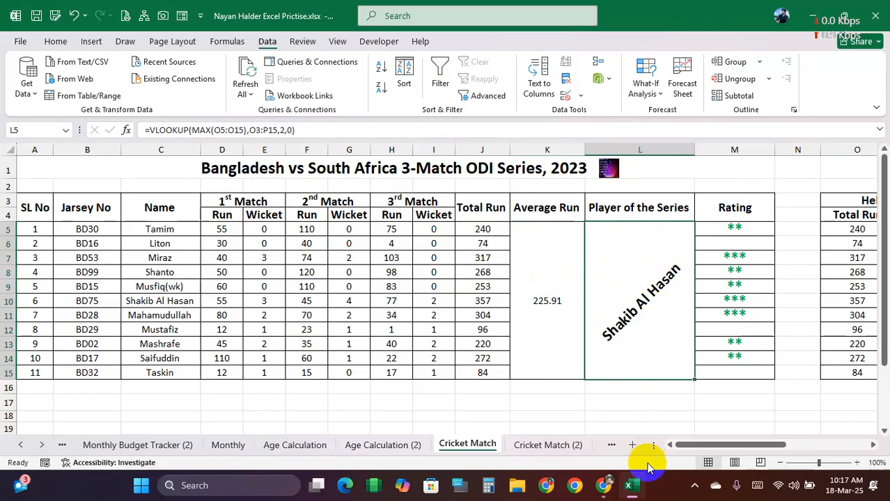
left_click_drag(695, 444, 713, 444)
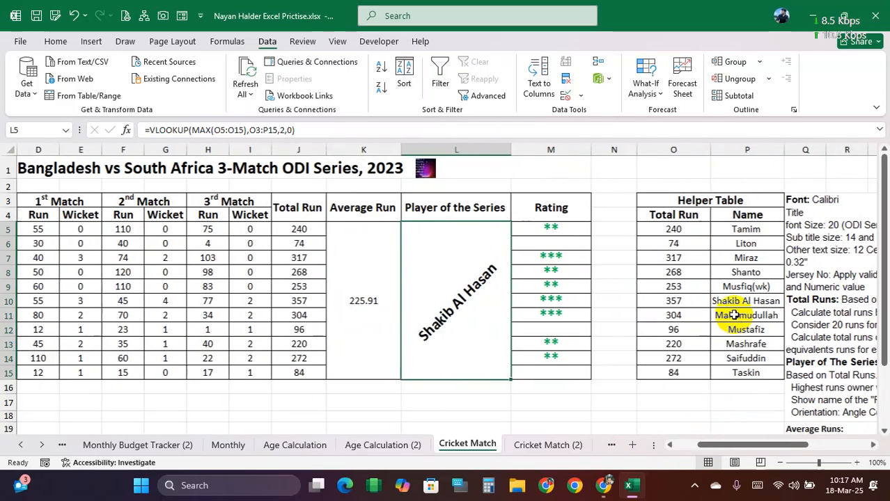
left_click(674, 230)
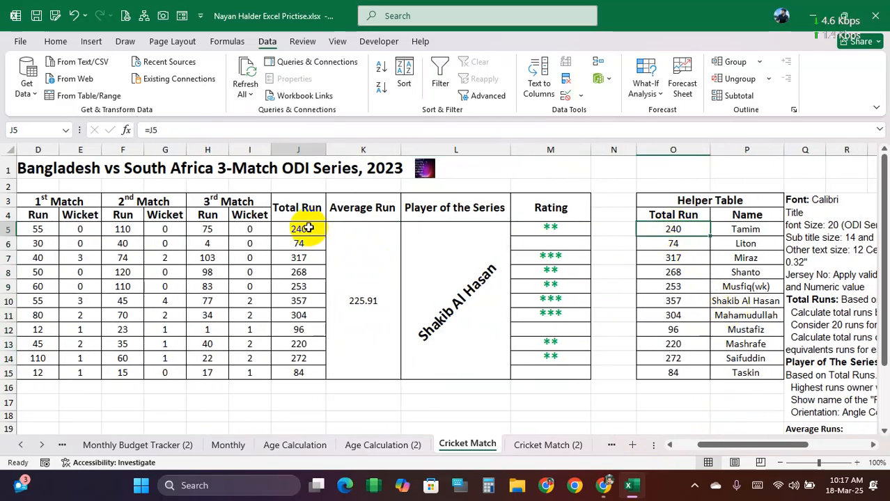
left_click_drag(307, 229, 298, 383)
left_click_drag(673, 229, 672, 363)
left_click(454, 292)
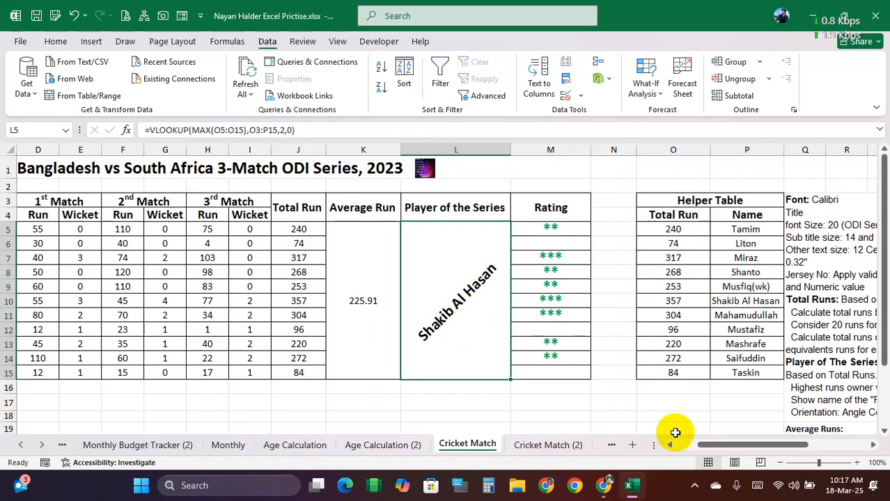
left_click_drag(705, 449, 679, 456)
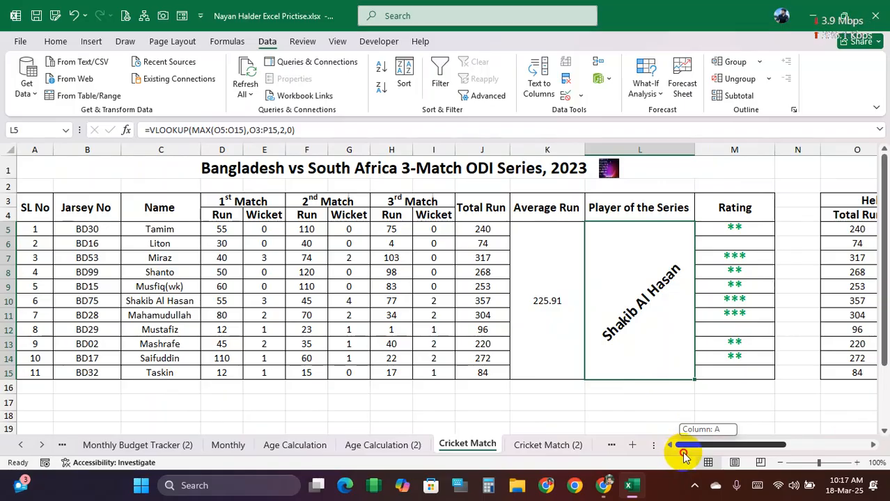
Review the match and total headings in rows 3 and 4 and the first-match runs, ending on the Player of the Series formula.
left_click_drag(684, 454, 684, 451)
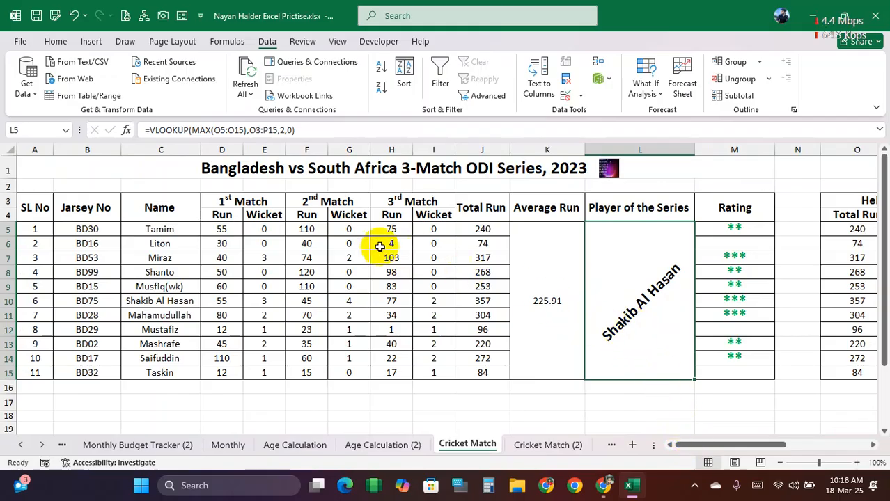
left_click_drag(249, 215, 645, 219)
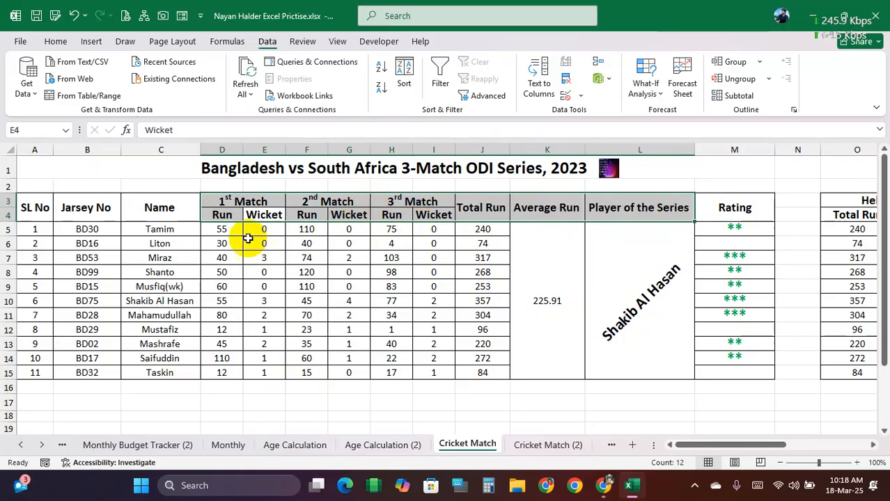
left_click_drag(223, 230, 222, 344)
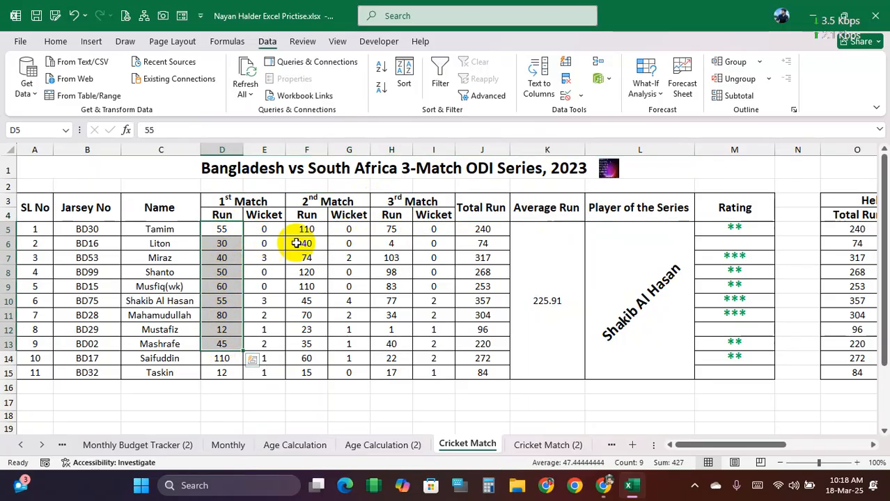
left_click_drag(237, 213, 607, 197)
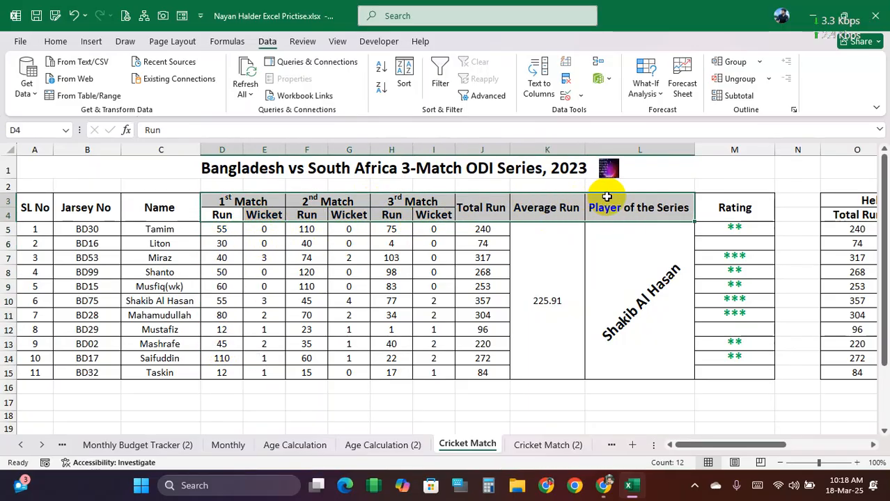
left_click_drag(224, 202, 585, 207)
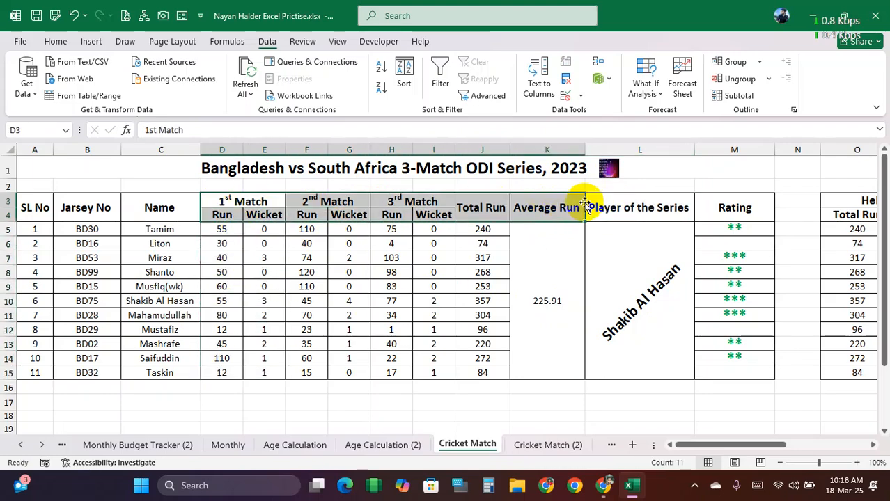
left_click(627, 295)
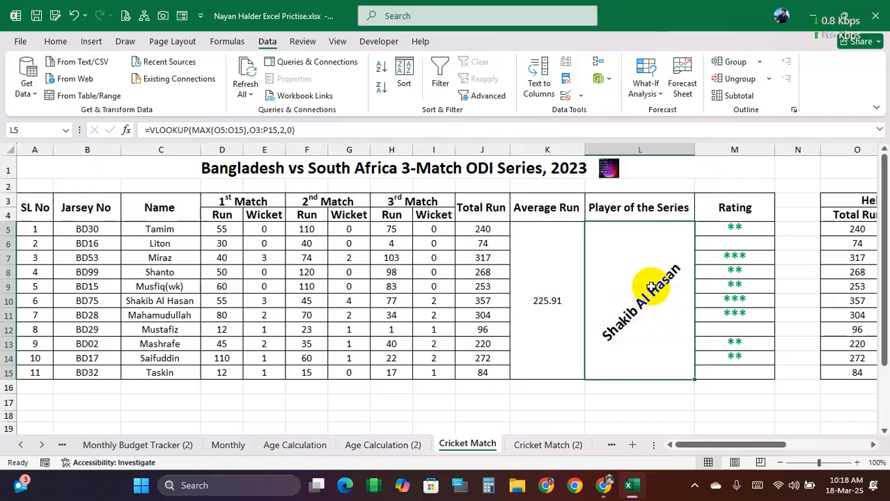
Inspect the Helper Table's Total Run and Name columns and the cell reference in O5.
left_click_drag(709, 444, 735, 435)
left_click_drag(632, 200, 693, 358)
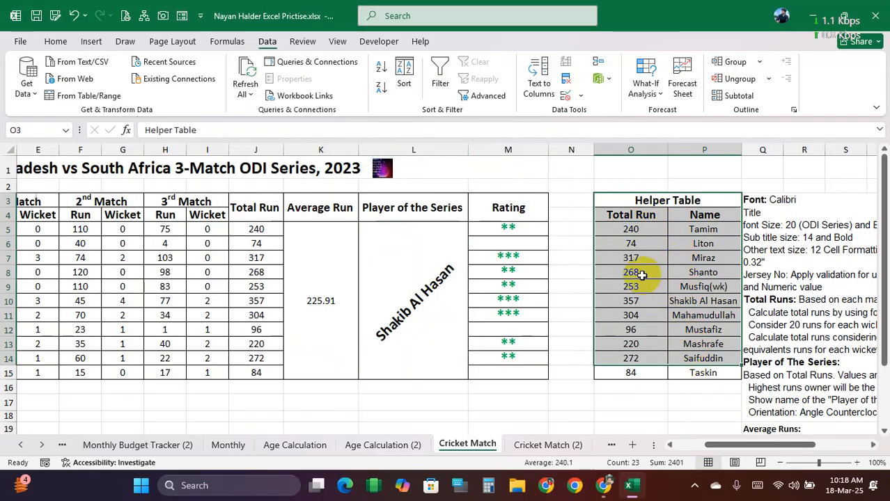
left_click(630, 229)
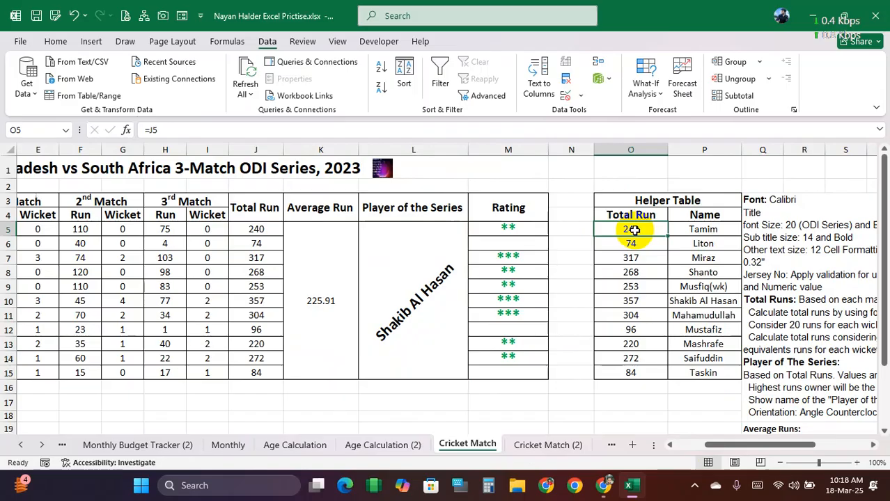
Replace the Player of the Series formula in L5 with =XLOOKUP(MAX(J5:J15),J5:J15,C5:C15).
left_click(425, 270)
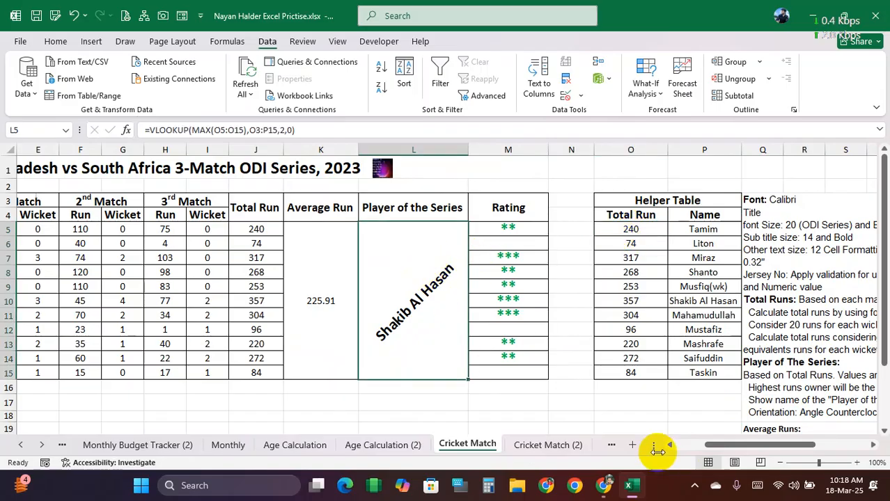
left_click_drag(728, 445, 688, 449)
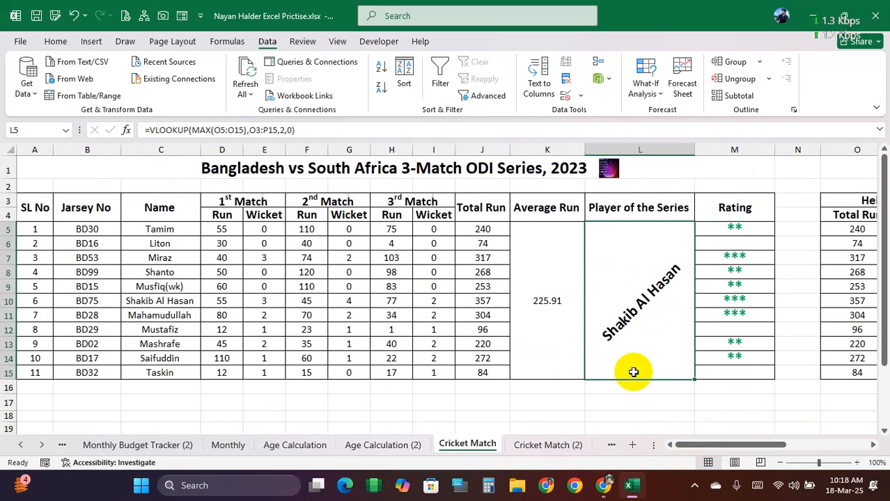
key("Delete")
type("=xl")
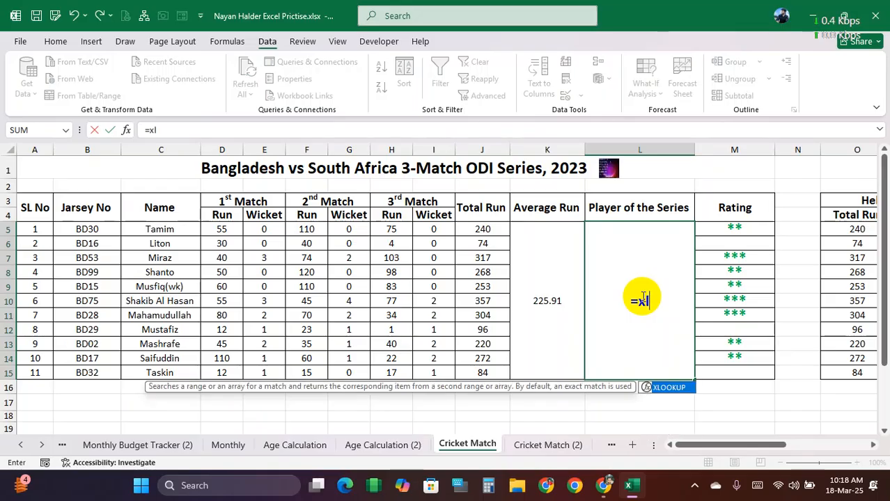
key("Tab")
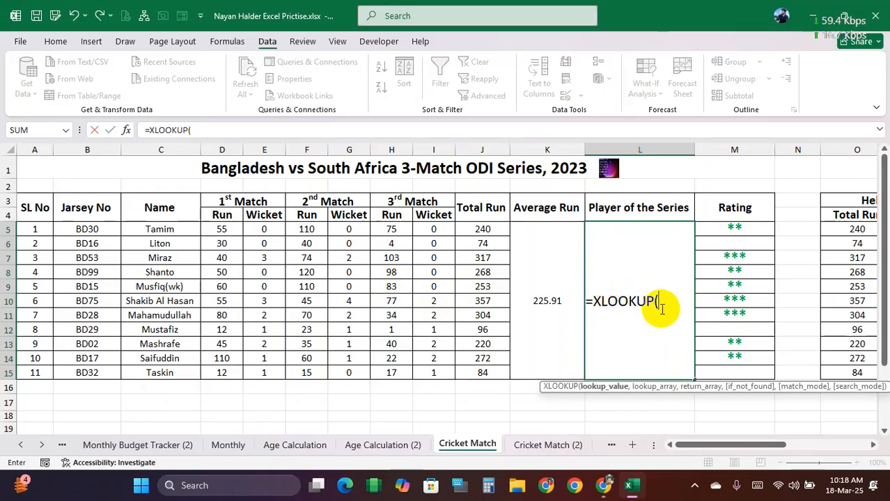
type("max(")
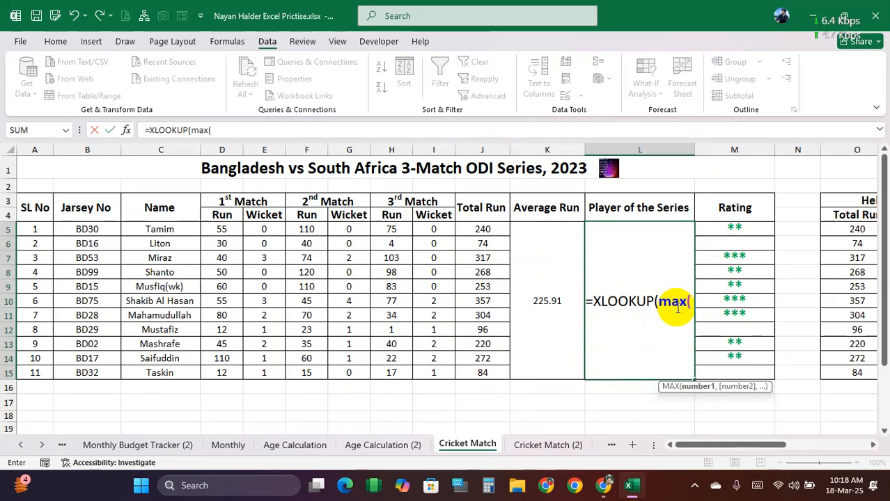
left_click_drag(483, 229, 483, 373)
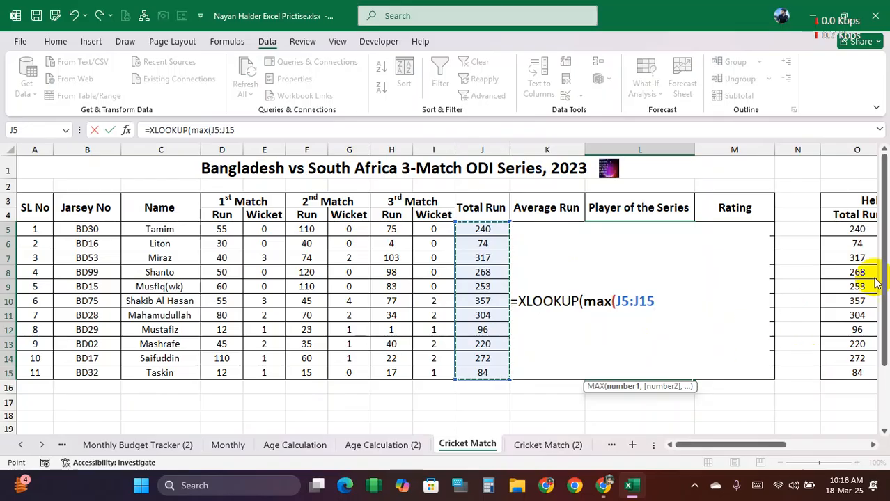
type("),")
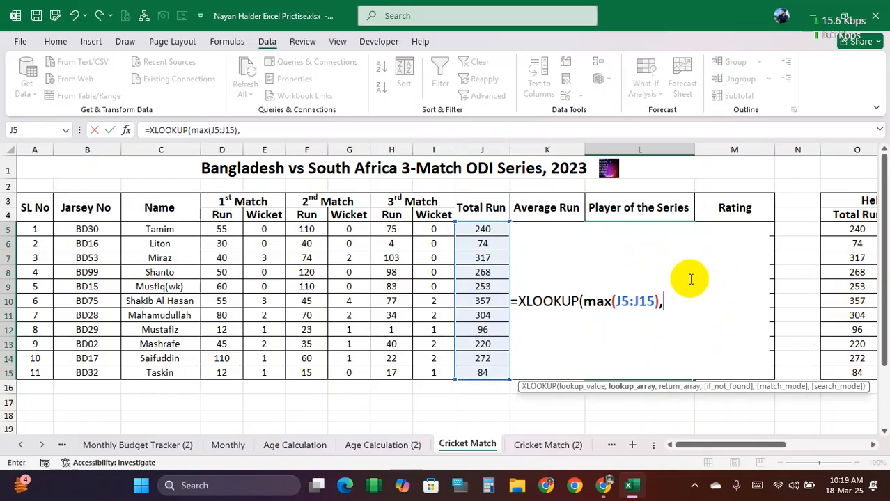
left_click_drag(475, 230, 469, 373)
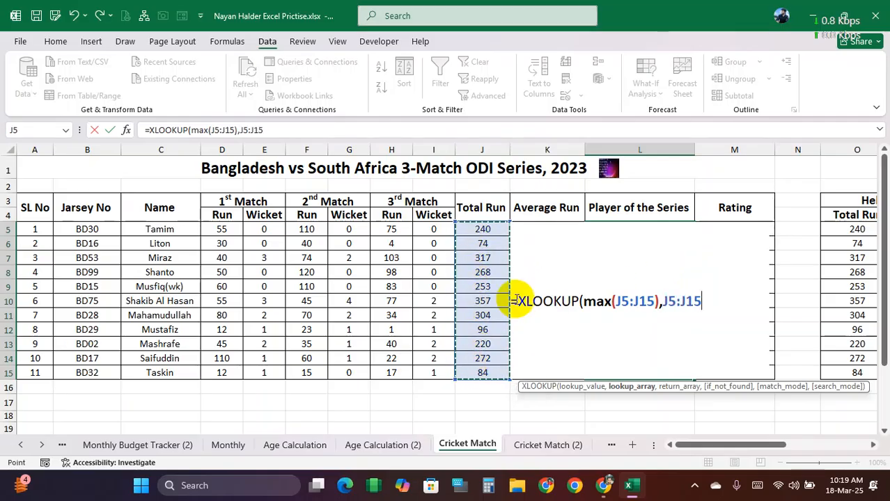
type(",")
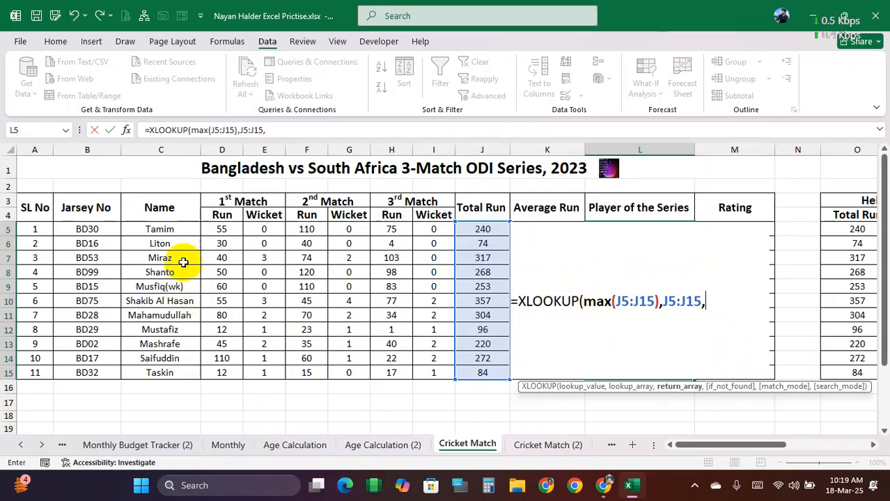
left_click_drag(166, 230, 160, 370)
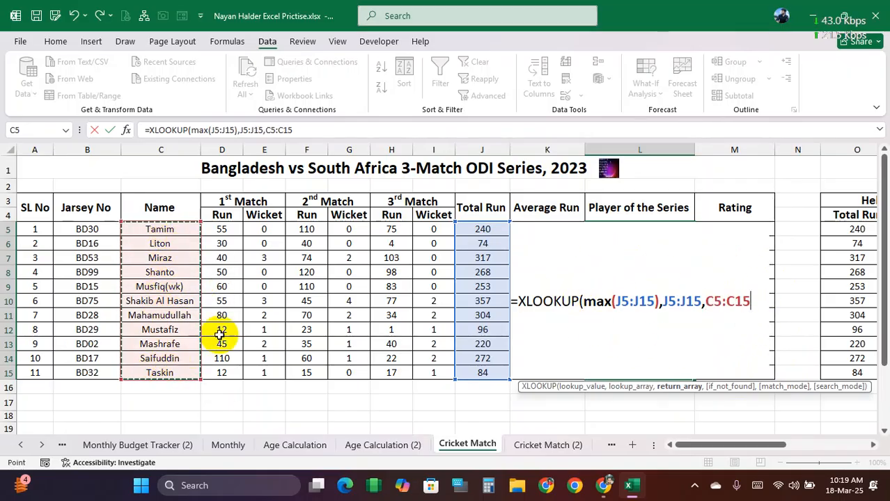
type(")")
key("Return")
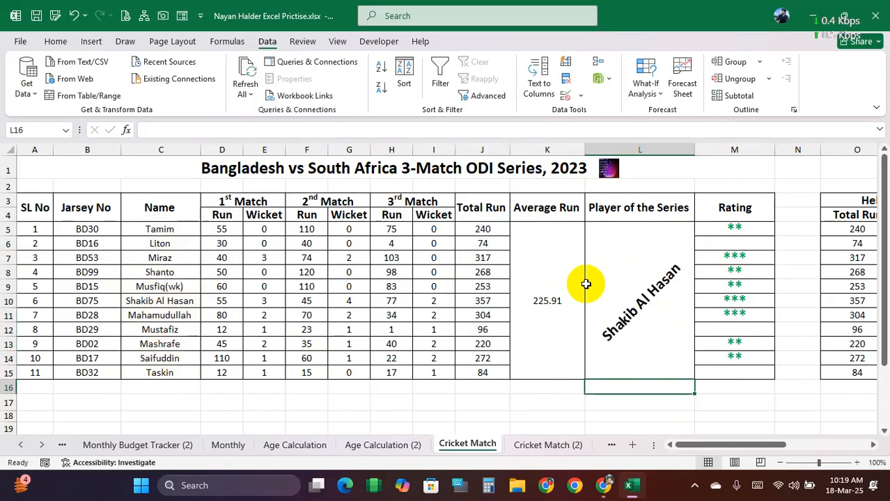
Compare the XLOOKUP formula in L5 with the Helper Table O3:P15 and the reference in O9.
left_click(645, 278)
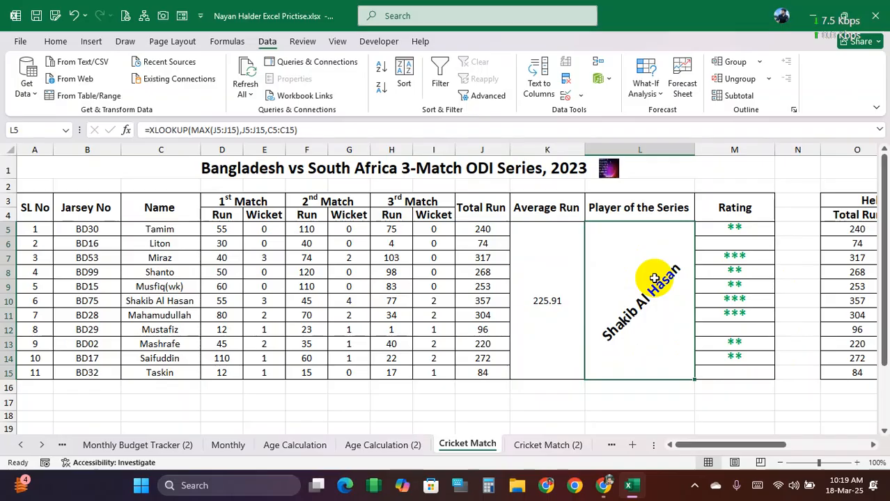
left_click_drag(713, 445, 741, 444)
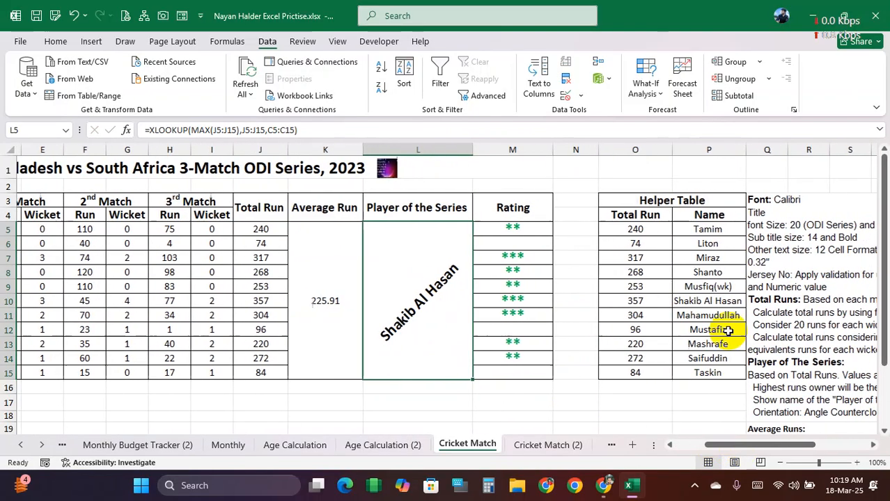
left_click_drag(639, 208, 689, 370)
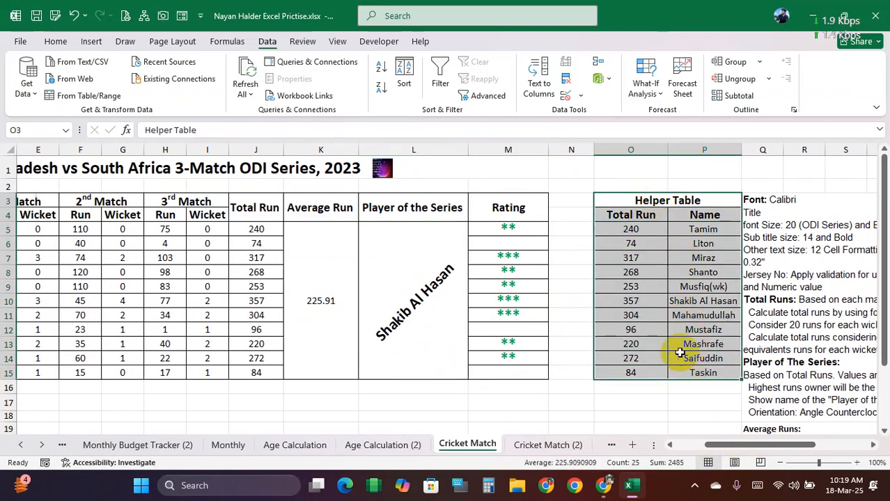
left_click(657, 287)
left_click_drag(716, 445, 686, 445)
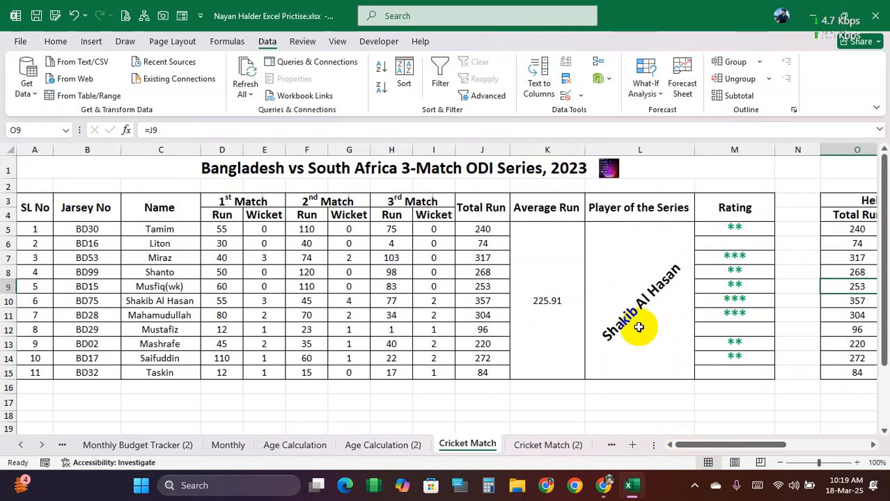
Try a VLOOKUP formula in L5 with MAX(J5:J15) as the lookup value and C3:J15 as the table array.
left_click(625, 268)
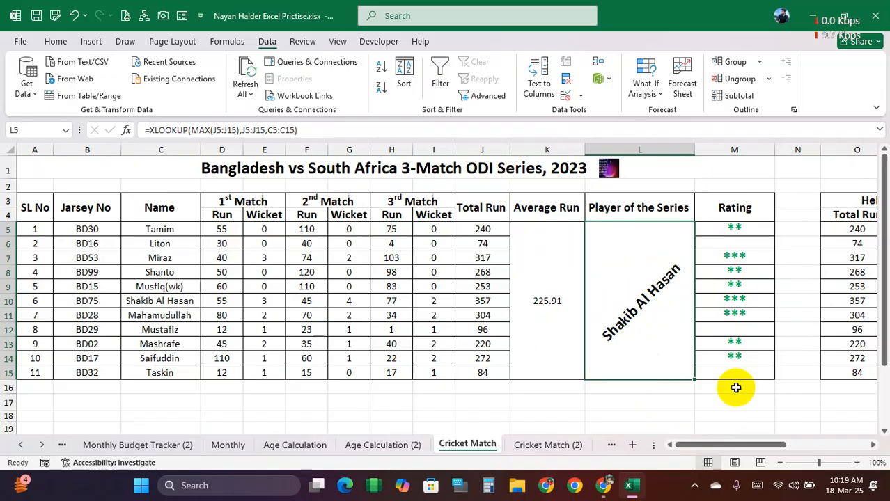
type("=vl")
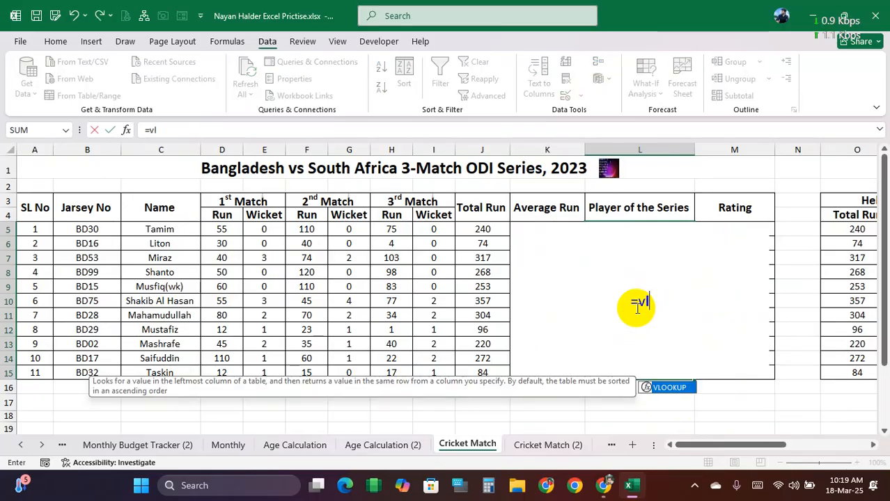
key("Tab")
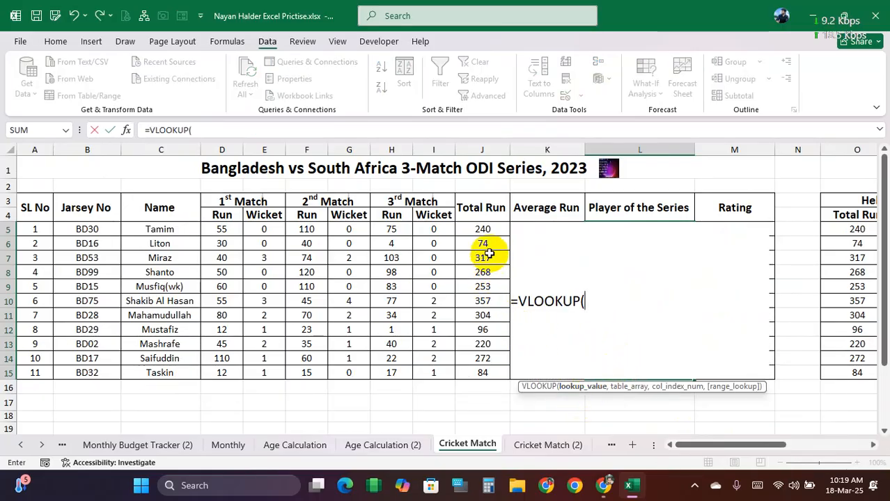
type("max")
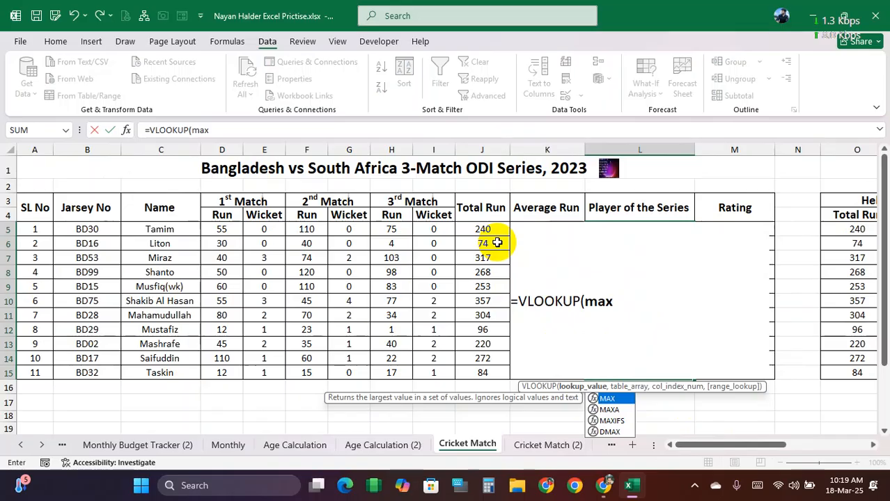
type("(")
left_click_drag(482, 229, 489, 370)
type(")")
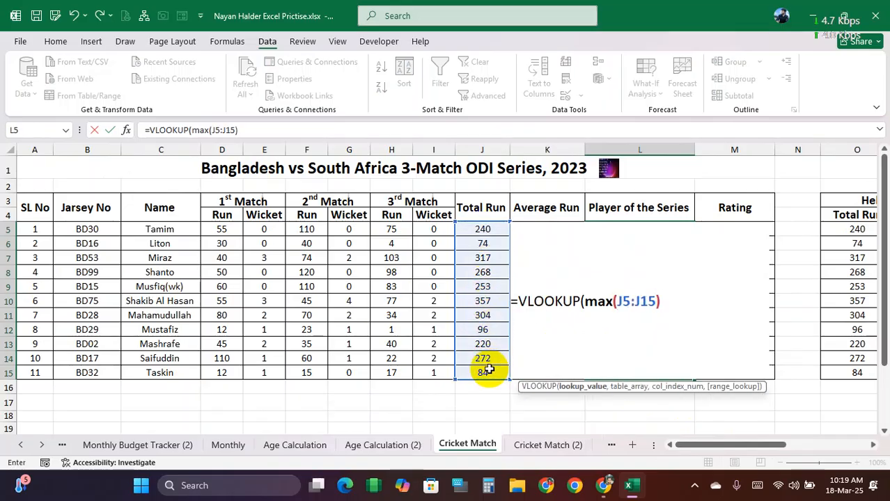
type(",")
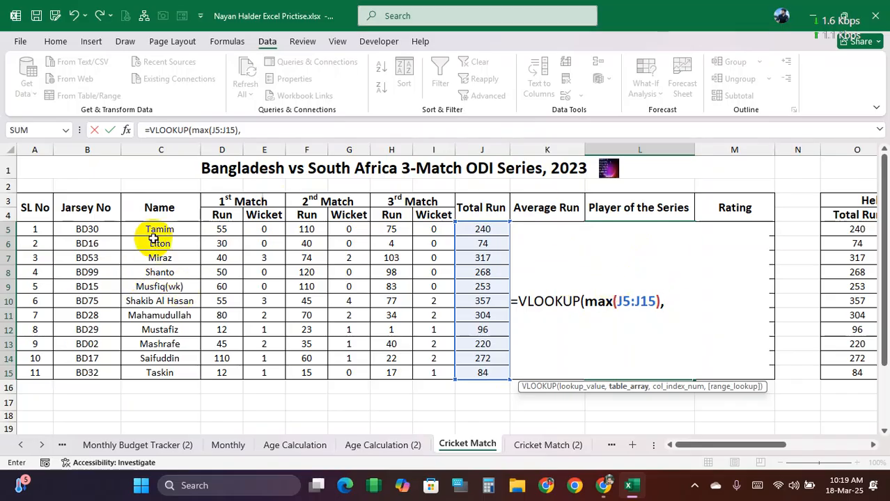
left_click_drag(156, 201, 468, 374)
type(",")
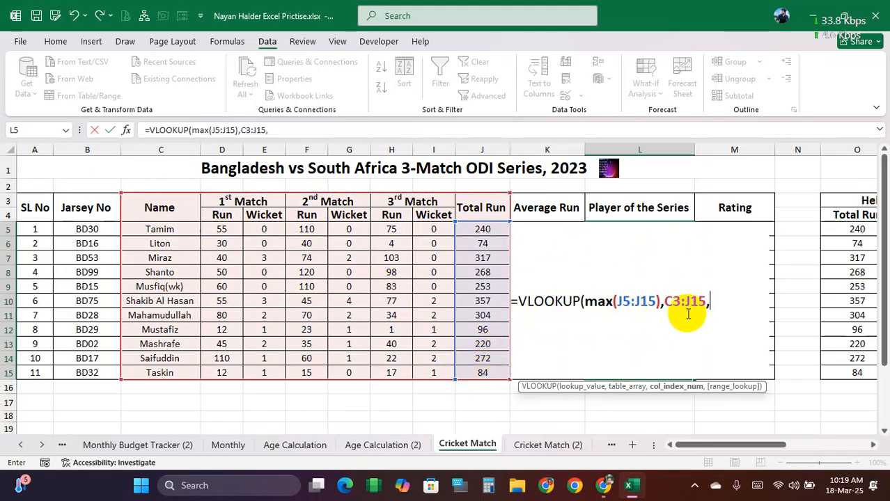
Rewrite the unfinished Player of the Series formula in L5 as =XLOOKUP(MAX(J5:J15),J5:J15,C5:C15).
left_click_drag(710, 302, 513, 301)
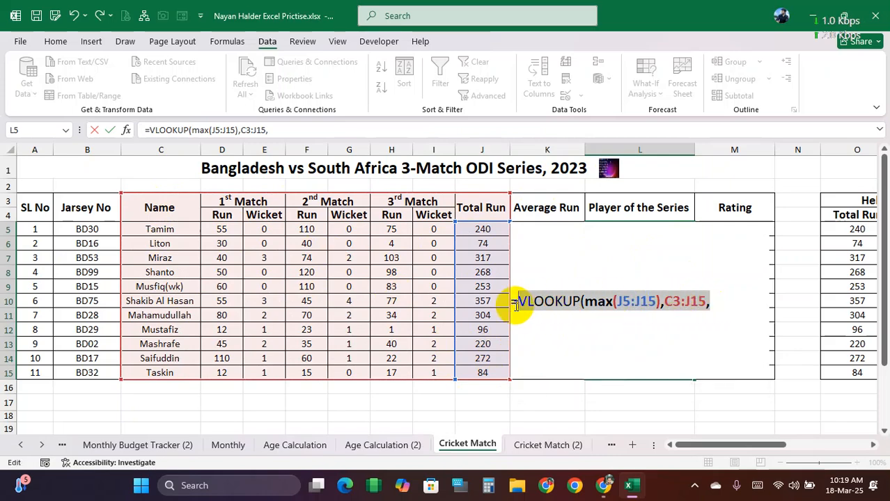
type("xl")
key("Tab")
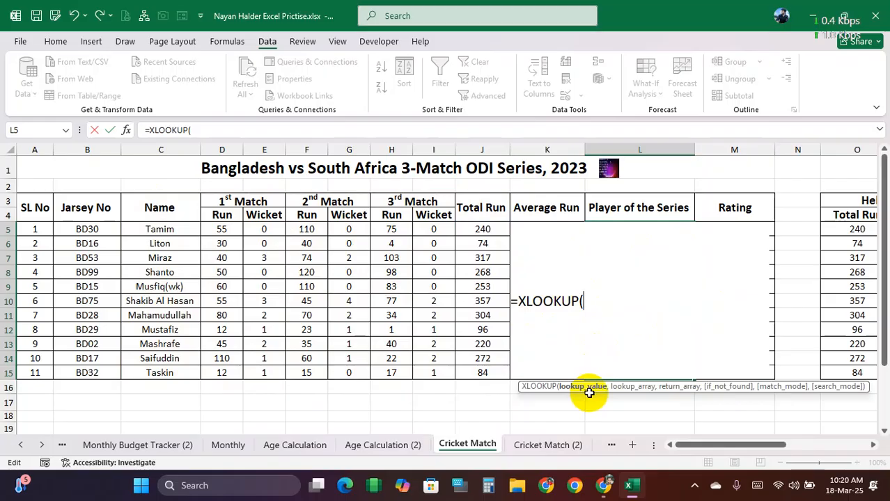
type("max(")
left_click_drag(480, 231, 481, 368)
type("),")
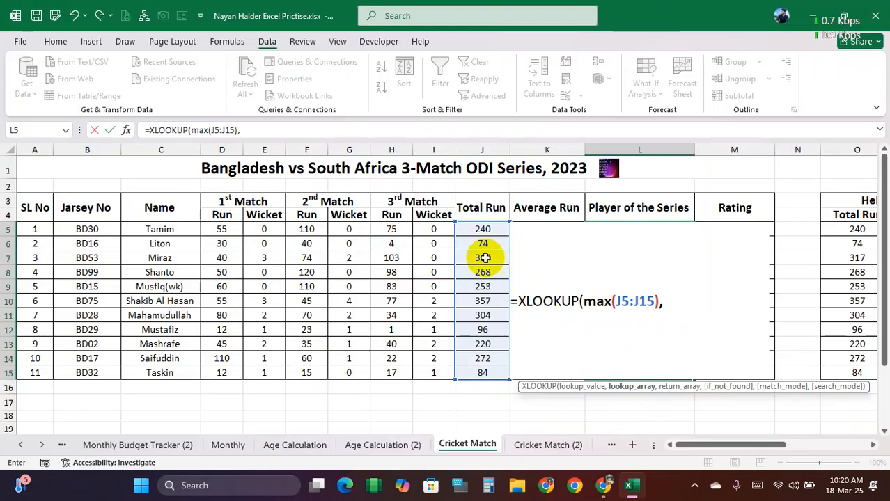
left_click_drag(483, 231, 477, 369)
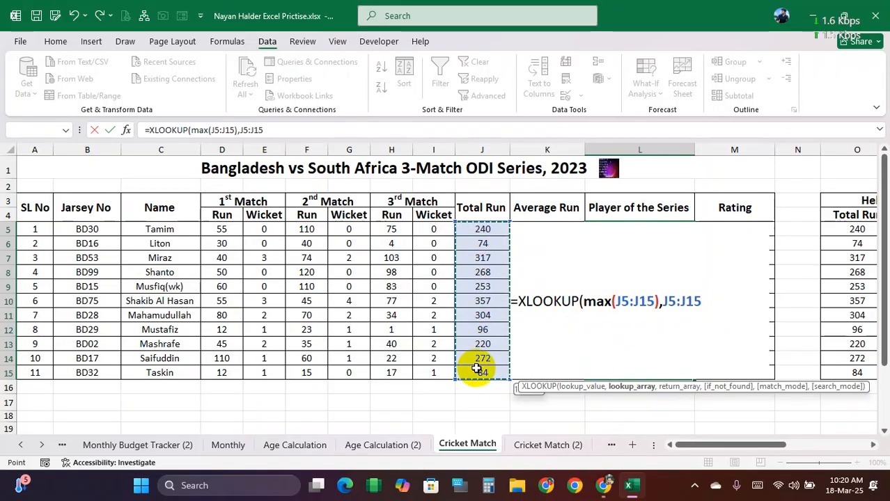
type(",")
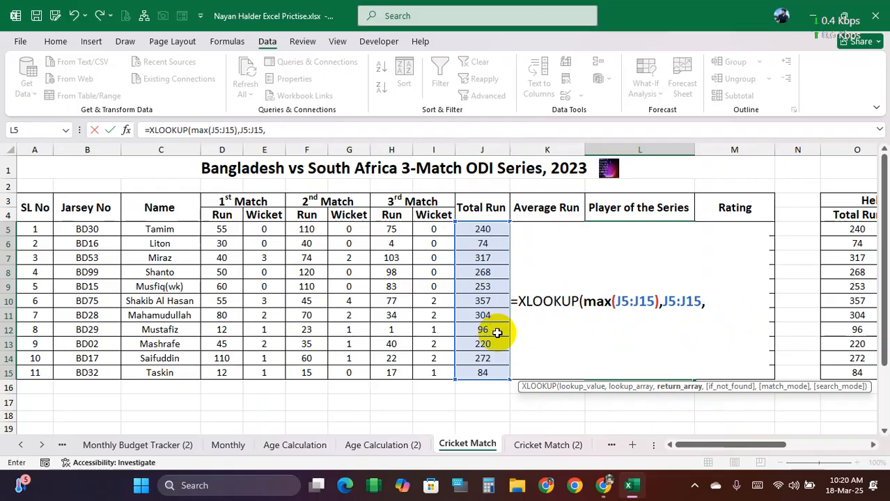
left_click_drag(148, 230, 151, 371)
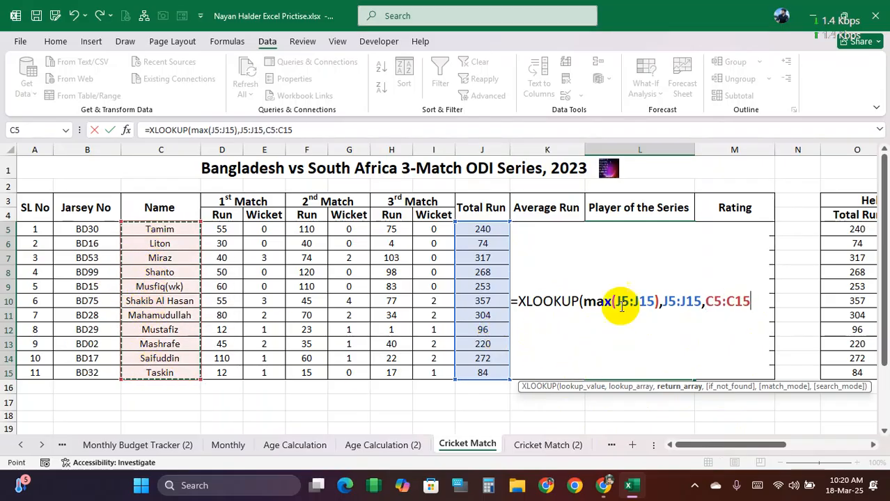
type(")")
key("Return")
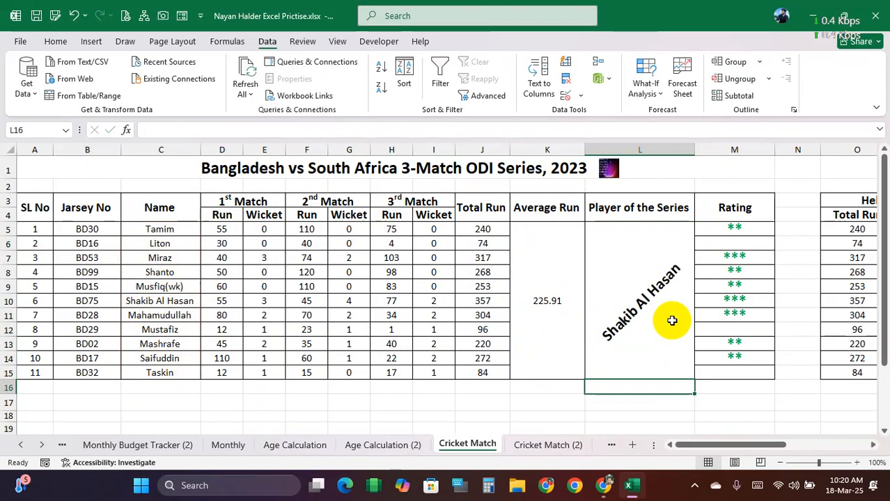
Compare the XLOOKUP formula in L5 with the Helper Table's Total Run and Name columns.
left_click(672, 320)
mouse_move(711, 448)
left_mouse_down()
mouse_move(731, 448)
mouse_move(676, 450)
mouse_move(717, 448)
left_mouse_up()
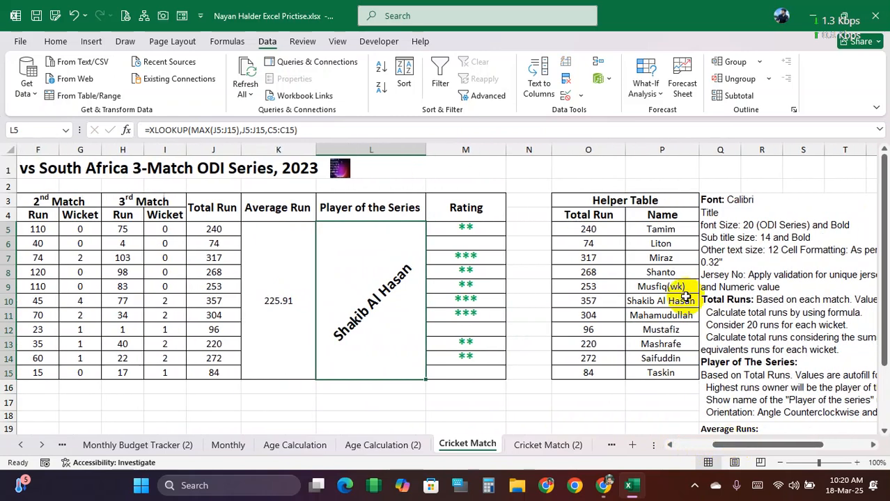
left_click_drag(592, 200, 656, 374)
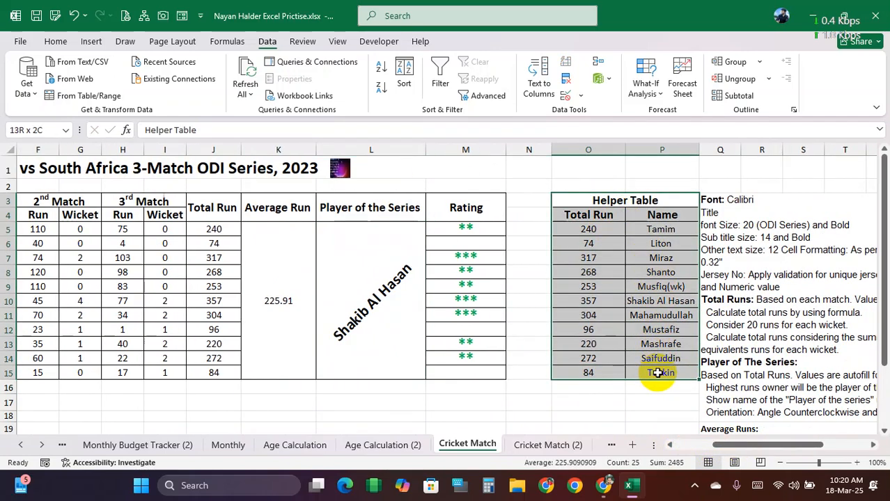
left_click(342, 284)
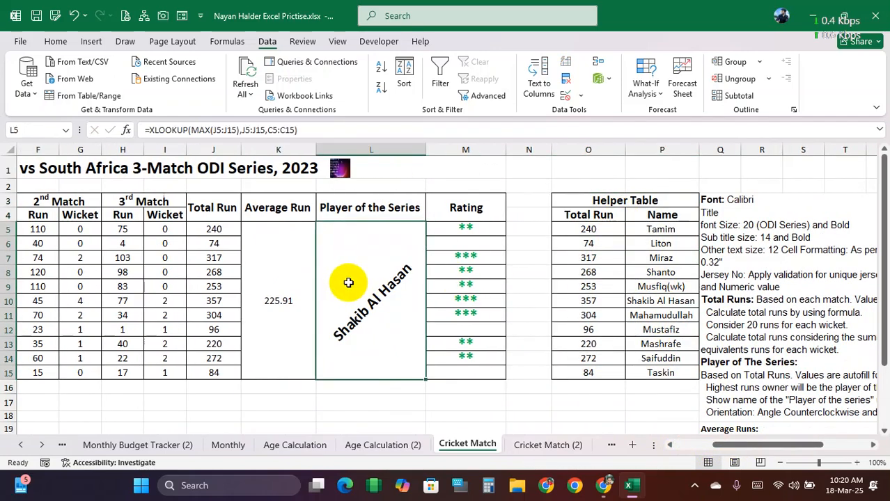
left_click_drag(739, 445, 683, 446)
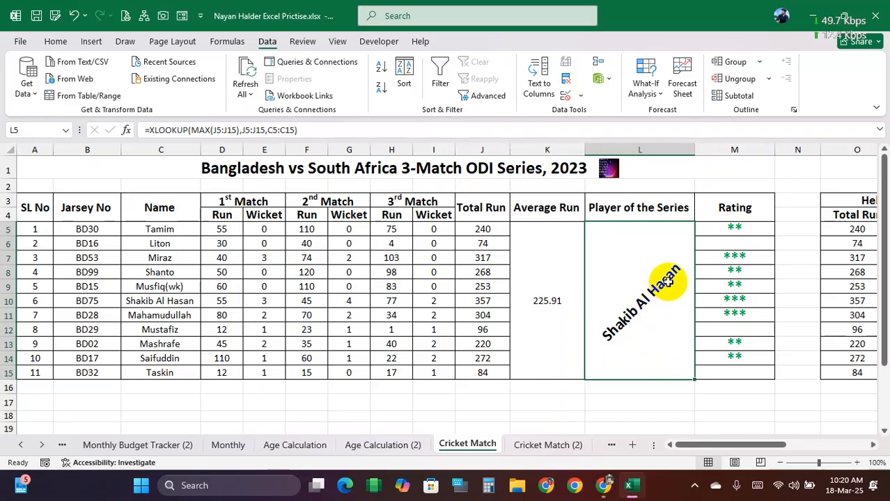
Examine the Rating formula in M5, the total run formula in J5 and the star ratings in M5:M15.
left_click(729, 228)
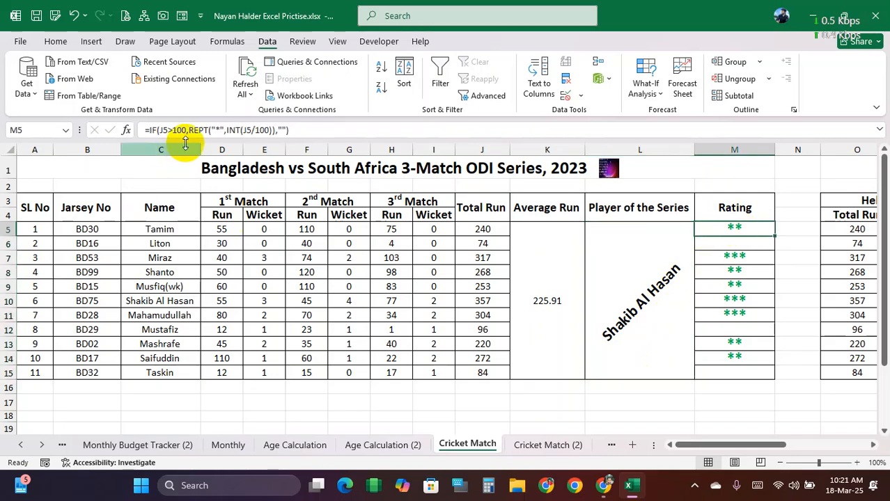
left_click_drag(189, 132, 325, 126)
key("Escape")
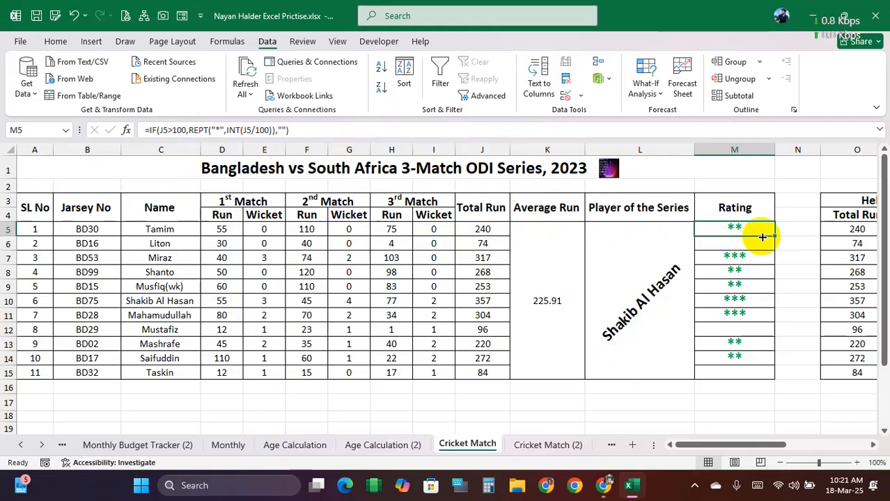
left_click(491, 228)
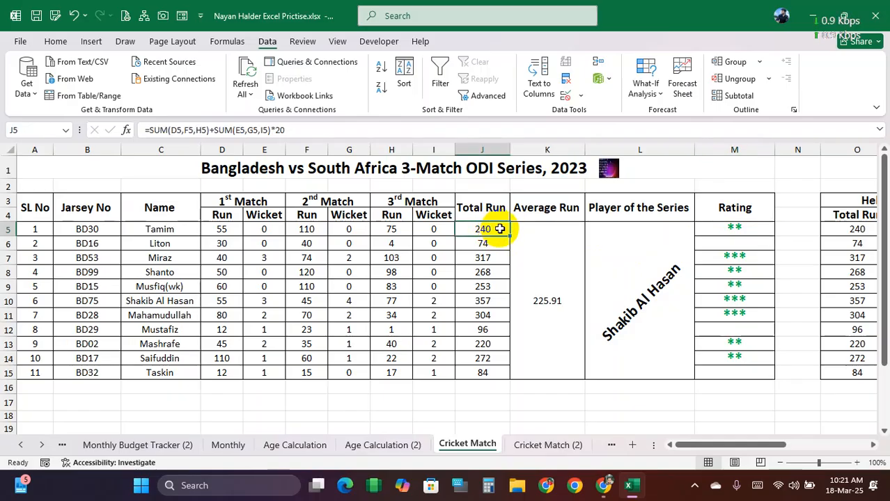
left_click_drag(737, 228, 733, 364)
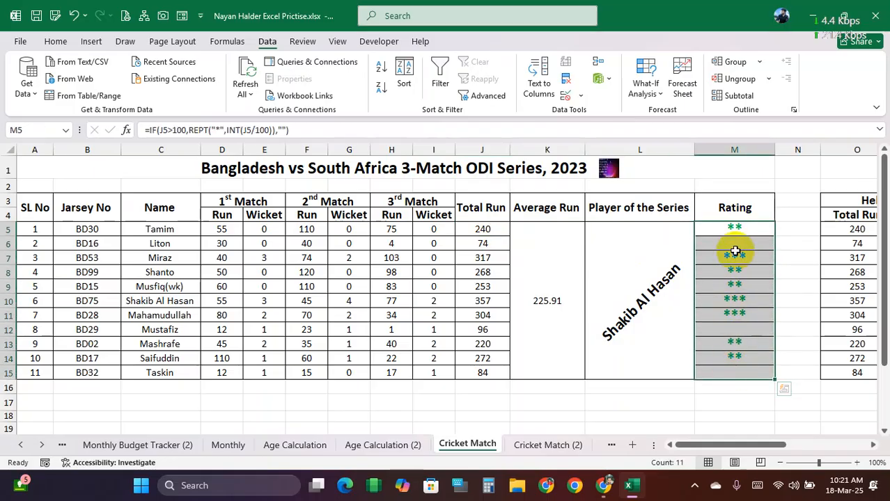
left_click_drag(735, 224, 737, 366)
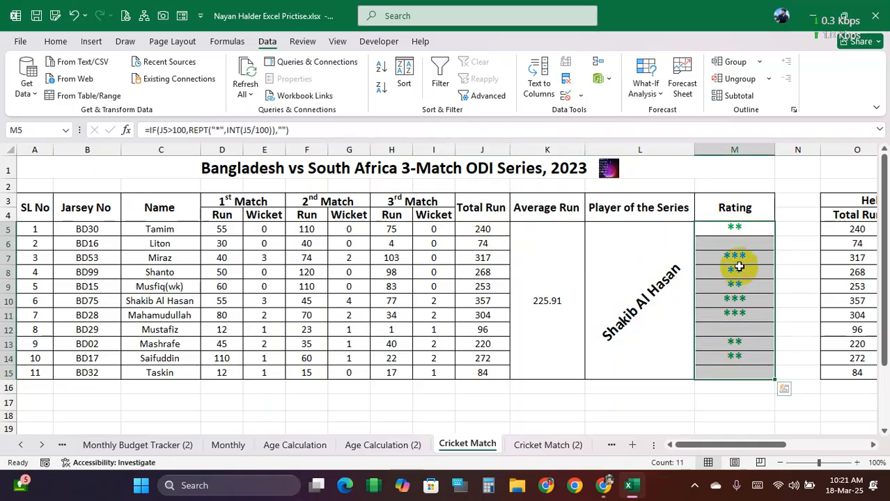
left_click_drag(735, 226, 731, 358)
left_click_drag(42, 202, 606, 338)
left_click_drag(727, 228, 733, 368)
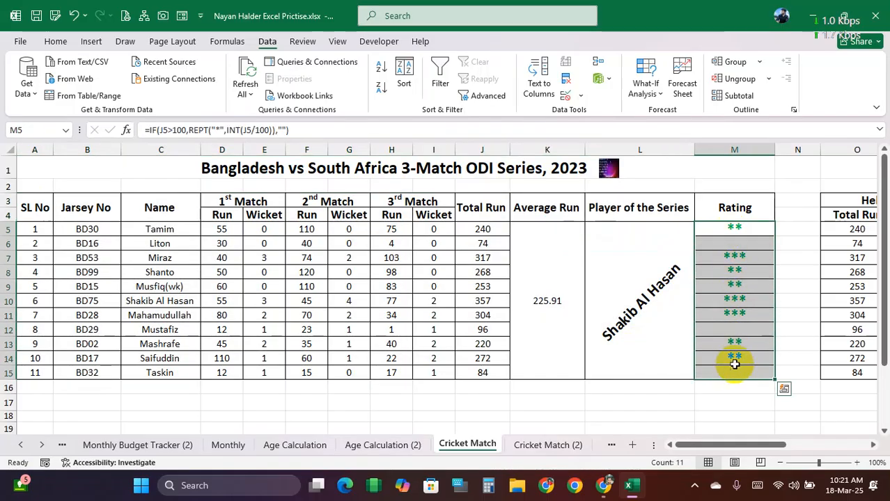
left_click(735, 313)
left_click_drag(735, 230, 727, 373)
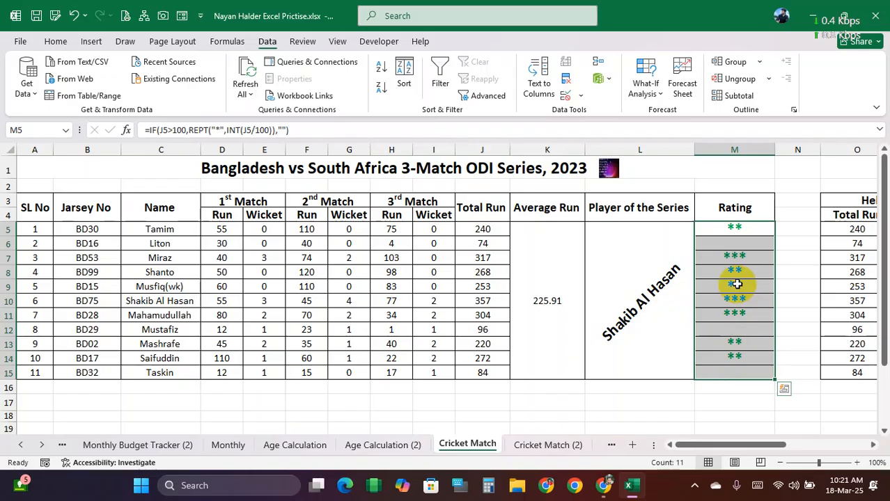
left_click_drag(733, 231, 715, 373)
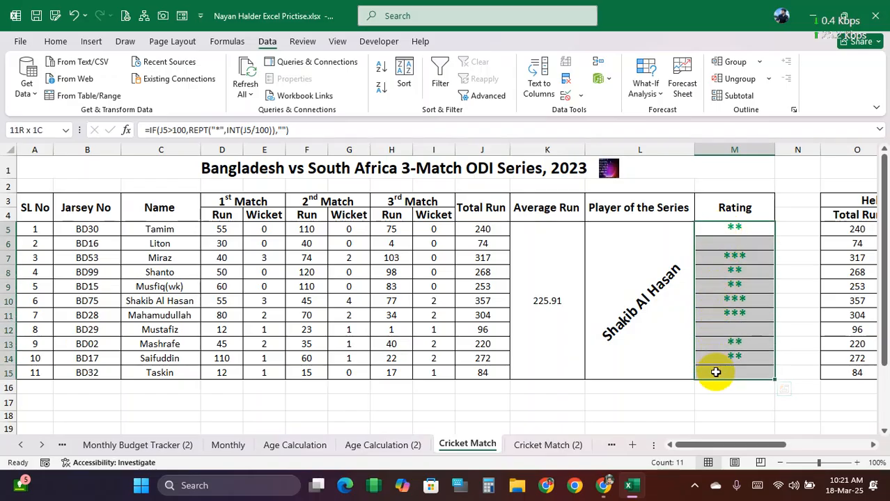
Review the Total Run formulas in column J, the Average Run formula in K5 and the Player of the Series formula in L5.
left_click(547, 298)
left_click_drag(484, 231, 487, 300)
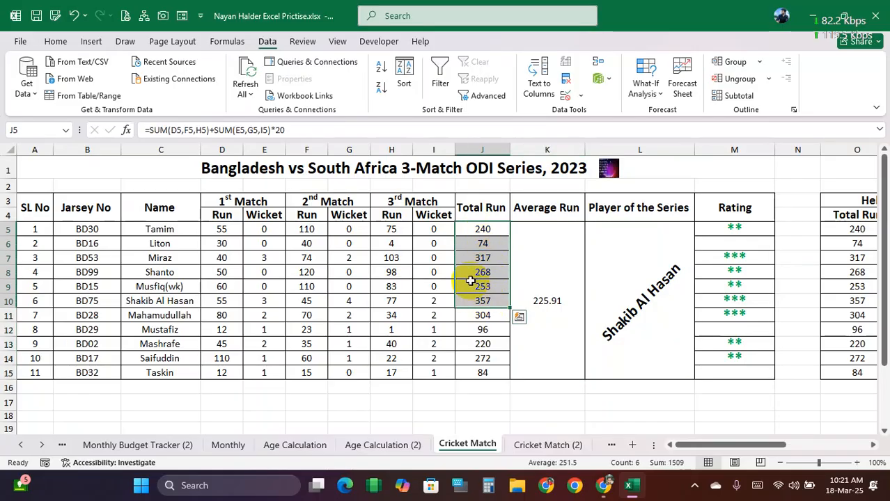
left_click(482, 255)
left_click(492, 300)
left_click(489, 341)
left_click(463, 275)
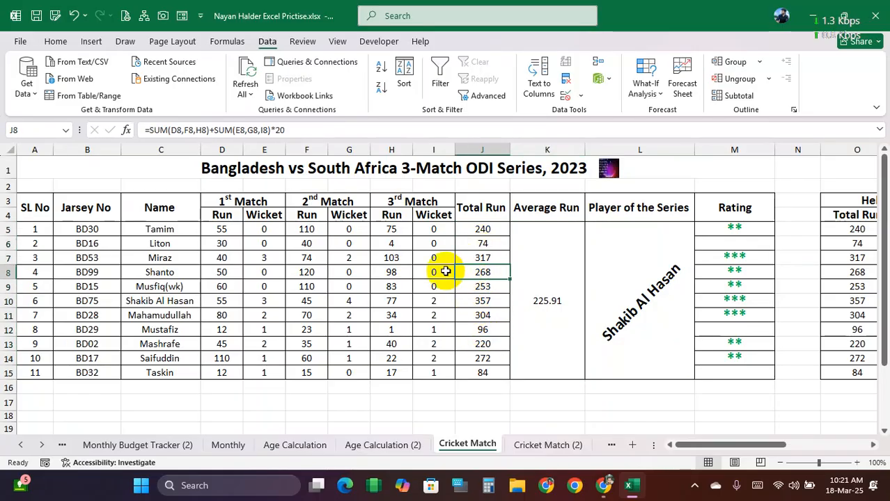
left_click(487, 255)
left_click(561, 263)
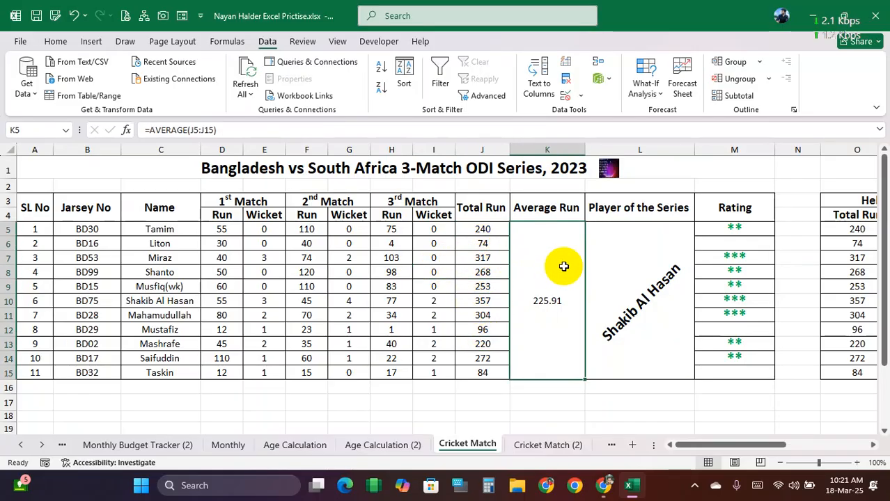
left_click(639, 270)
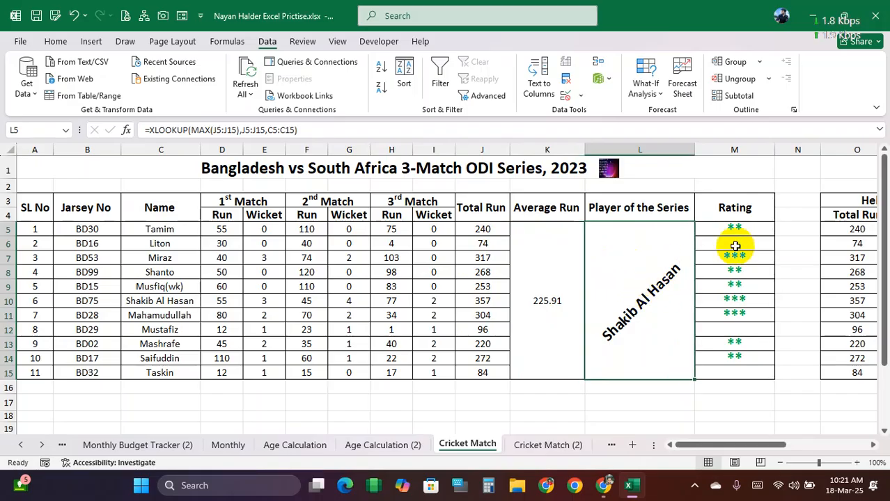
Review the Rating column M5:M15 again, ending on the formula in M5.
left_click_drag(736, 225, 731, 370)
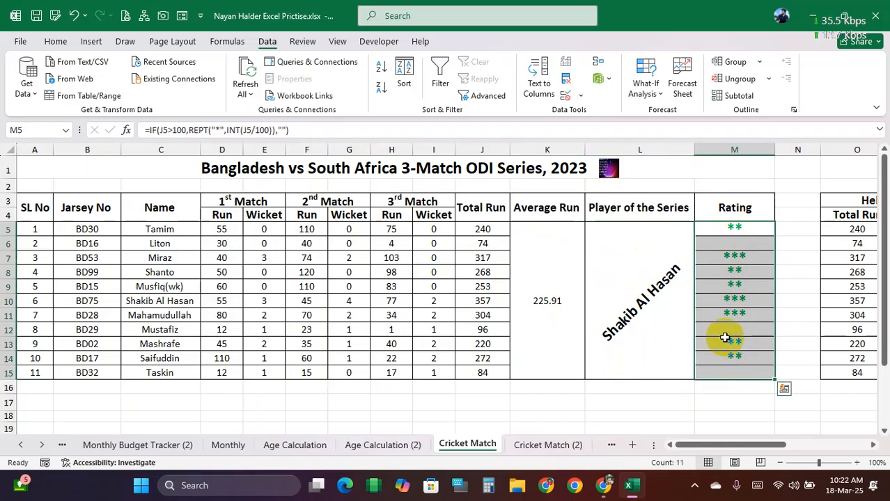
left_click(733, 229)
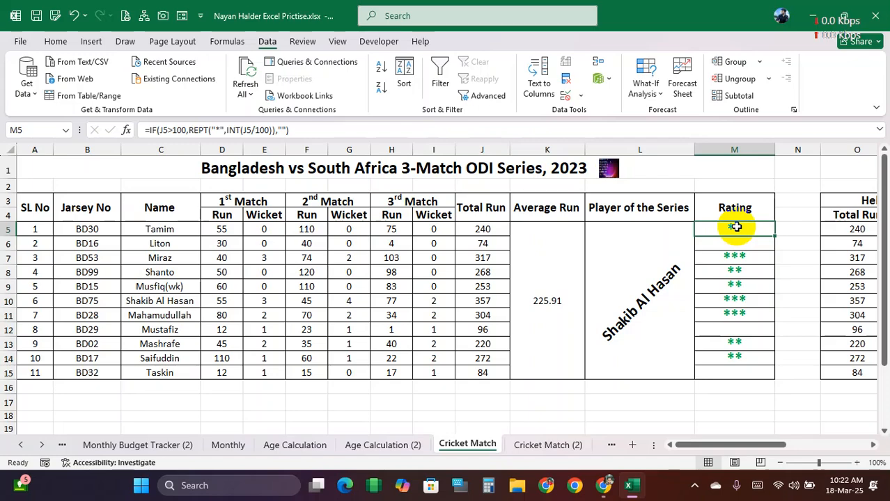
left_click_drag(732, 230, 730, 373)
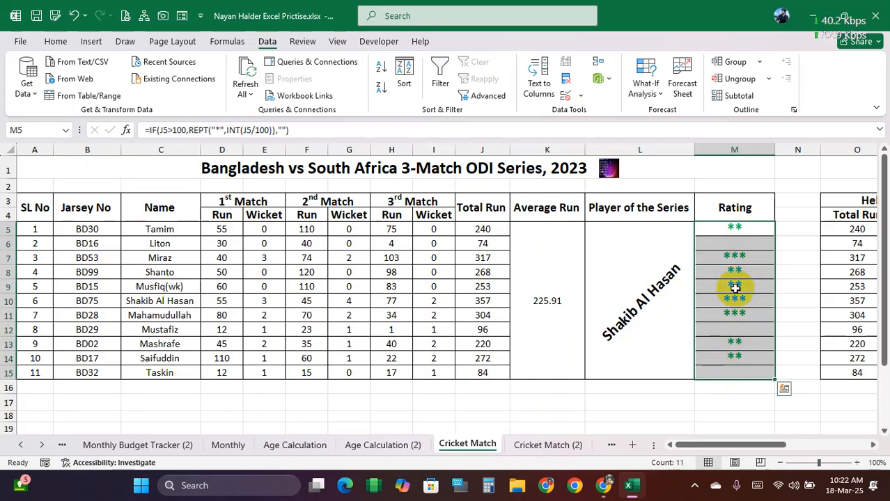
left_click(737, 230)
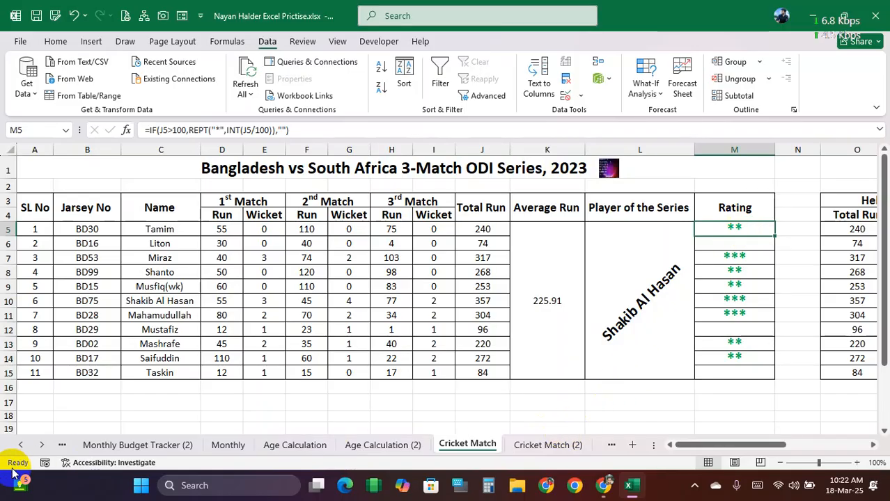
Open the Result Sheet worksheet and look over the Total GPA column and the subject marks, GPA and grade columns.
right_click(36, 446)
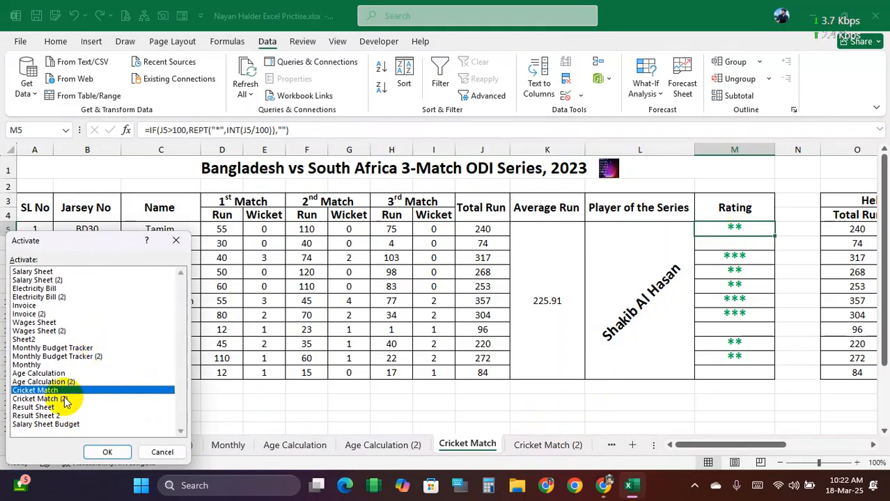
double_click(53, 408)
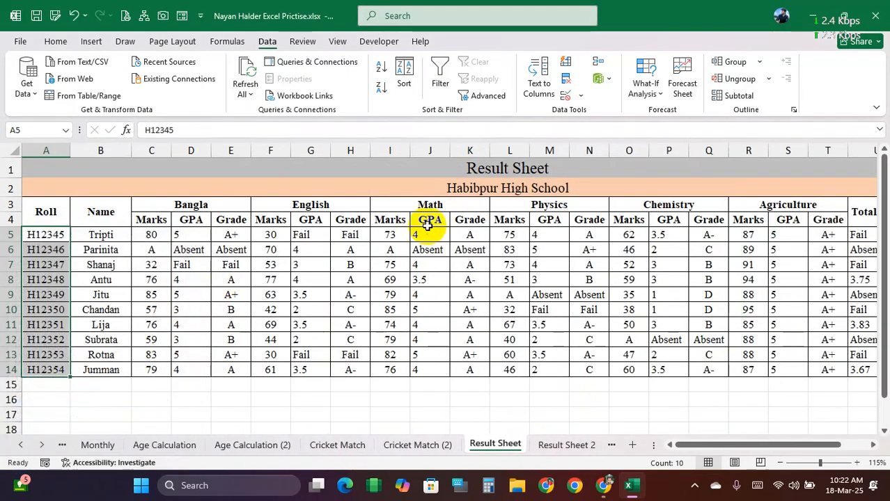
left_click_drag(760, 445, 801, 439)
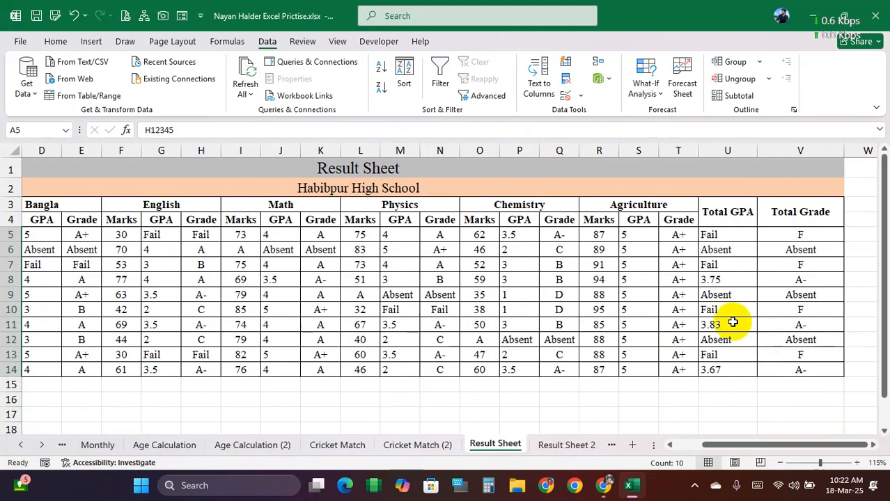
left_click(717, 237)
left_click(757, 267)
left_click(764, 269)
left_click(676, 264)
left_click(610, 269)
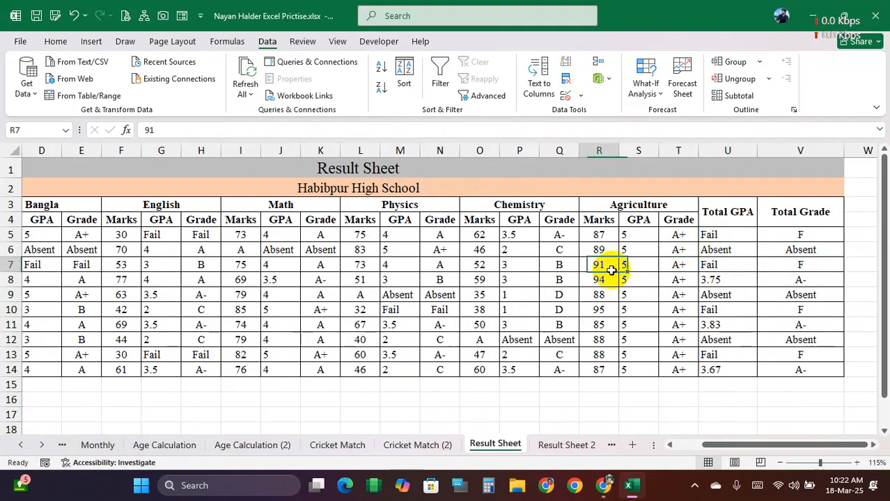
left_click(480, 292)
left_click(234, 295)
left_click(136, 300)
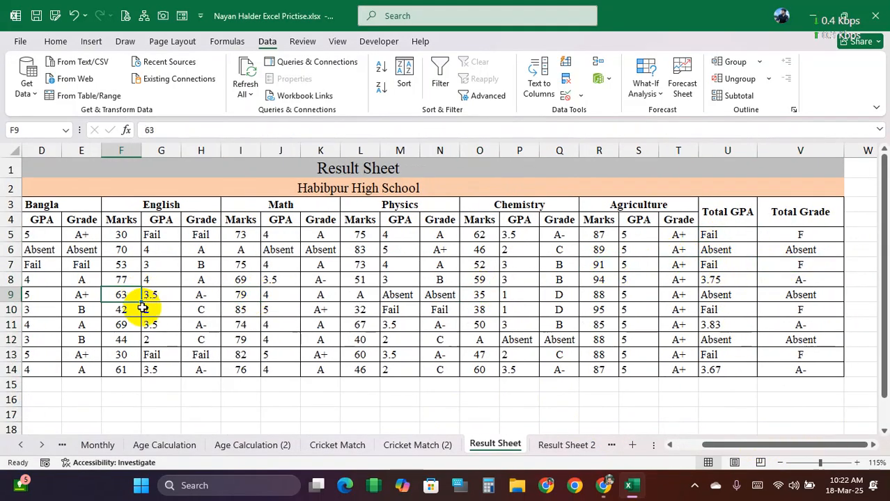
Open the Salary Sheet Budget worksheet and examine the tax rates in D3:D9 and the Tax Amount formula in E3.
right_click(21, 446)
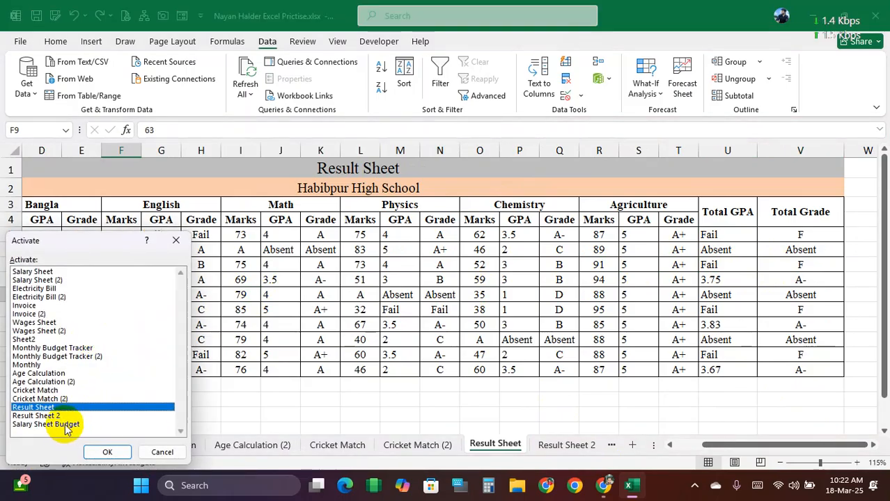
double_click(65, 425)
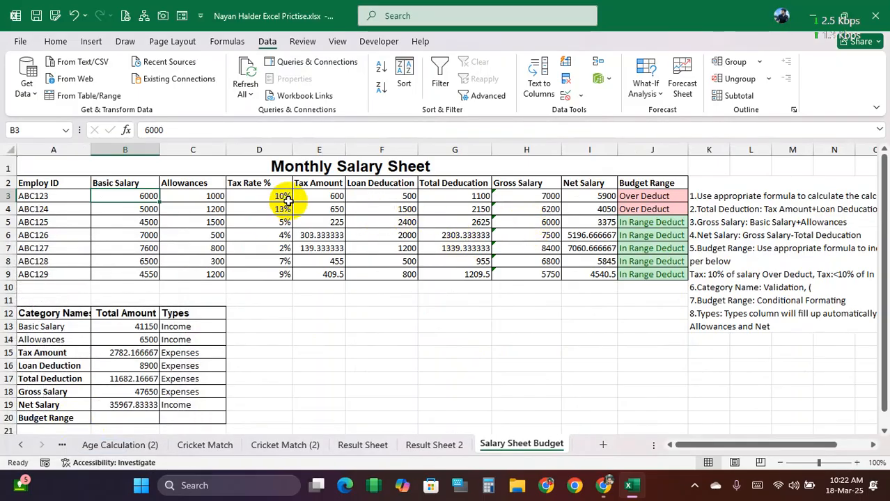
left_click(268, 195)
left_click(275, 211)
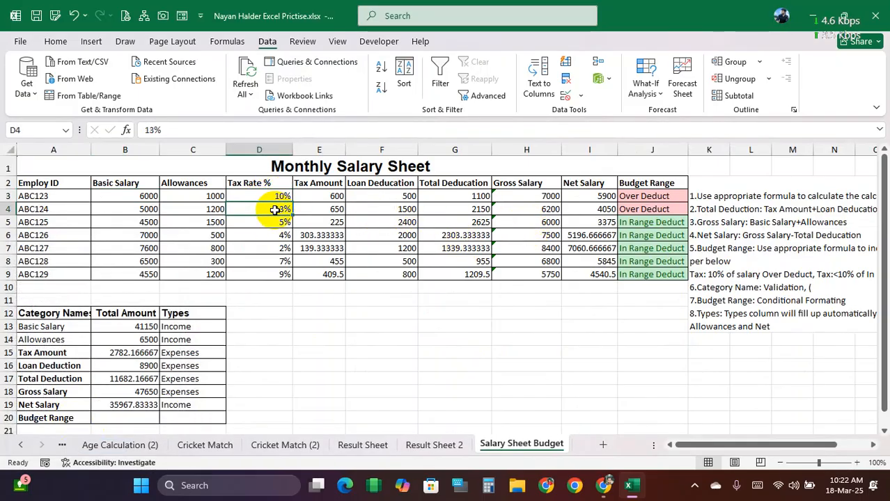
left_click(272, 195)
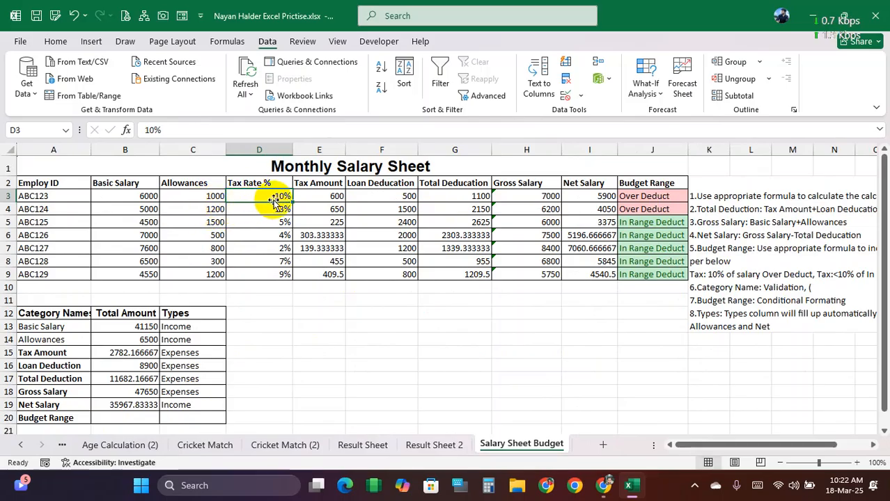
left_click_drag(273, 197, 275, 276)
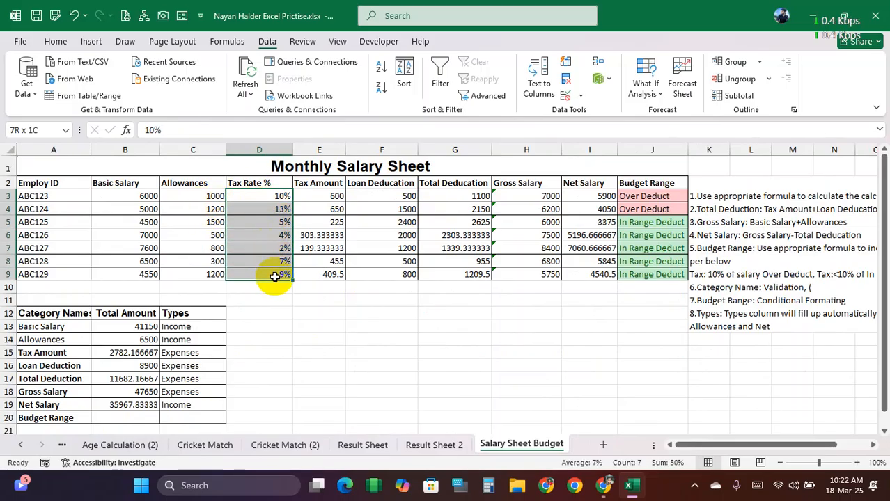
left_click(326, 197)
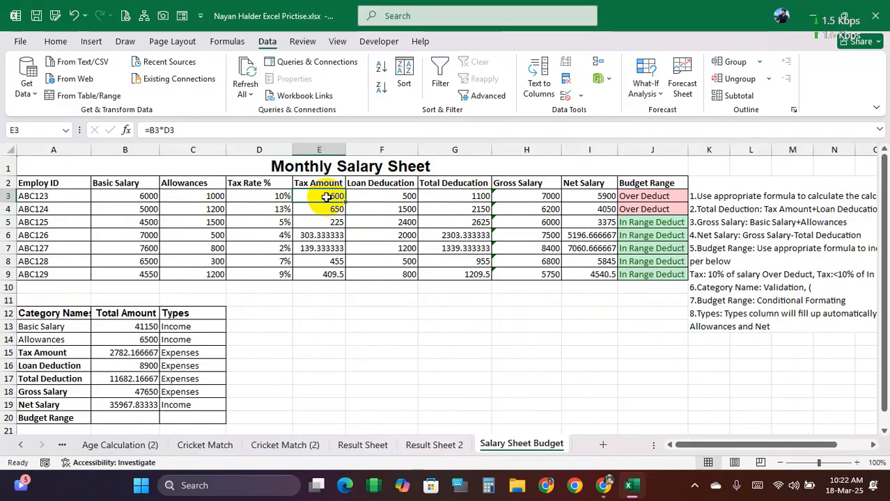
Review the Loan Deduction values in F3:F9 and how the Total Deduction formulas in G3:G9 combine them with Tax Amount.
left_click_drag(382, 195, 382, 234)
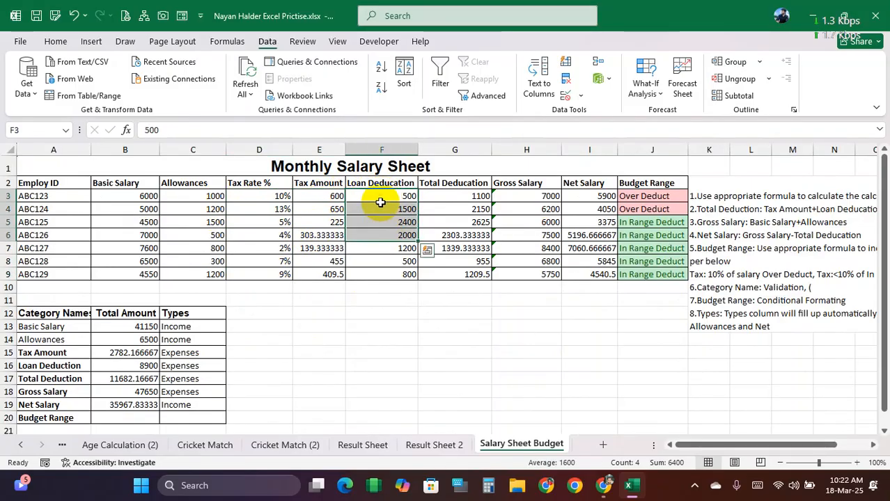
left_click(385, 194)
left_click_drag(385, 194, 390, 275)
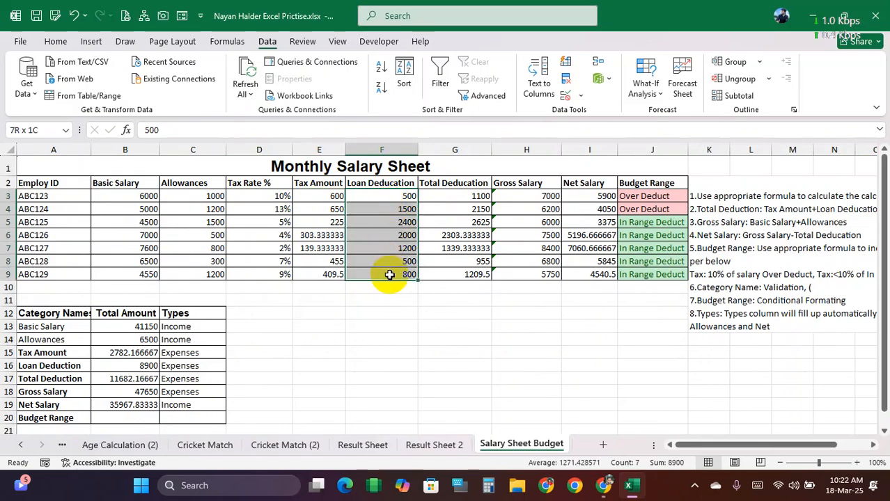
left_click(460, 196)
left_click_drag(313, 188, 325, 276)
left_click_drag(373, 192, 354, 259)
left_click_drag(319, 196, 467, 276)
left_click(474, 197)
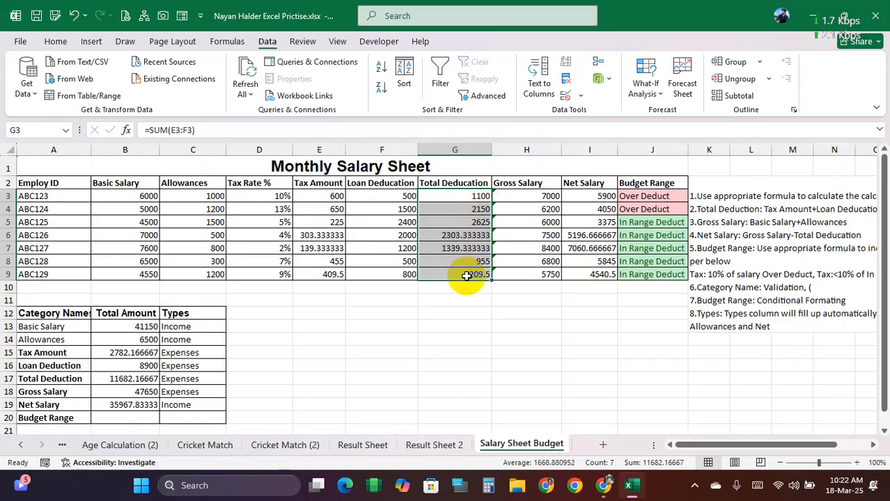
Compare the tax rates in D3:D9 and the basic salary in B3 with the Total Deduction formulas in G3:G9.
left_click(269, 196)
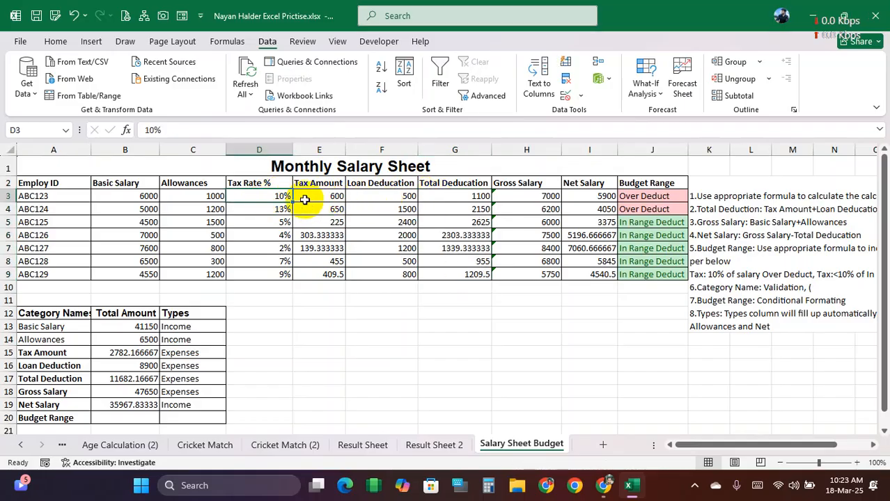
left_click_drag(269, 195, 268, 222)
left_click_drag(267, 273, 269, 274)
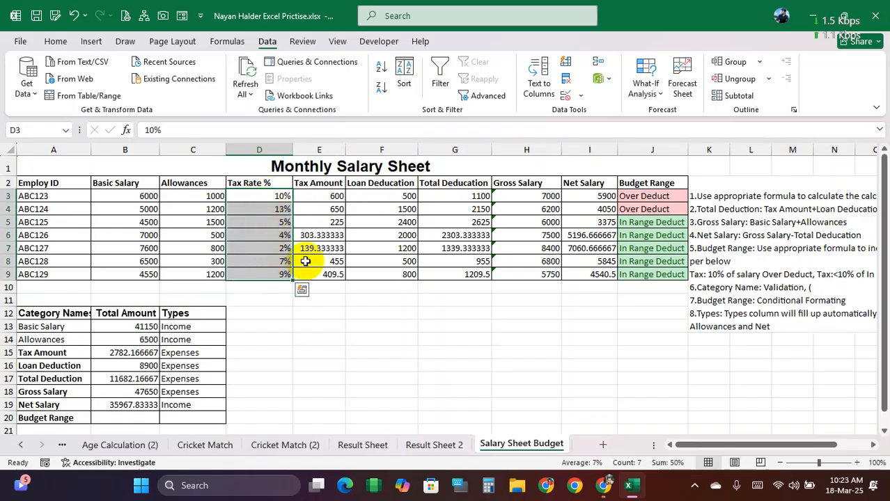
left_click(464, 196)
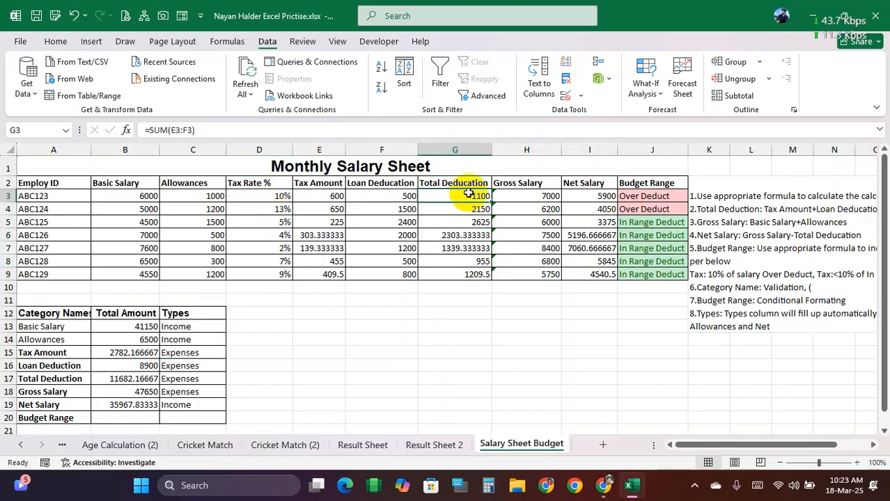
left_click(145, 199)
left_click(456, 195)
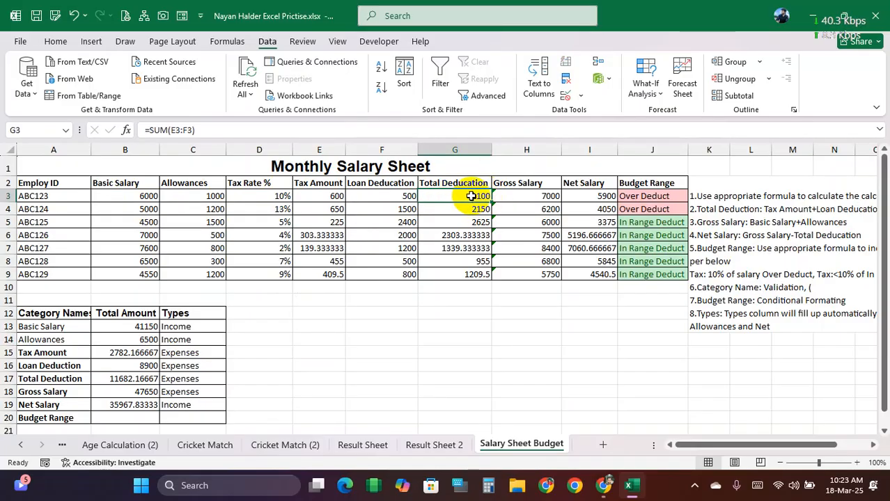
left_click_drag(469, 195, 463, 275)
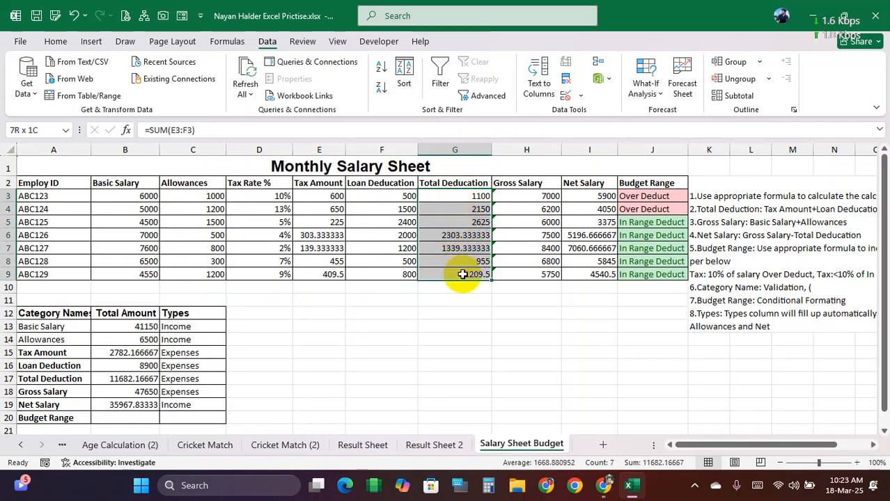
left_click(456, 198)
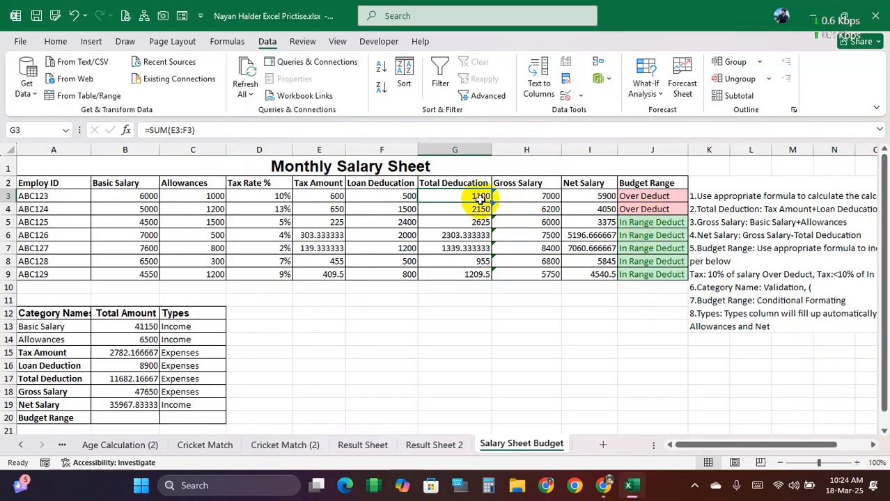
left_click(132, 197)
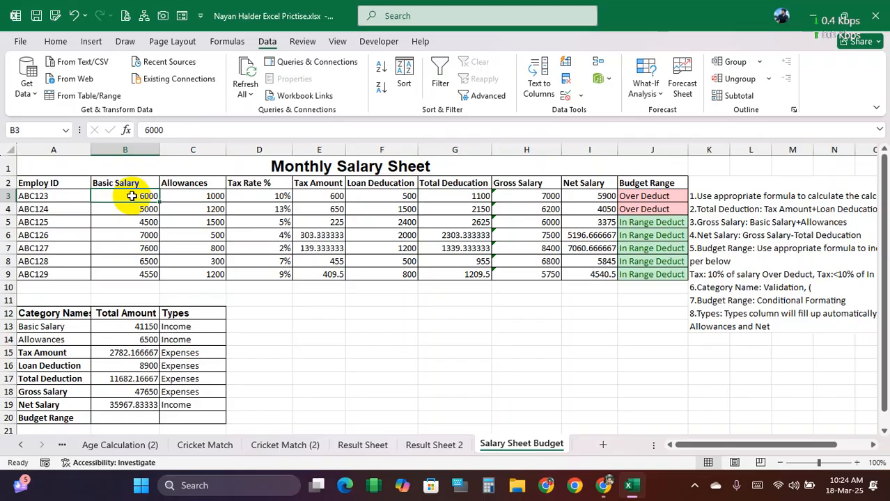
left_click_drag(455, 196, 457, 274)
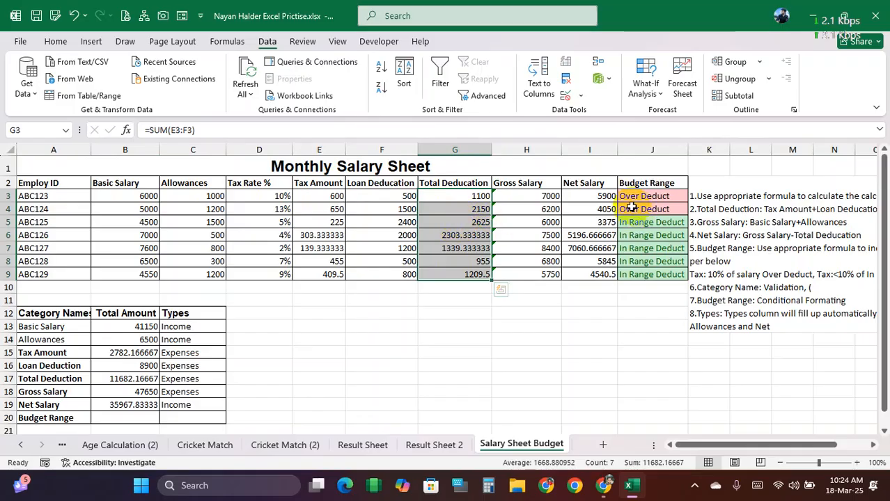
Clear the Budget Range cells J3:J9 and enter =IF(G3>=B3*10%,"Over Deduction","In Range Deduction") in J3.
left_click_drag(637, 196, 647, 272)
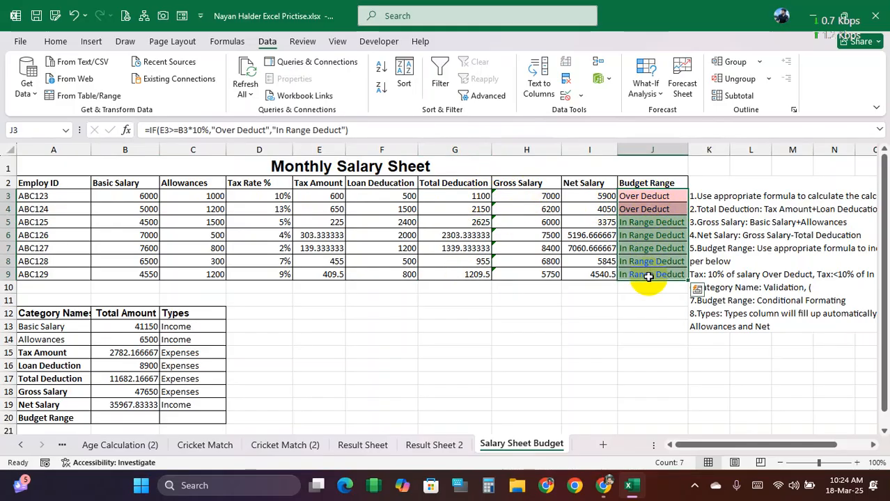
key("Delete")
left_click(640, 197)
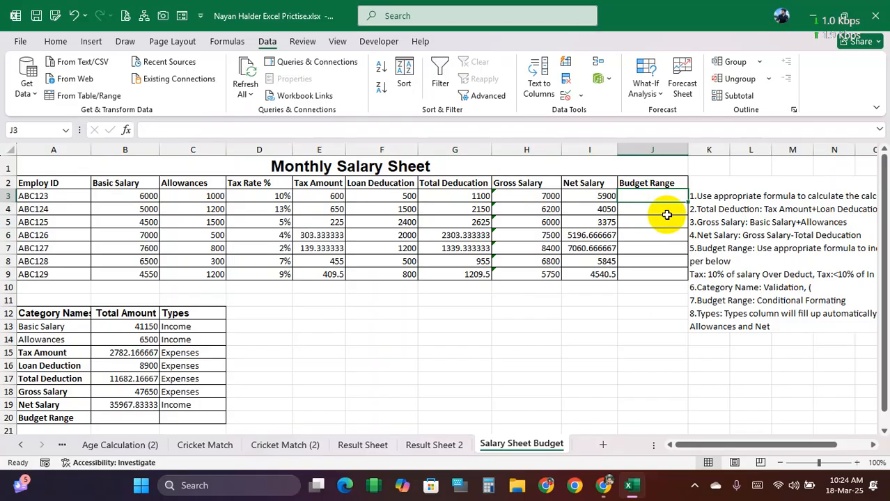
type("=if(")
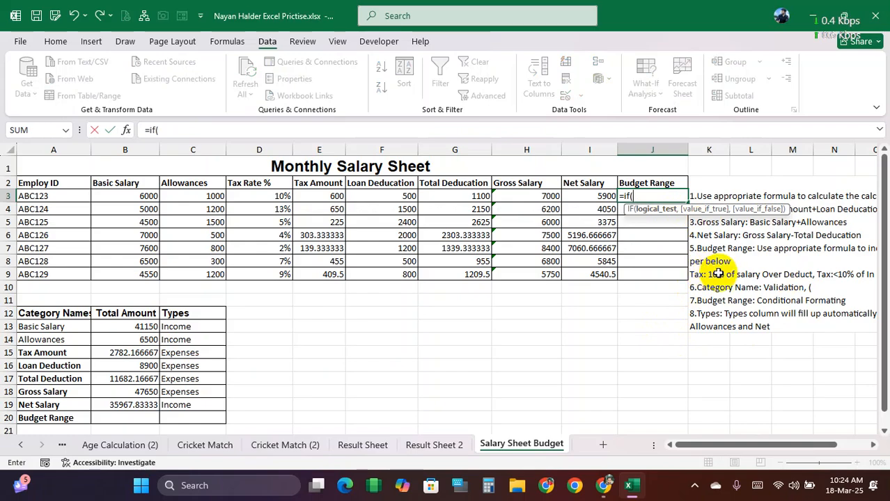
left_click(463, 198)
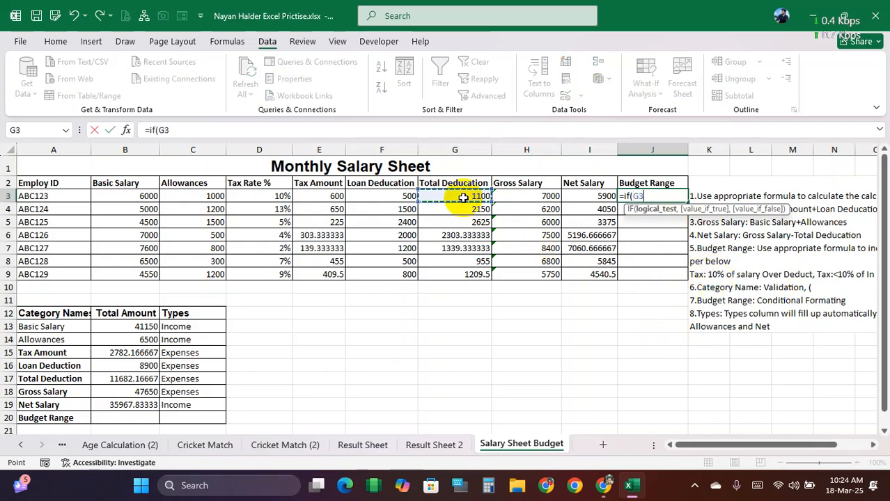
type(">=")
left_click(142, 196)
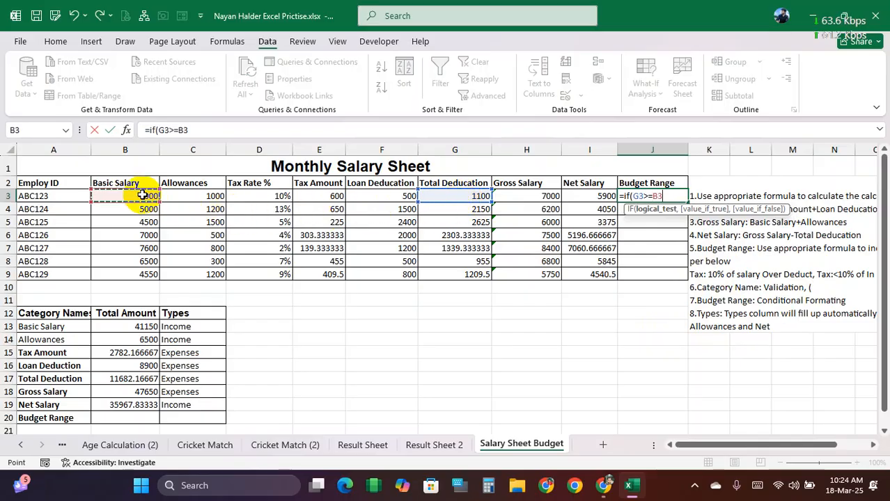
type("*")
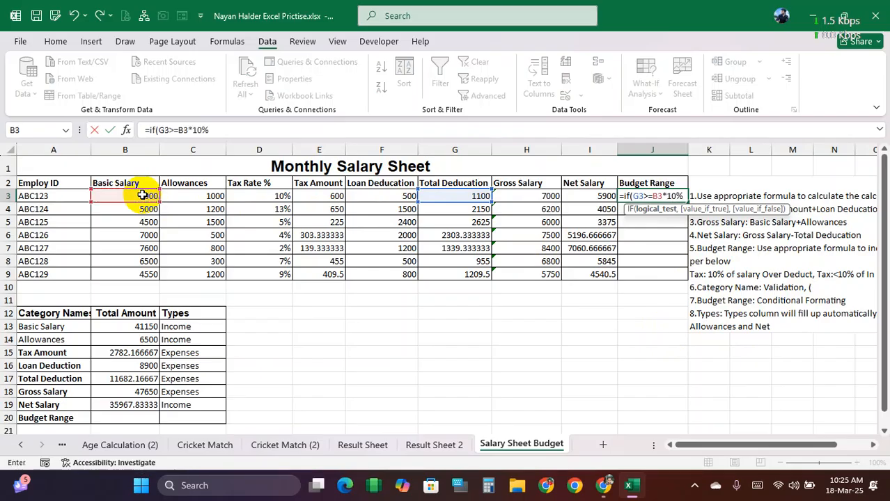
type("10%,\"Over")
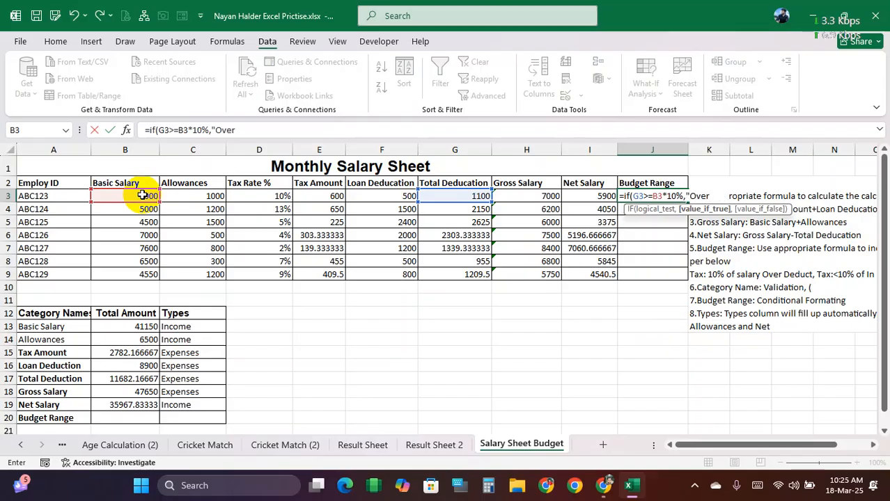
type(" Deduction\",\"In Range Deduc")
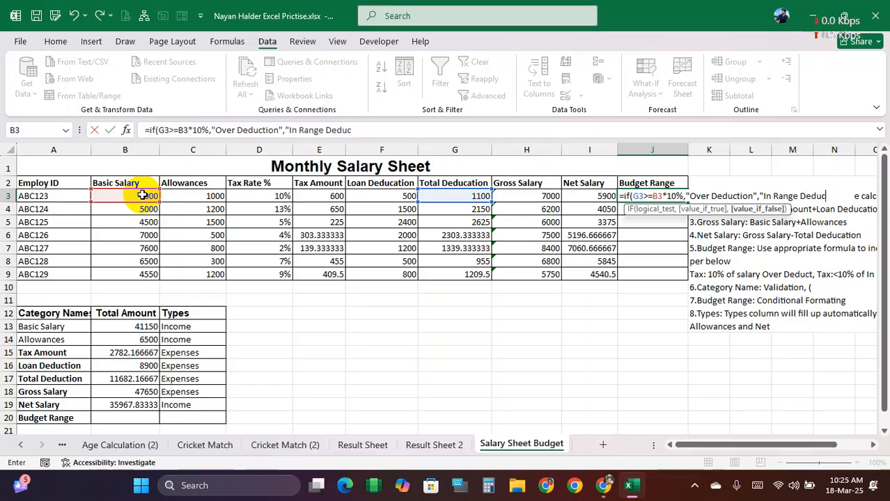
type("n\")")
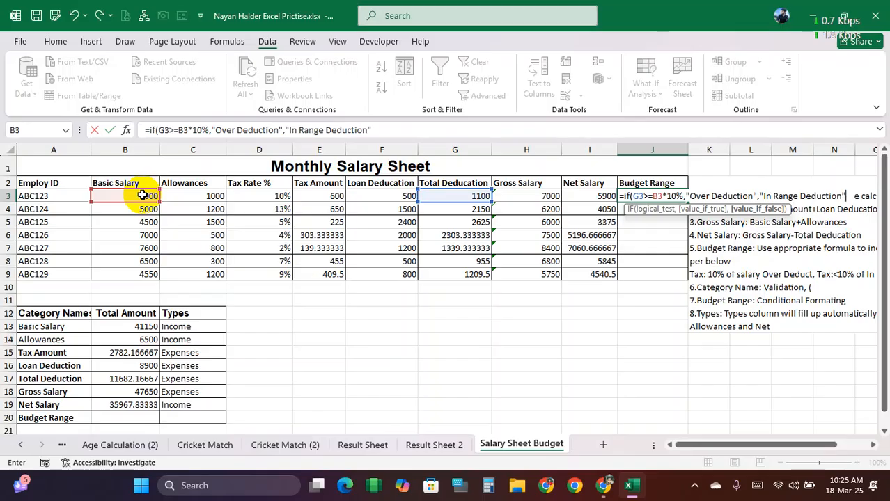
key("Return")
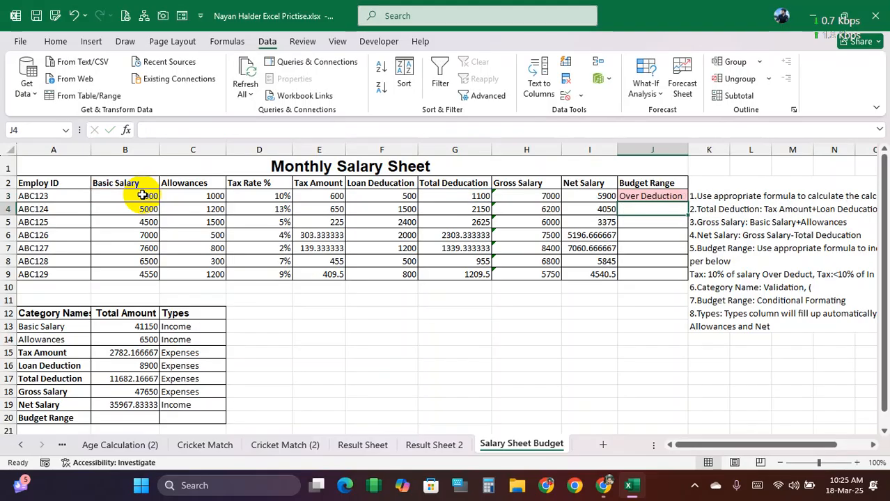
Fill the Budget Range formula from J3 down through J9 only.
left_click(658, 197)
double_click(688, 201)
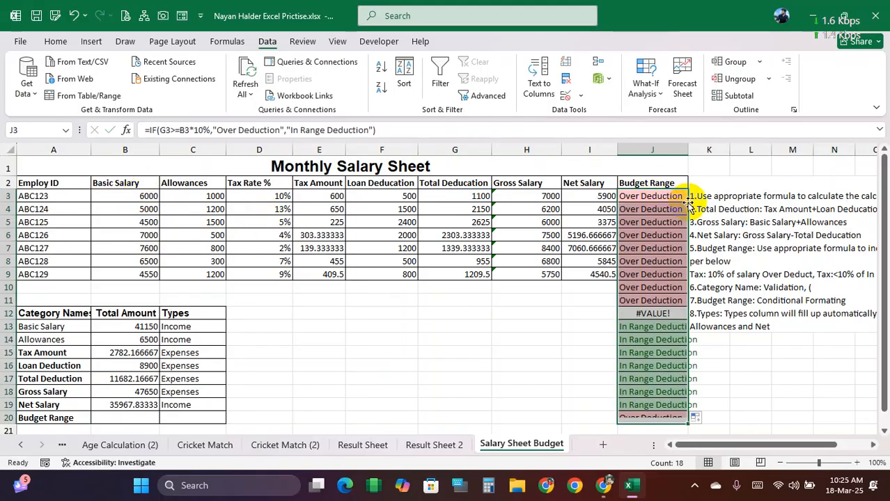
key("ctrl+z")
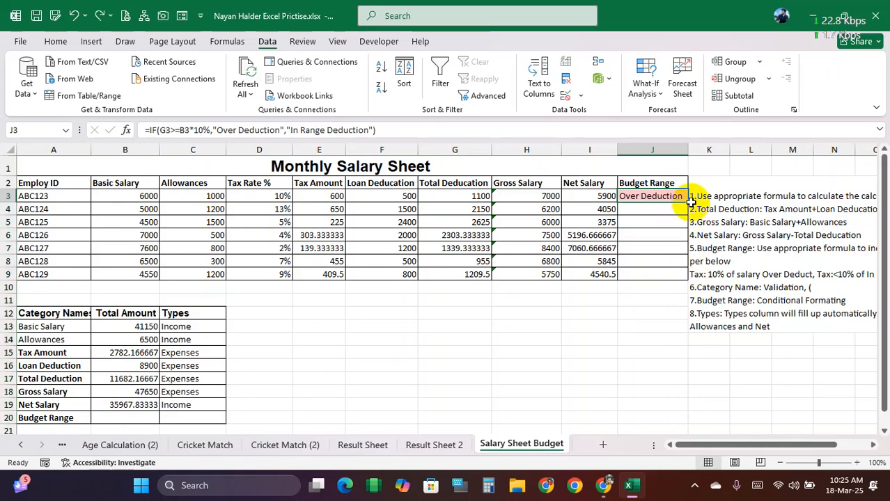
left_click_drag(688, 202, 685, 277)
left_click(563, 327)
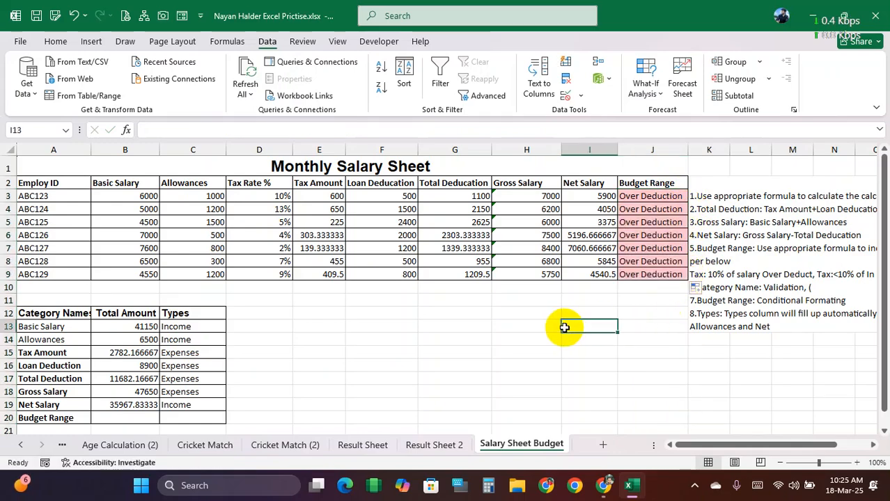
Set the Loan Deduction in F3 to 0 to test the Budget Range formula.
left_click(667, 207)
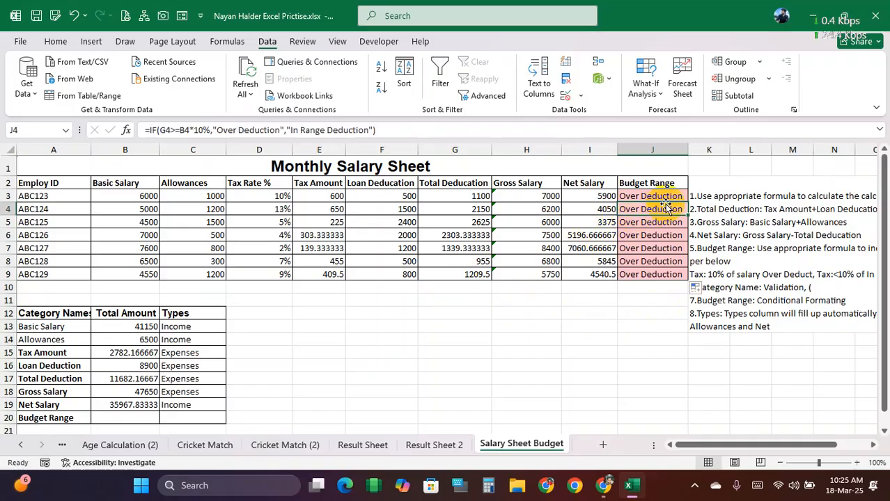
left_click(407, 198)
type("0")
key("Return")
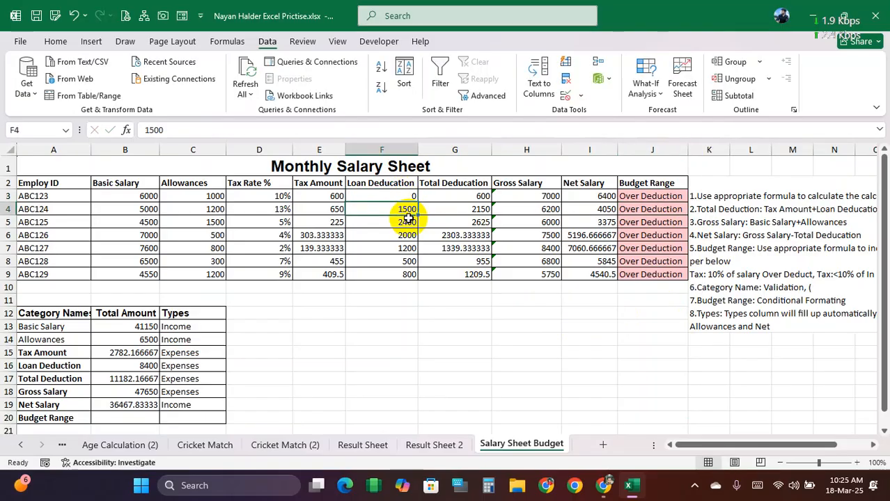
Set the Tax Rate in D3 to 5% and autofit the Budget Range column to its contents.
left_click(315, 196)
left_click(276, 195)
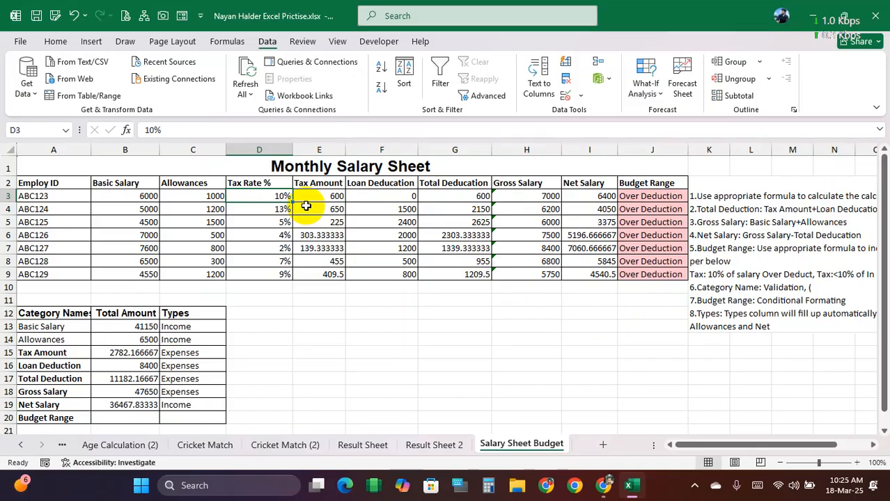
type("5")
left_click(382, 196)
left_click(646, 198)
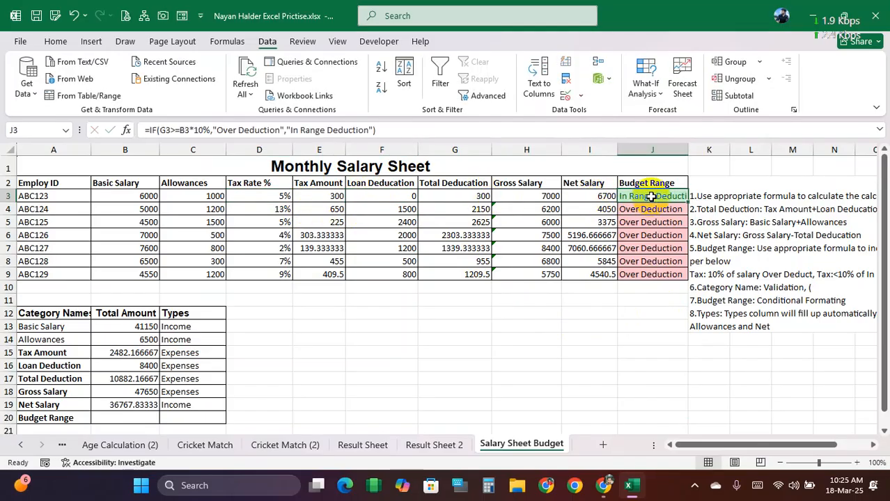
double_click(685, 148)
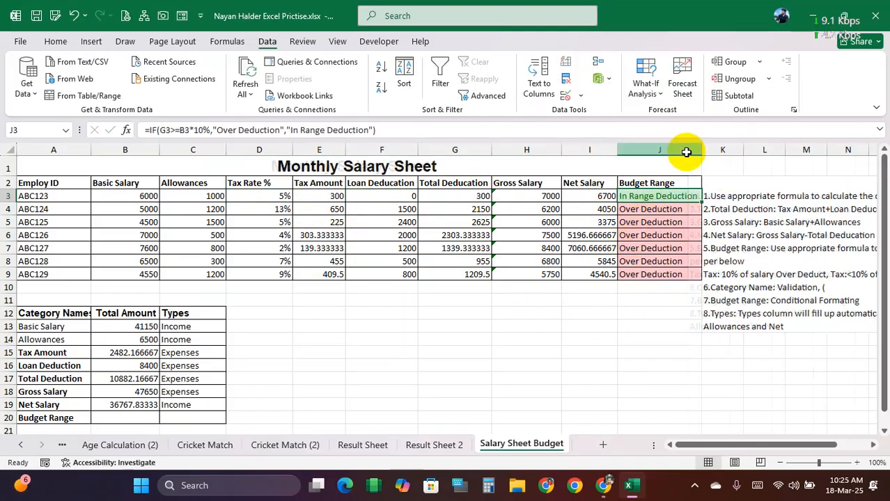
Review the Budget Range formulas and their conditional formatting in J3:J9.
left_click(660, 246)
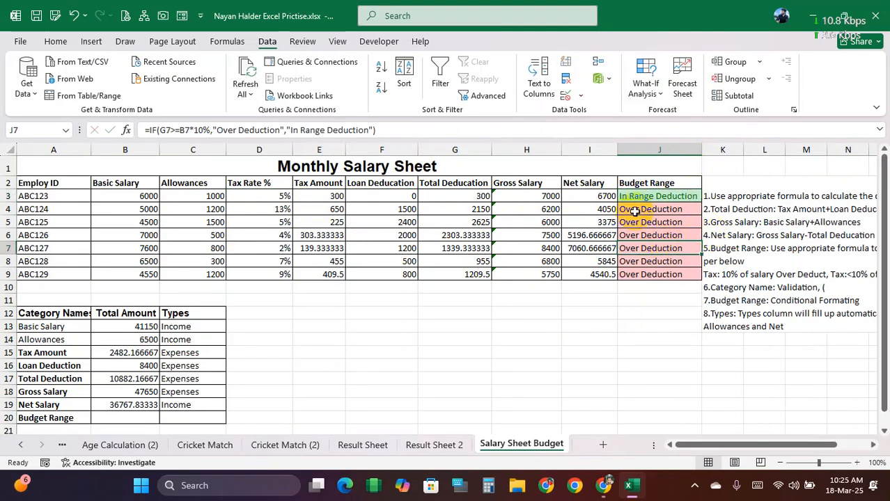
left_click(663, 193)
left_click_drag(663, 194, 647, 272)
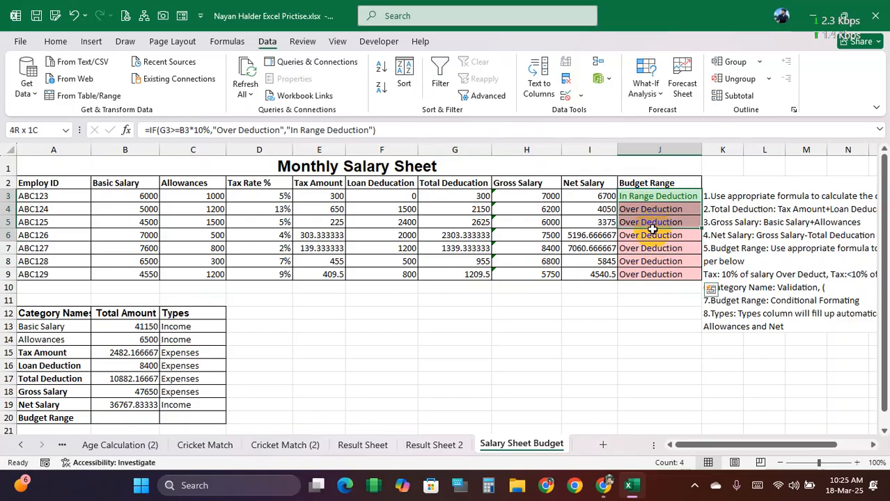
left_click(362, 169)
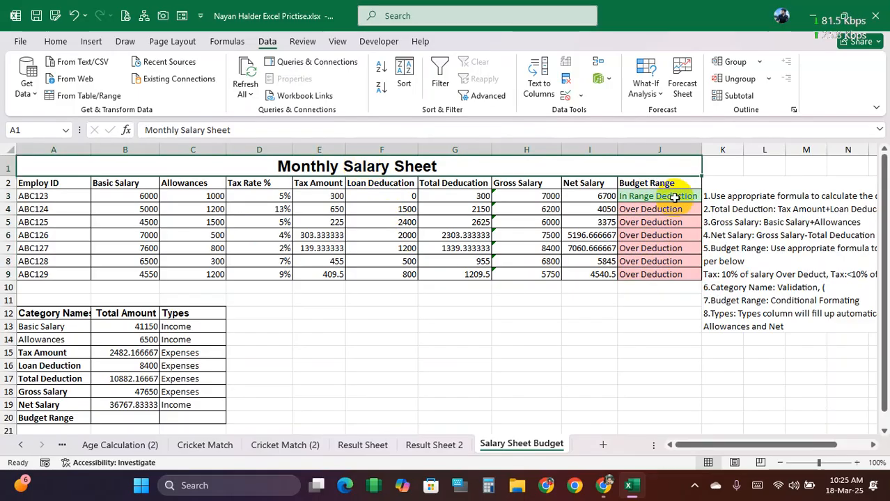
left_click_drag(657, 184, 649, 272)
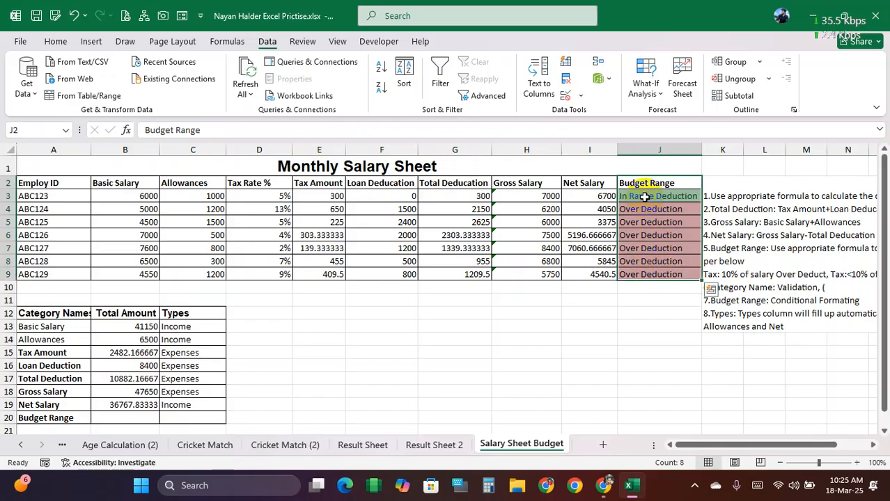
left_click_drag(646, 195, 645, 271)
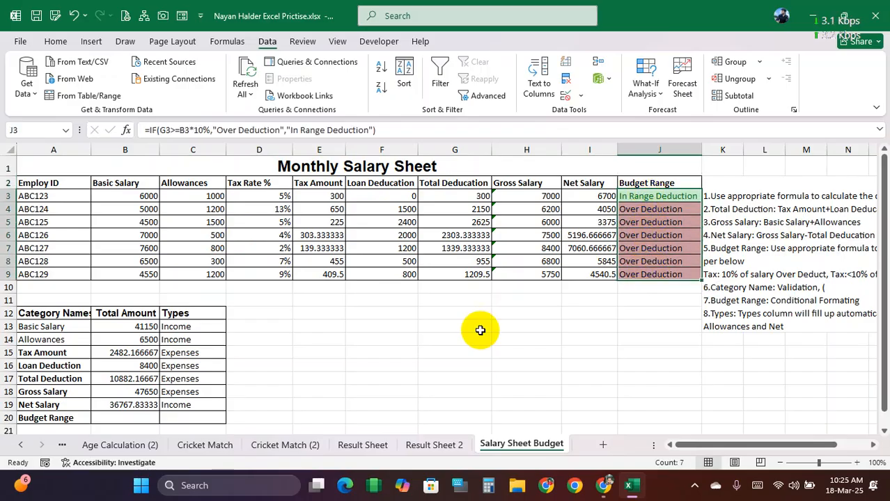
Review the Category Names entries in A13:A20 of the summary table.
left_click_drag(61, 332, 56, 417)
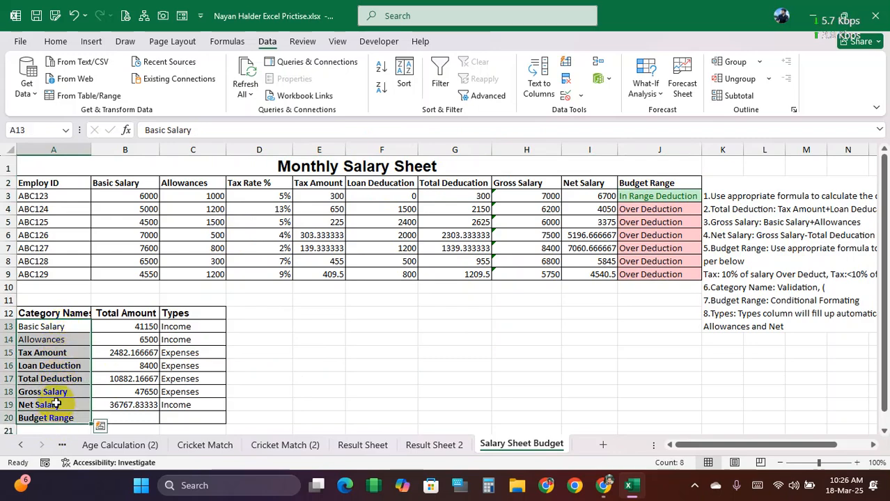
left_click_drag(53, 327, 57, 418)
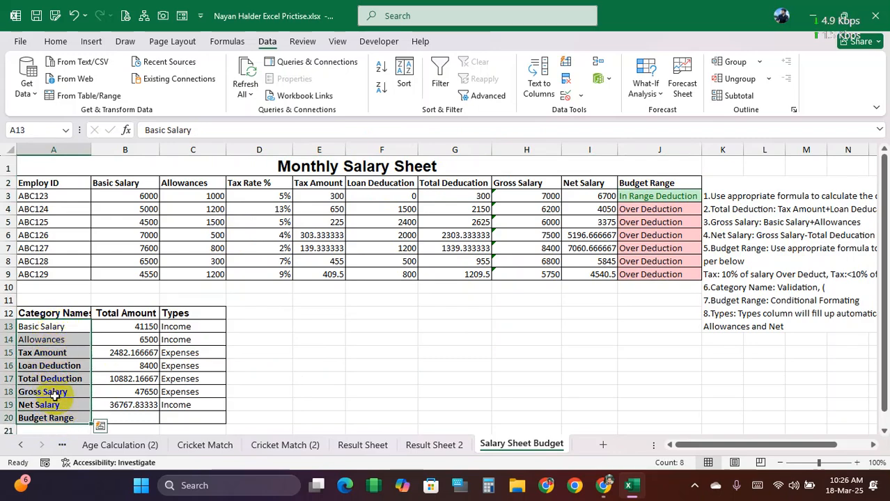
scroll(55, 355, "down", 1)
scroll(55, 356, "up", 1)
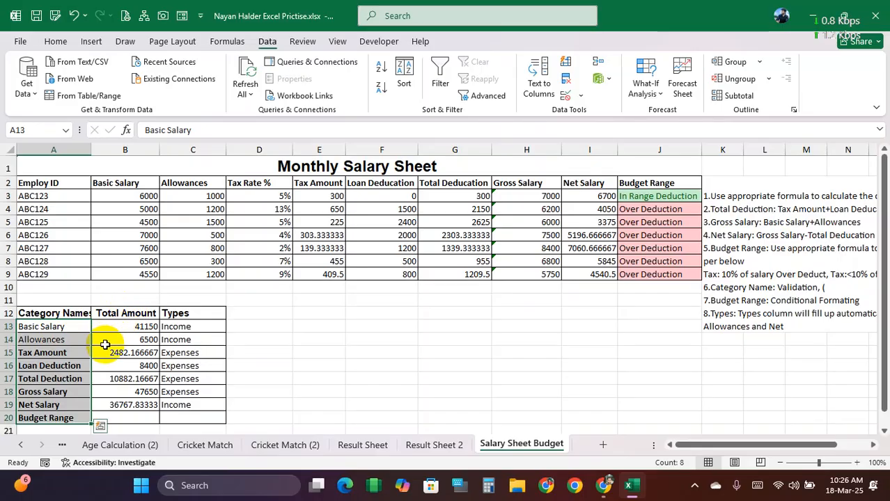
left_click(70, 325)
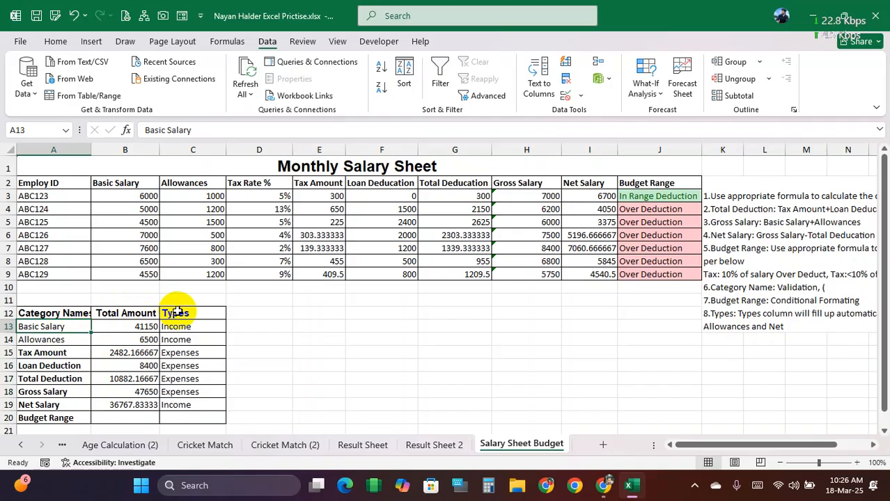
Open the Monthly Budget Tracker sheet.
left_click(21, 446)
left_click(22, 446)
left_click(22, 445)
left_click(21, 445)
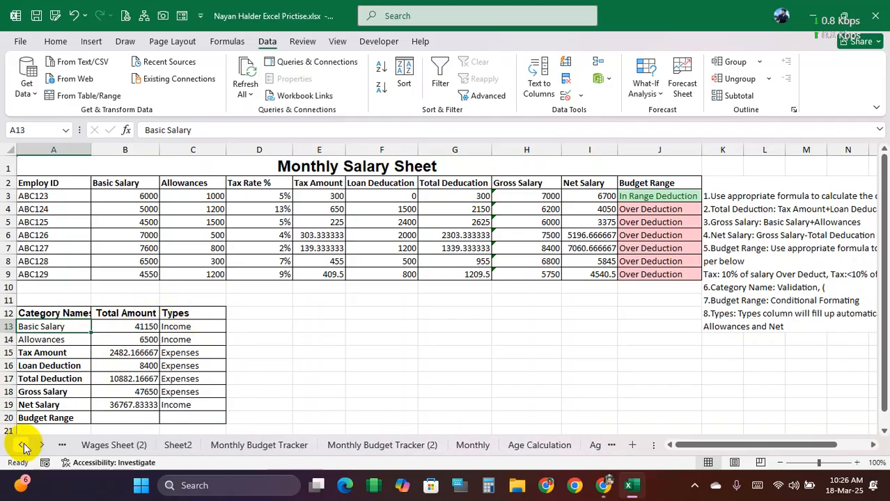
left_click(246, 442)
Copy the category values in B3:B11 to an empty area starting at cell T4.
left_click_drag(86, 205, 83, 306)
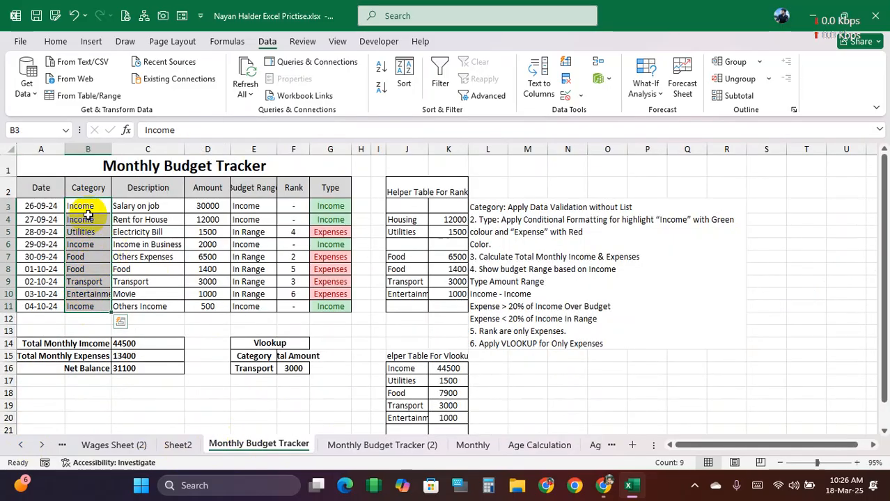
left_click_drag(93, 205, 92, 307)
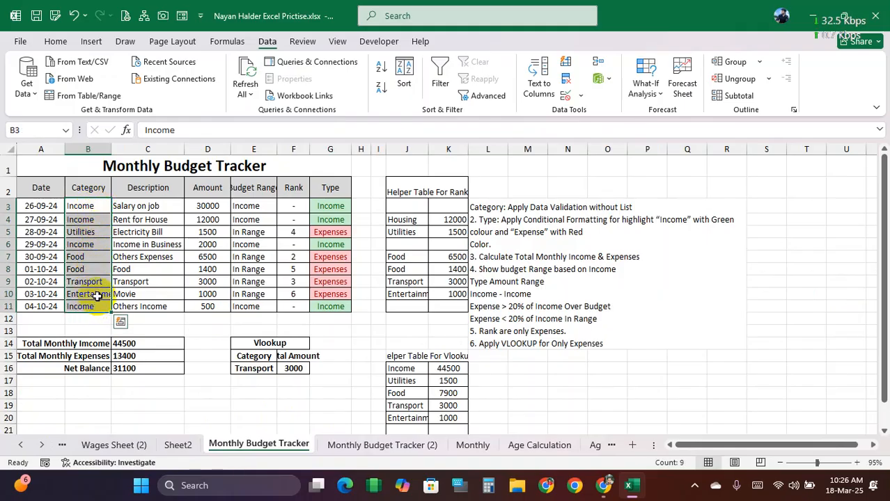
key("ctrl+c")
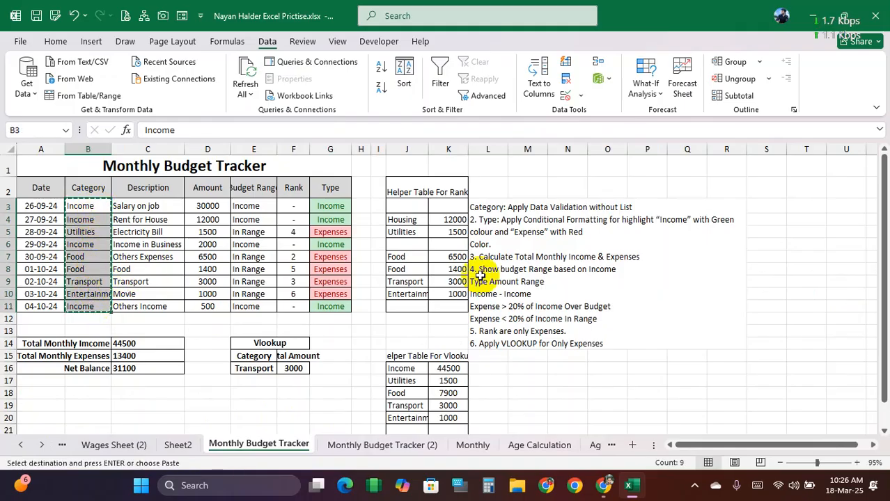
right_click(801, 220)
left_click(705, 186)
left_click(557, 235)
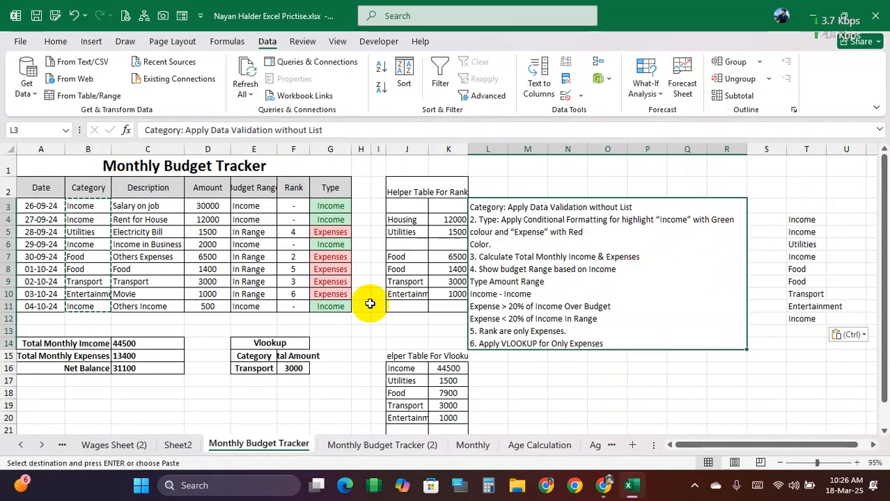
Clear the category entries in B3:B11.
left_click_drag(92, 209, 88, 305)
key("Delete")
left_click(139, 307)
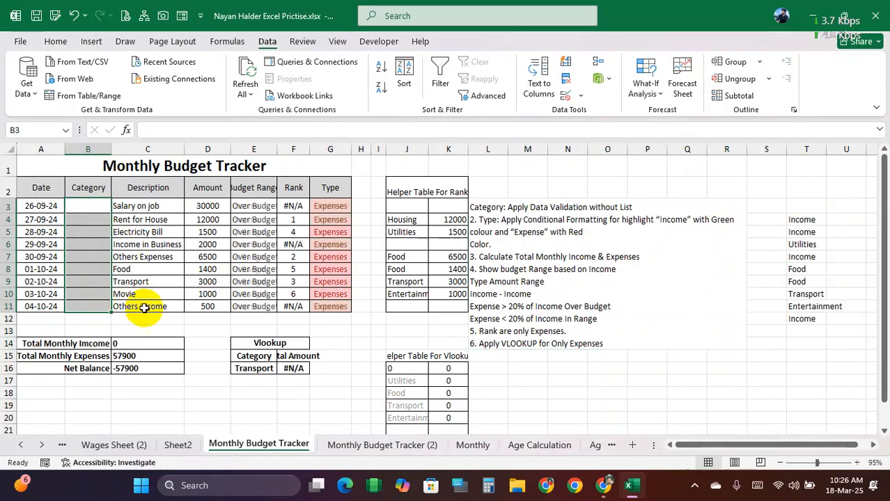
left_click_drag(89, 210, 81, 304)
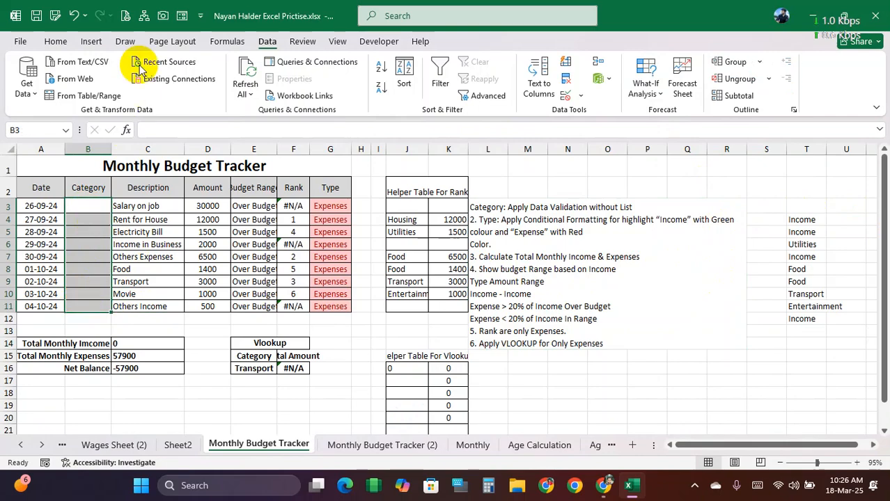
left_click(578, 95)
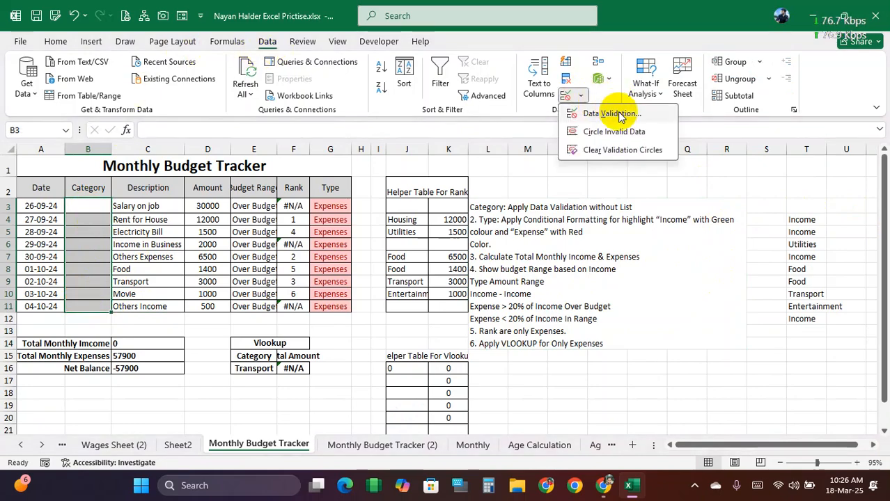
left_click(616, 112)
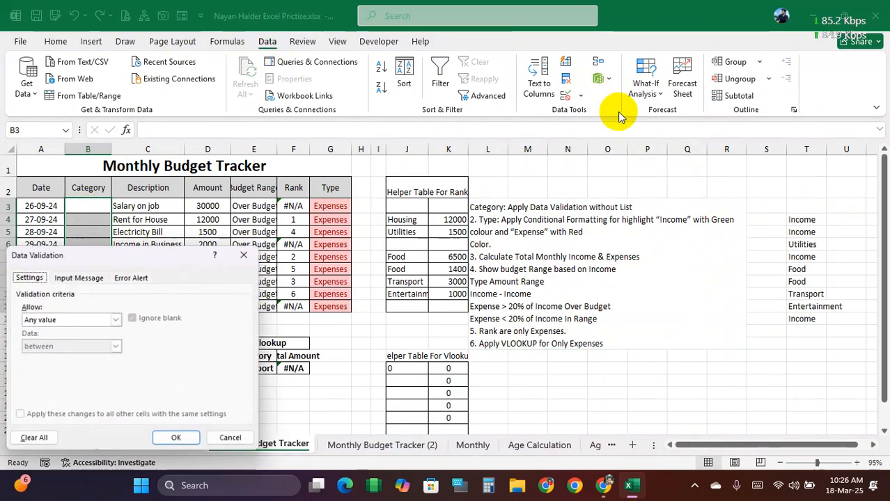
left_click(105, 320)
left_click(66, 390)
left_click_drag(143, 258, 389, 160)
left_click(325, 273)
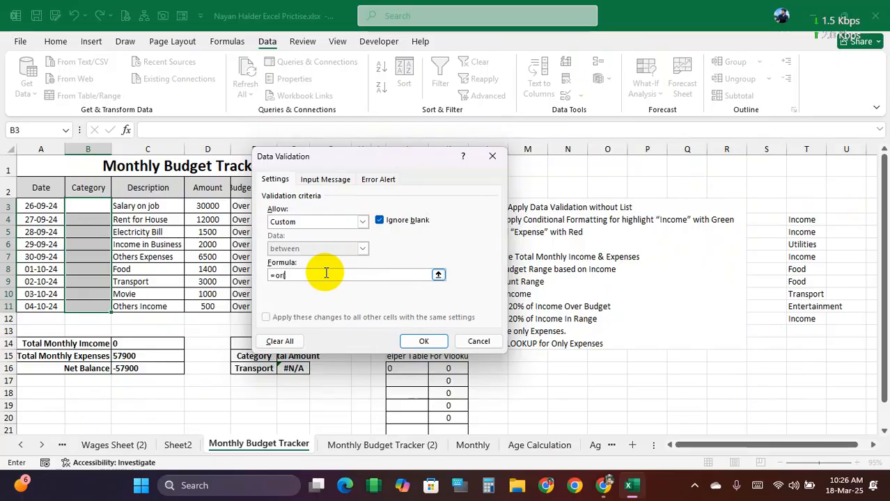
type("=or(")
left_click(94, 208)
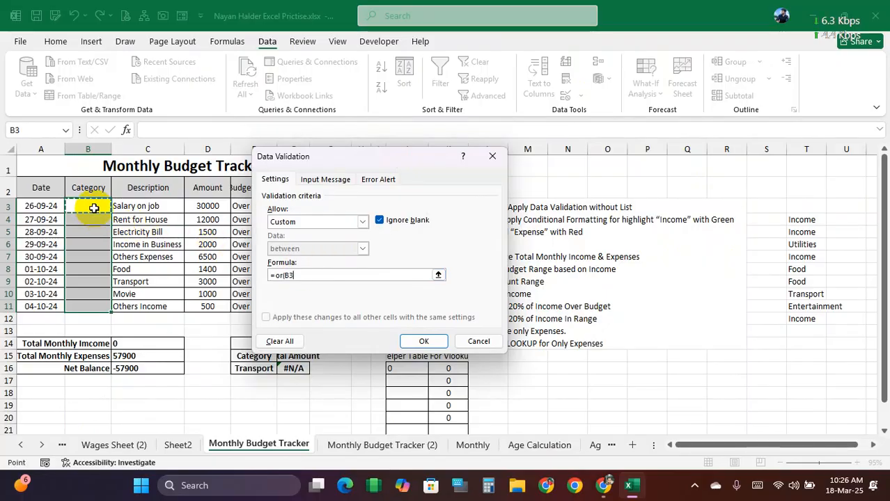
type("=\"Income")
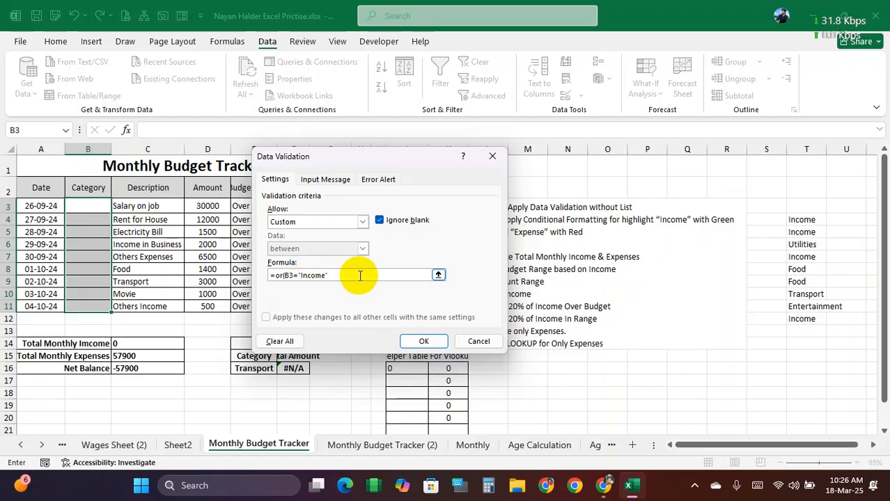
left_click(478, 342)
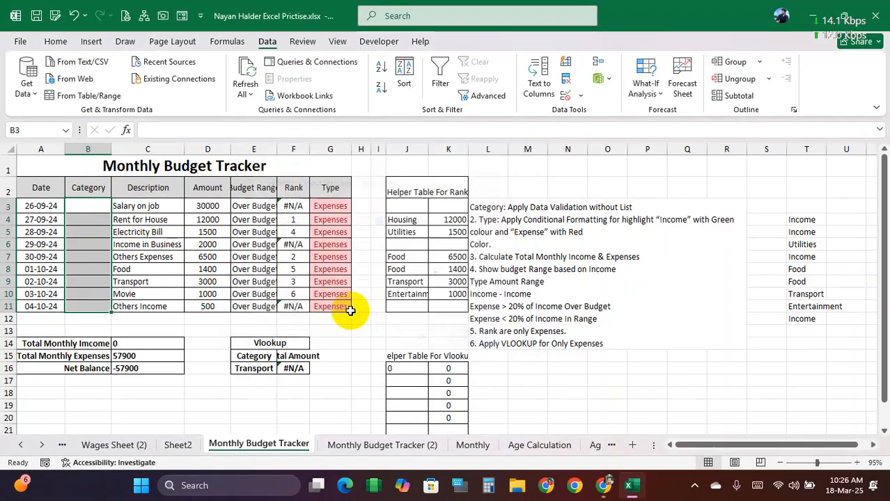
Copy the categories in T4:T12 back into B3:B11 and delete the copies in column T.
left_click(91, 207)
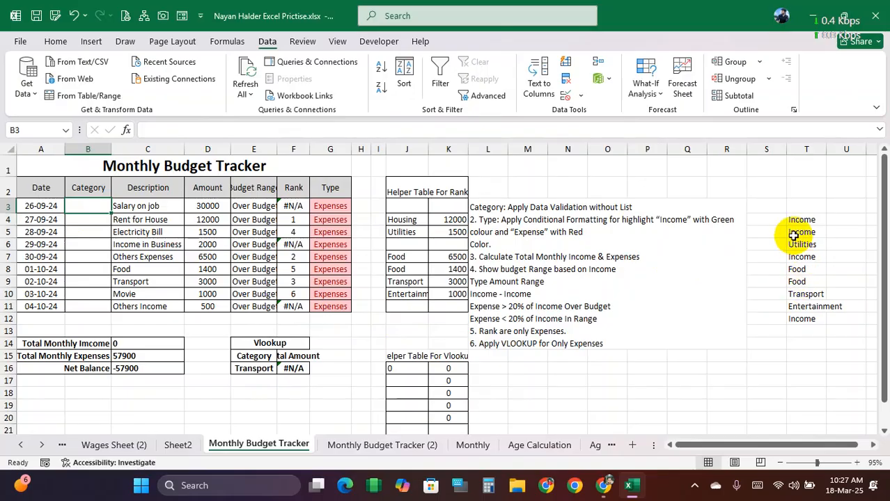
left_click_drag(801, 220, 799, 319)
key("ctrl+c")
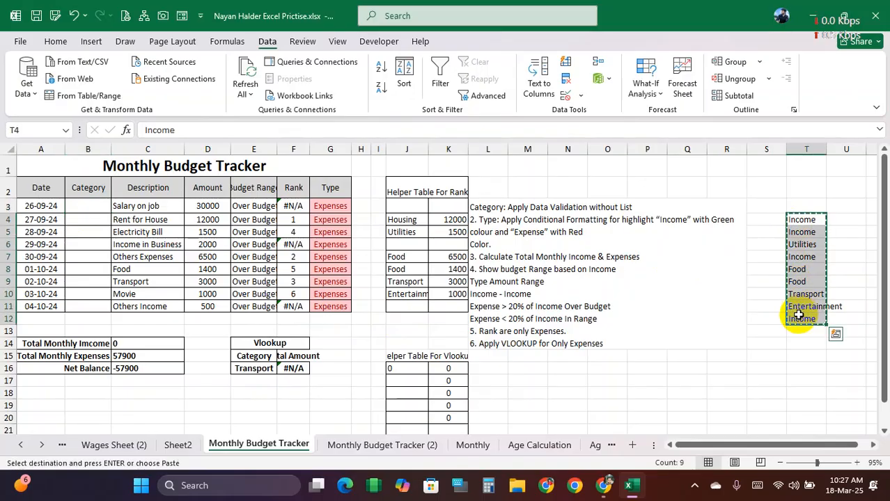
left_click(96, 209)
right_click(96, 208)
left_click(153, 195)
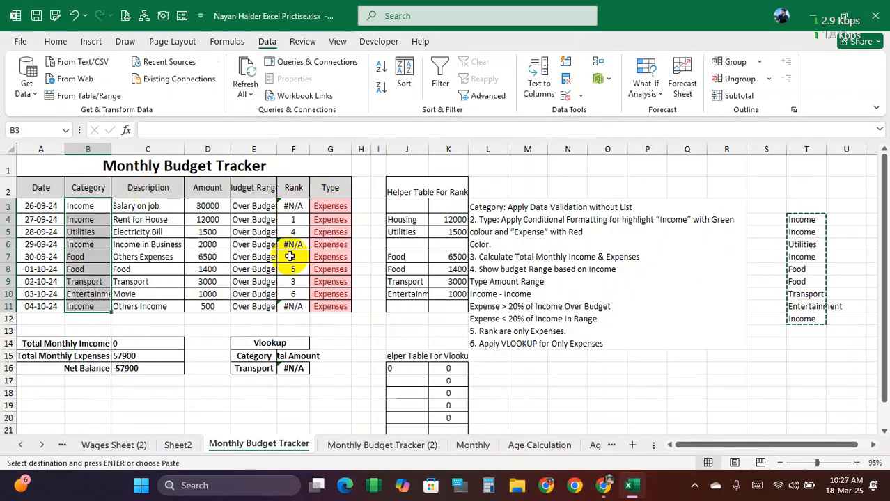
left_click_drag(796, 220, 797, 319)
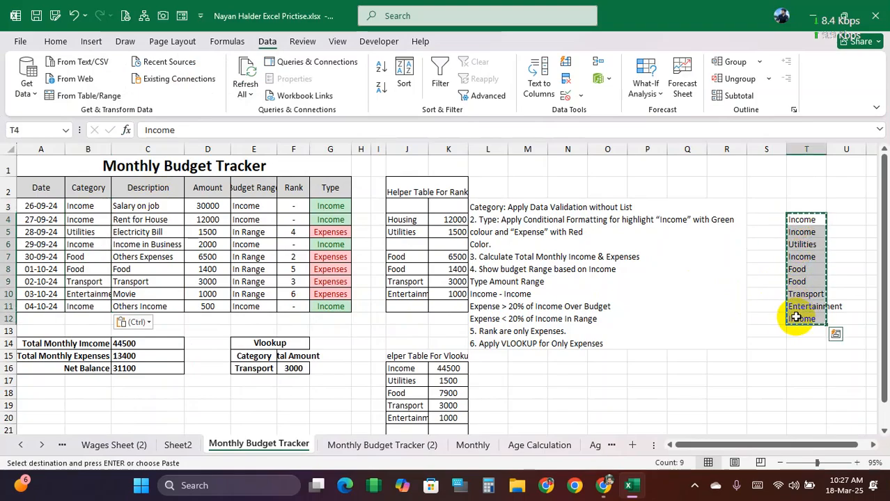
key("Delete")
Start a data validation rule for cell N15 with Custom as the allowed criterion.
left_click(575, 358)
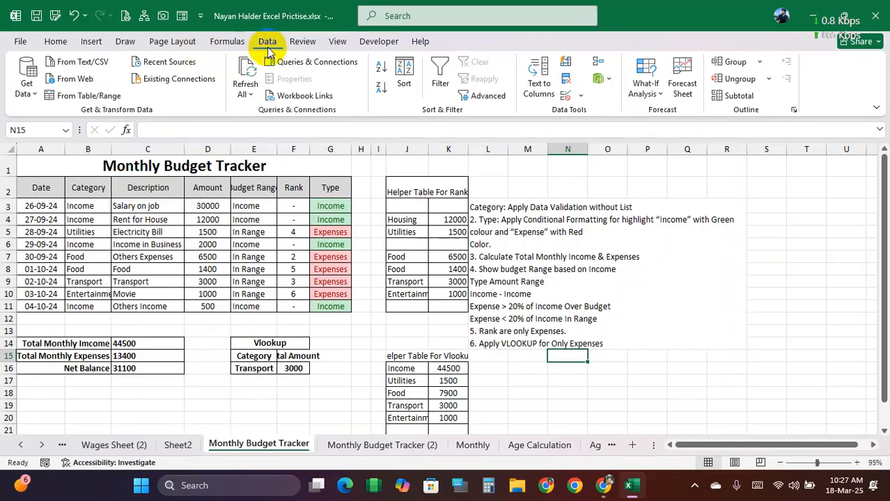
left_click(581, 100)
left_click(599, 111)
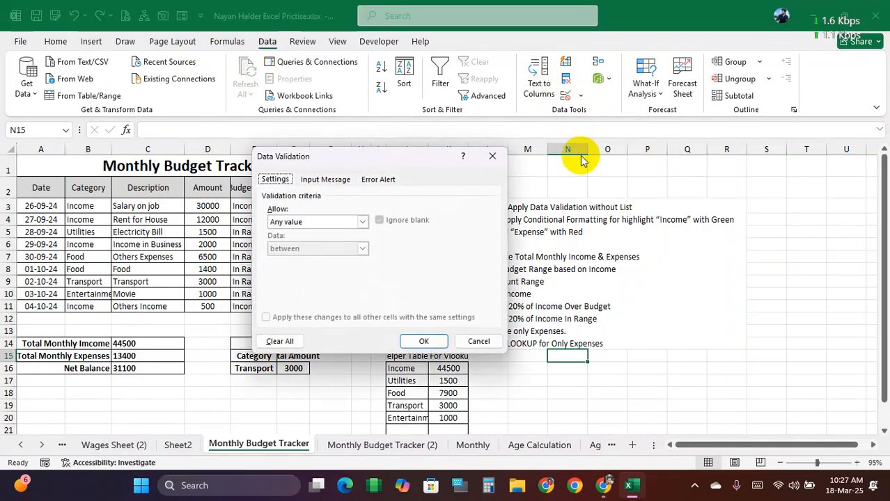
left_click(357, 222)
left_click(304, 301)
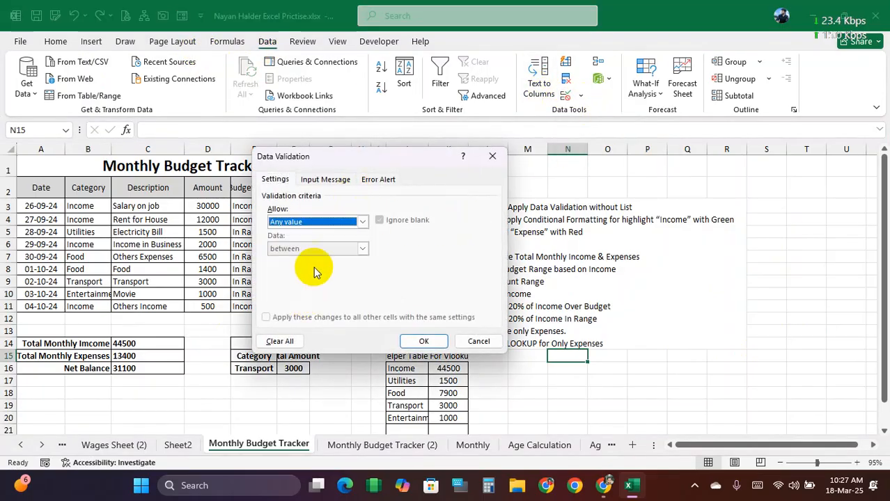
left_click(333, 227)
left_click(310, 300)
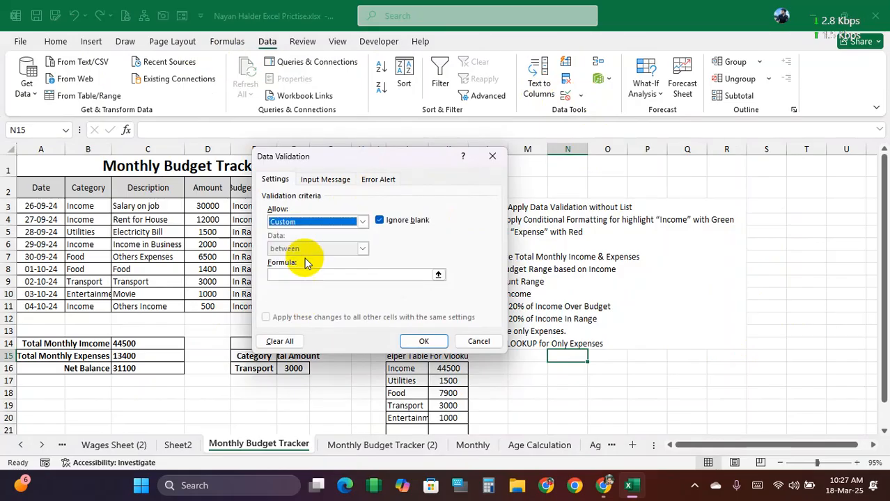
Apply the validation formula =or(B3="Income",B3="Utilities",B3="Food",B3="Transport",B3="Entertainment").
left_click_drag(334, 160, 204, 145)
left_click(222, 256)
type("=")
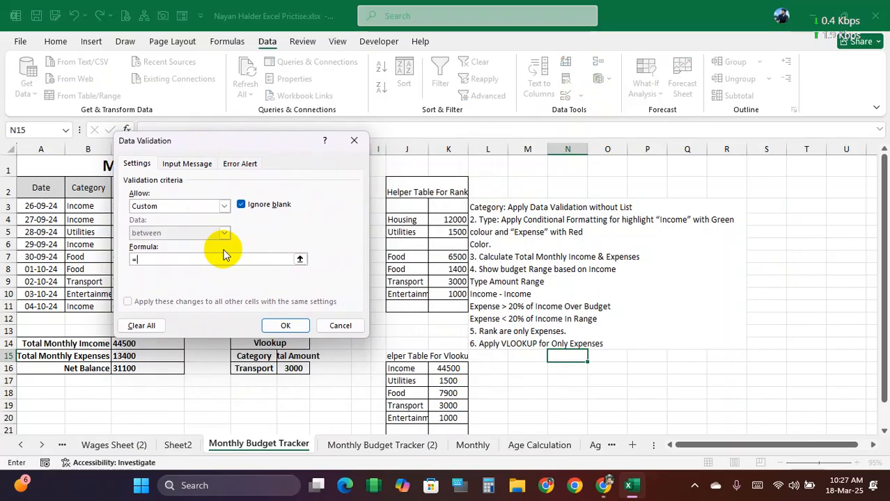
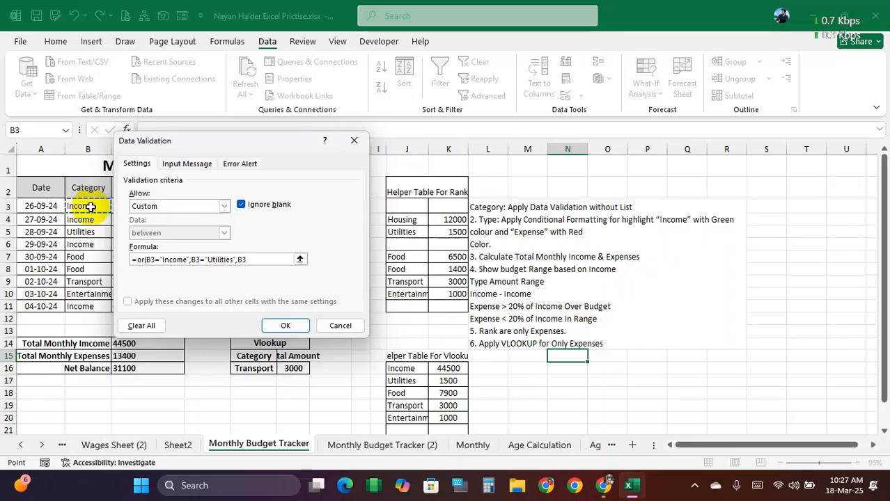
type("Food\",")
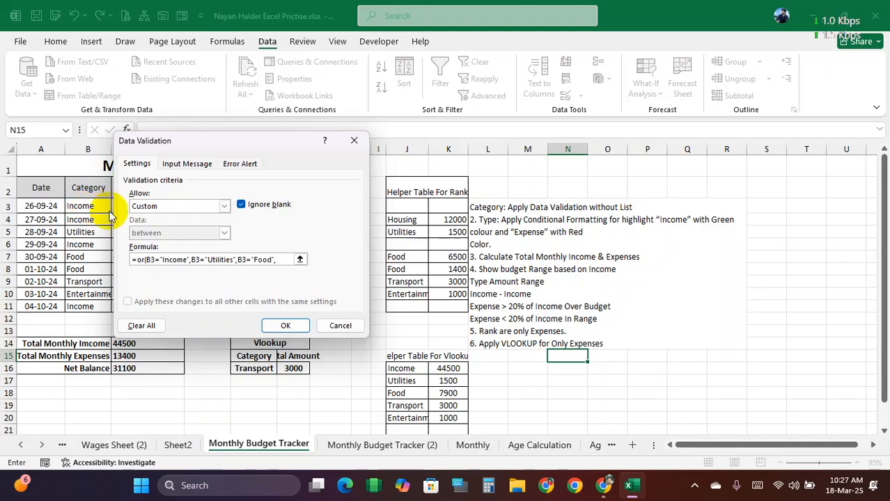
left_click(89, 206)
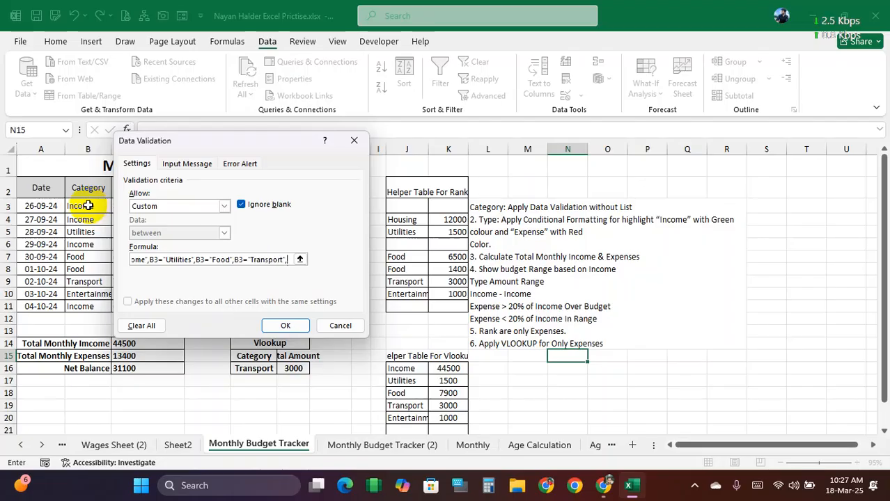
left_click(88, 205)
type("=\"Enter")
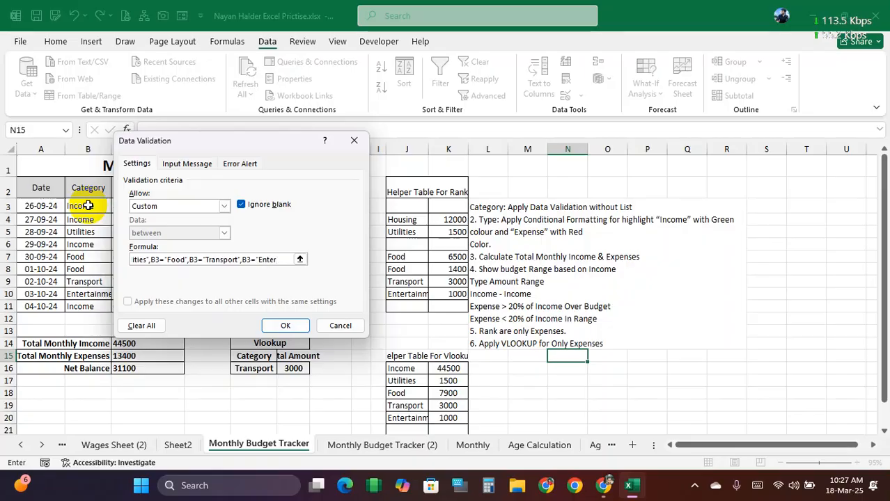
type("tainment")
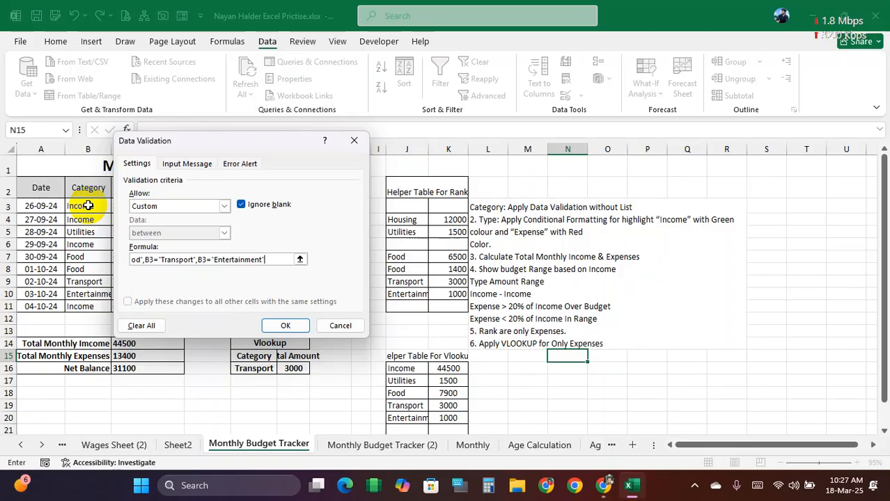
key("Return")
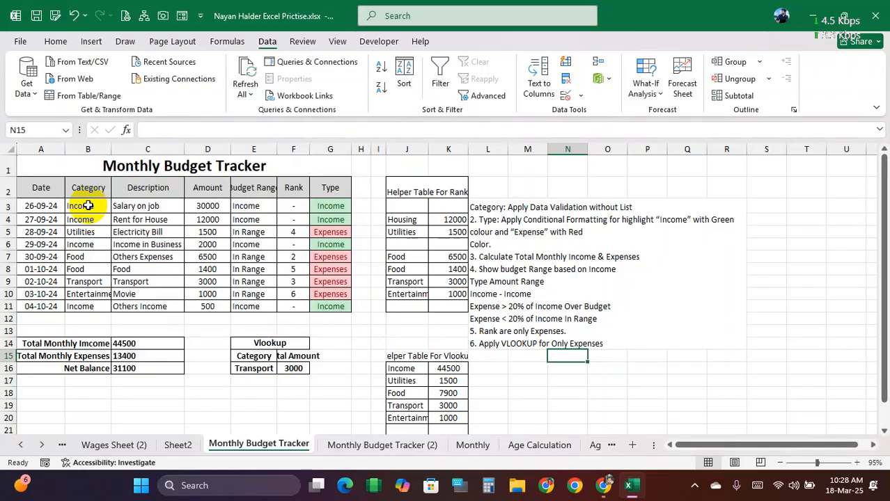
Test the category validation by entering rtyt in cell B3, and undo the entry.
left_click(89, 209)
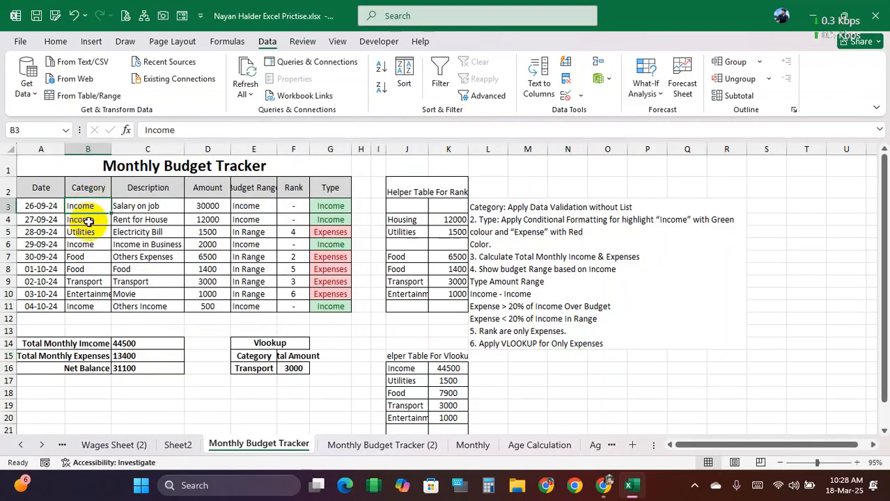
type("rtyt")
left_click(89, 243)
left_click(92, 209)
type("tryt")
left_click(89, 234)
left_click(95, 204)
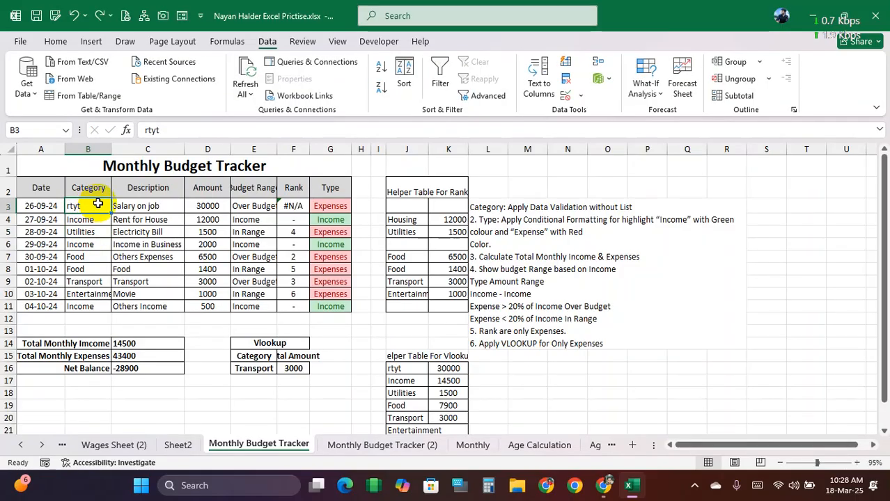
key("ctrl+z")
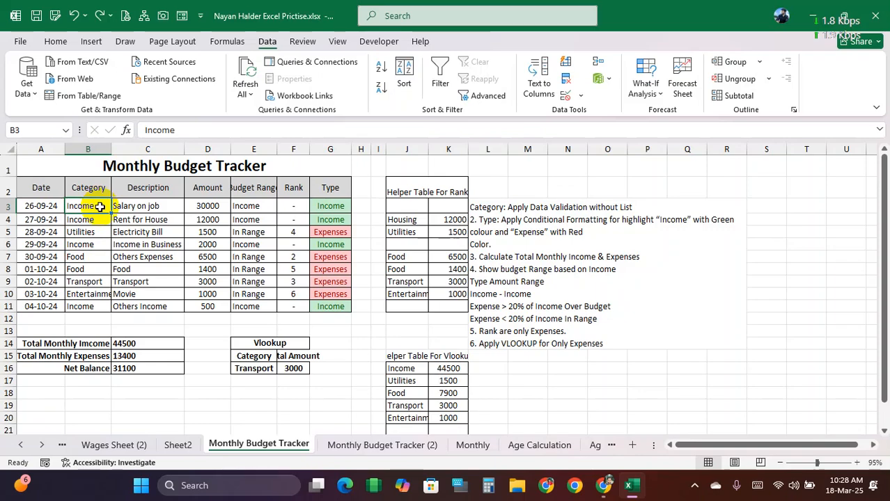
Check the data validation settings of the Category cells B3:B11, and of cell B3 alone, without changing them.
left_click_drag(97, 207, 93, 306)
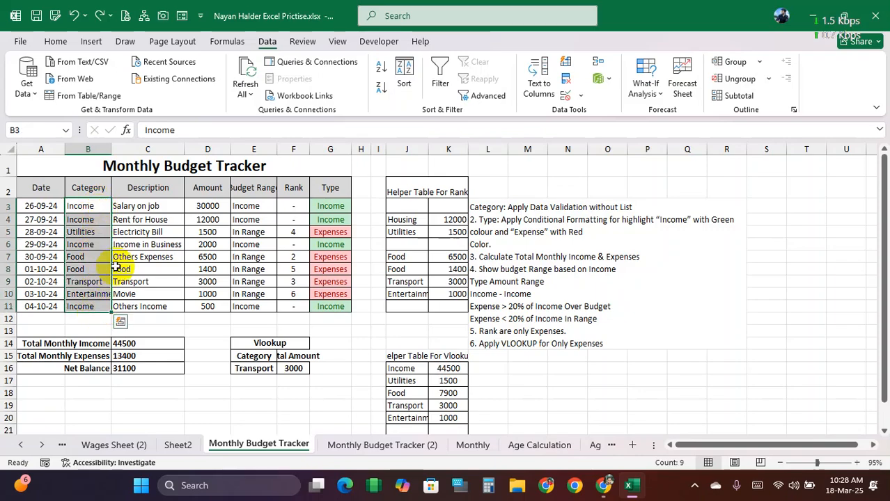
left_click(581, 96)
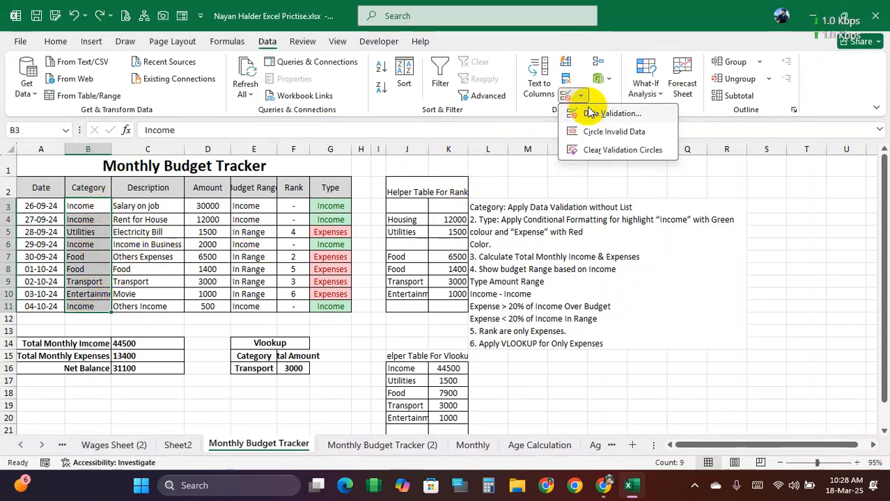
left_click(608, 122)
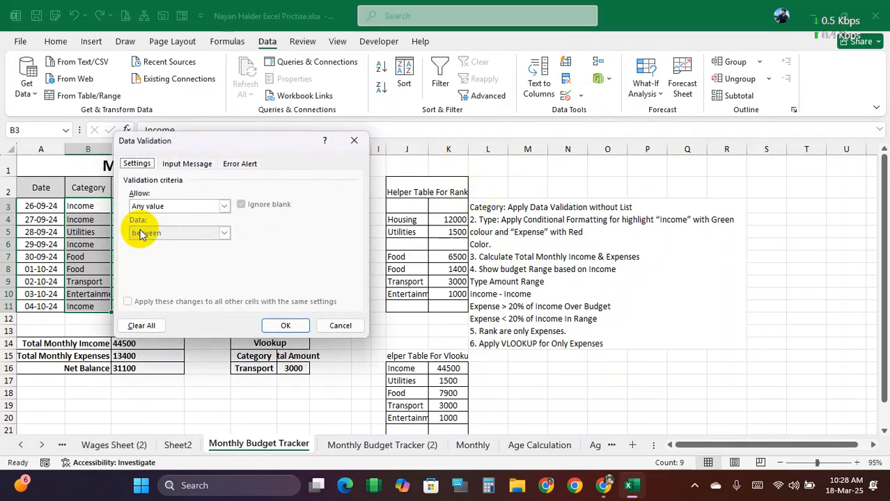
left_click(359, 325)
left_click(89, 206)
left_click(580, 98)
left_click(588, 113)
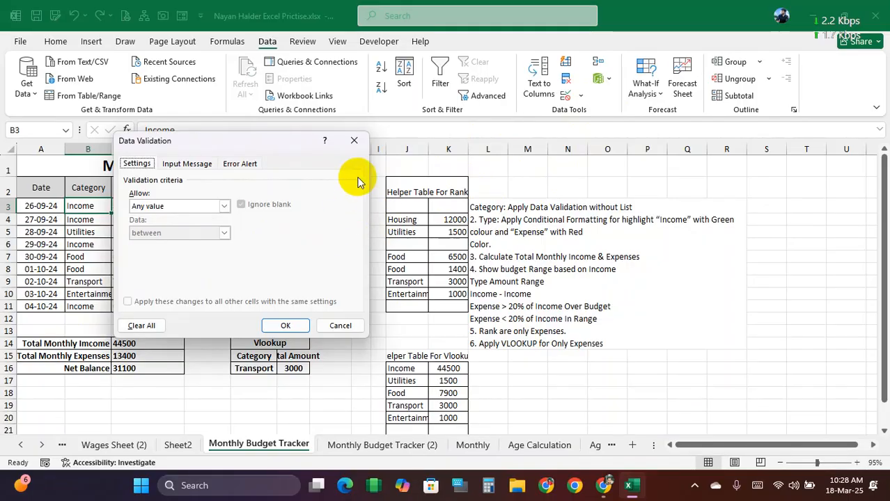
left_click(361, 141)
Check the data validation settings of the blank cells S4 and T4 beside the notes.
left_click(790, 234)
left_click(777, 224)
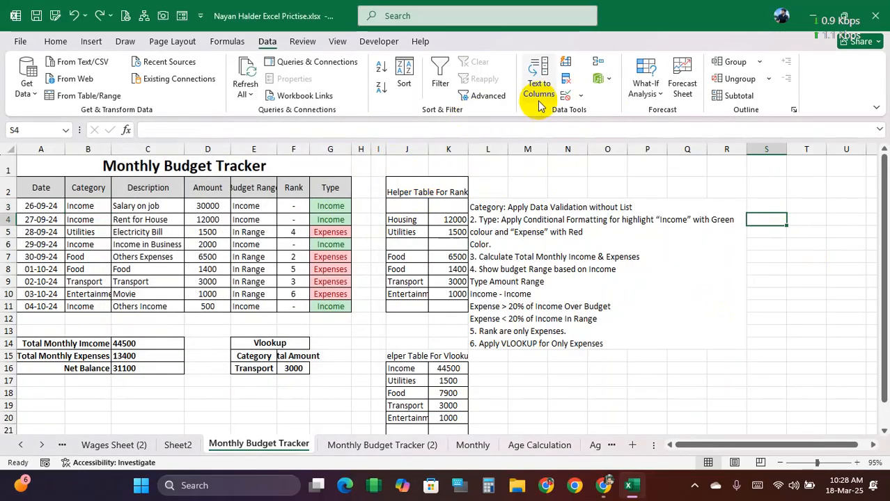
left_click(583, 105)
left_click(579, 114)
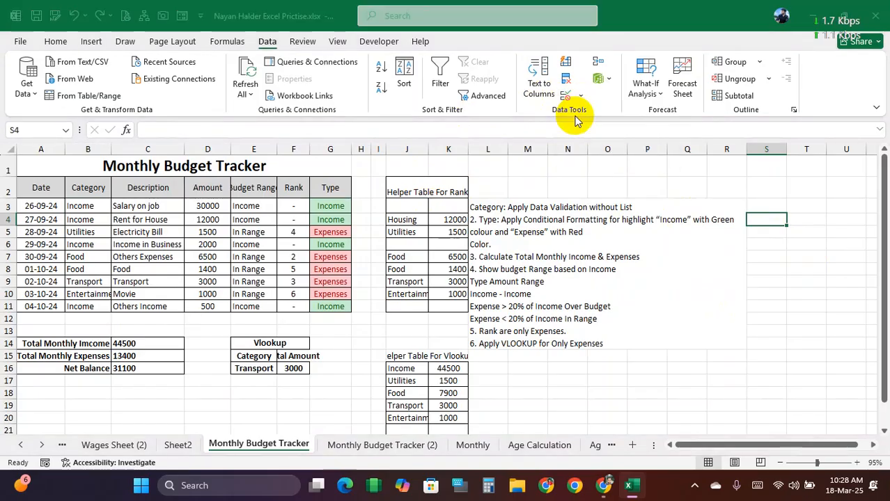
left_click(354, 141)
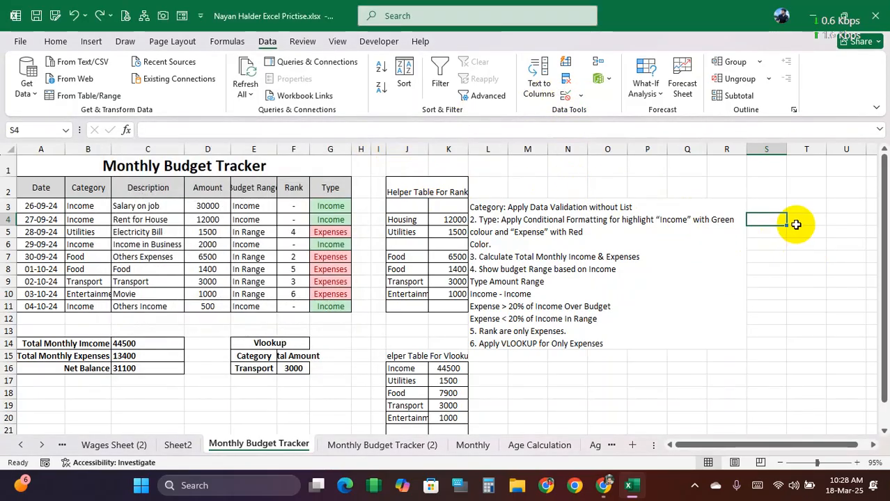
left_click(796, 220)
left_click(584, 99)
left_click(590, 112)
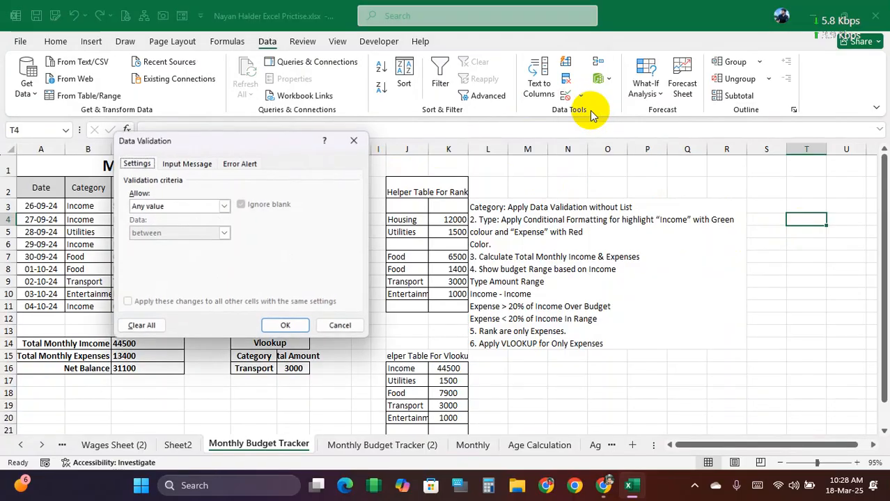
left_click(360, 142)
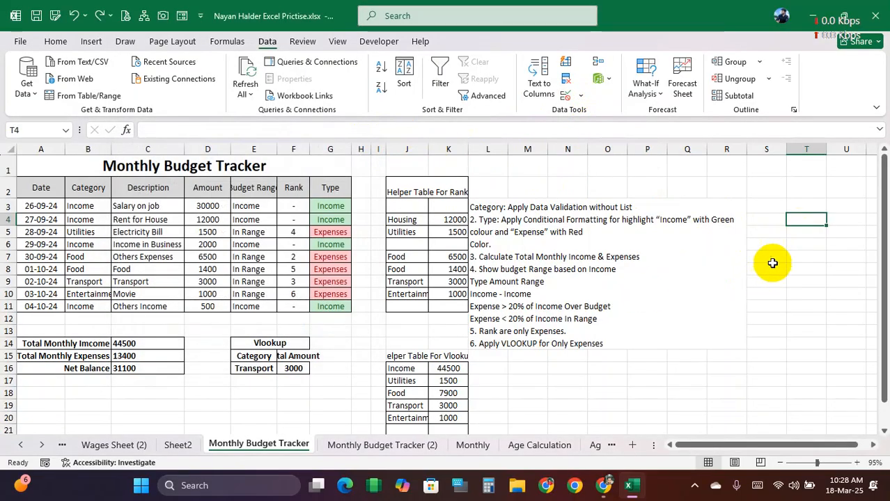
Check the data validation settings of the blank cells T6 and U7.
left_click(807, 243)
left_click(581, 99)
left_click(589, 112)
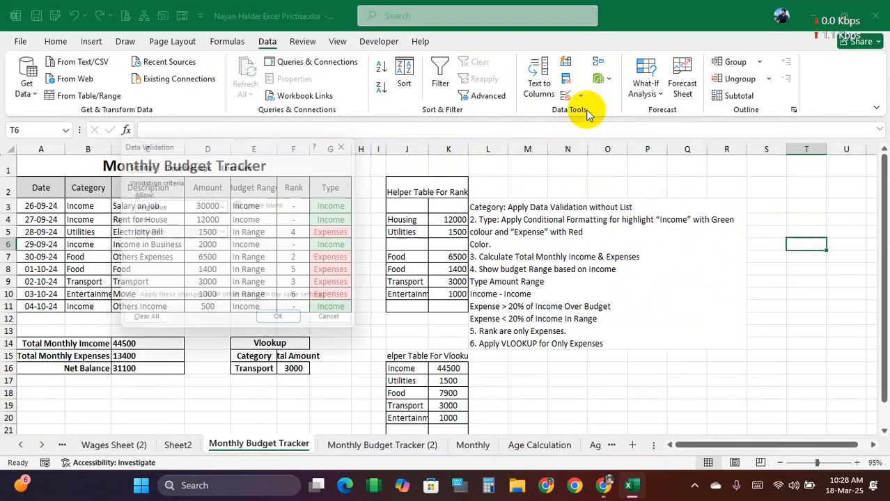
left_click(361, 145)
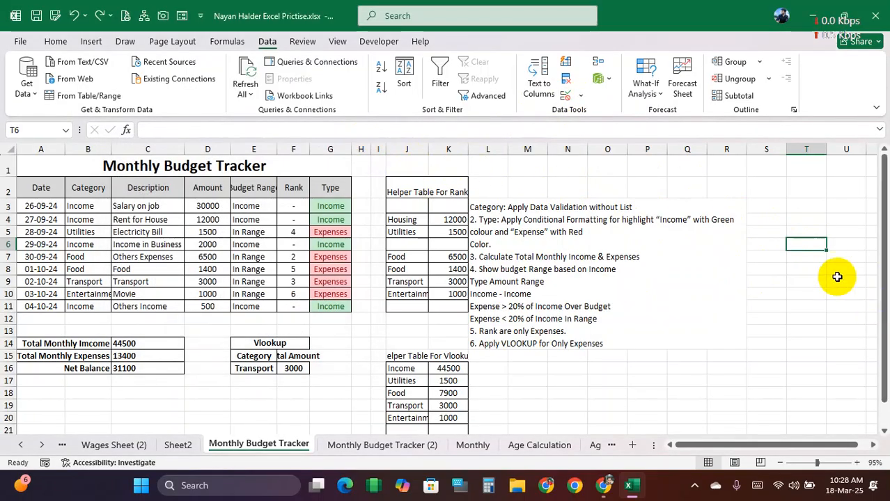
left_click(842, 255)
left_click(581, 95)
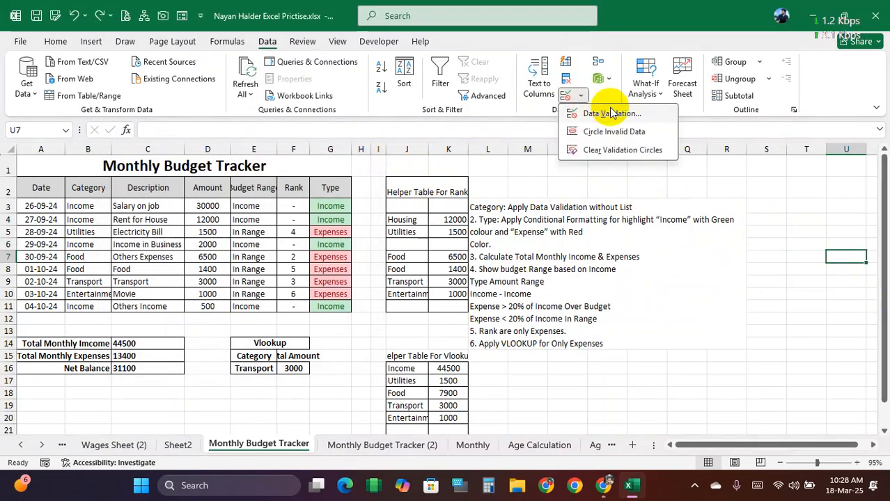
left_click(600, 112)
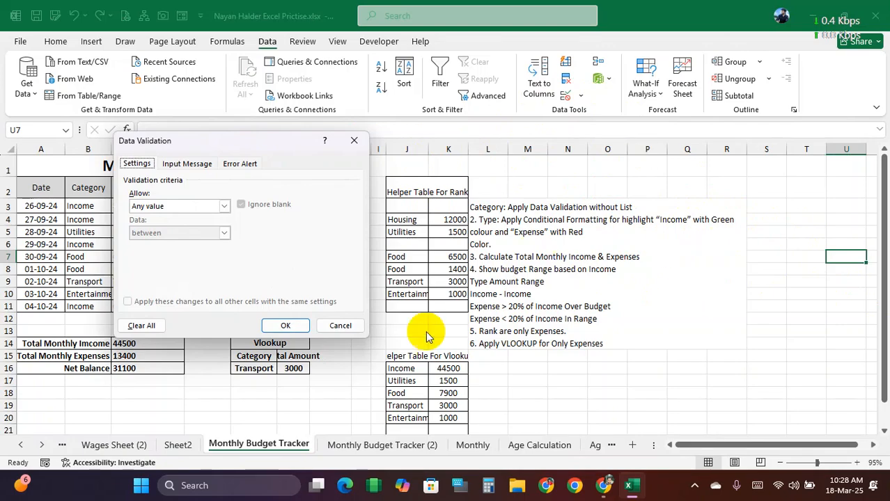
left_click(339, 326)
left_click(802, 243)
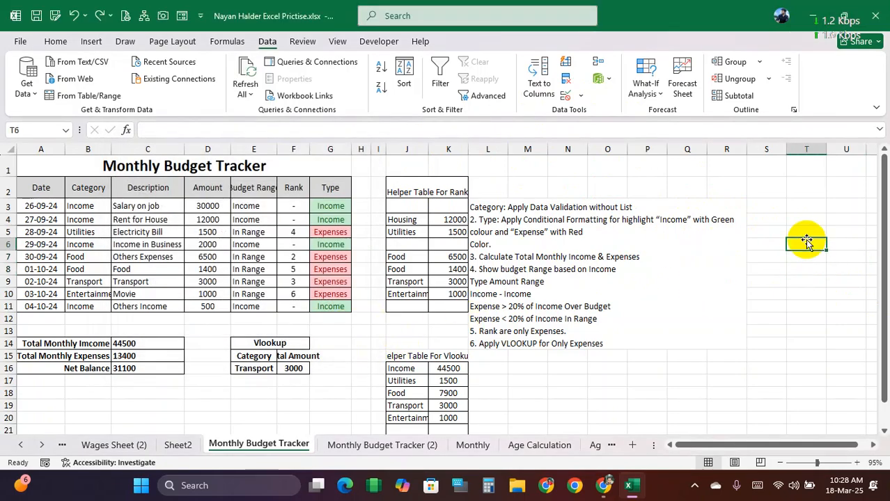
Switch to the Salary Sheet Budget sheet and clear the category names in A13:A20.
left_click_drag(81, 207, 83, 306)
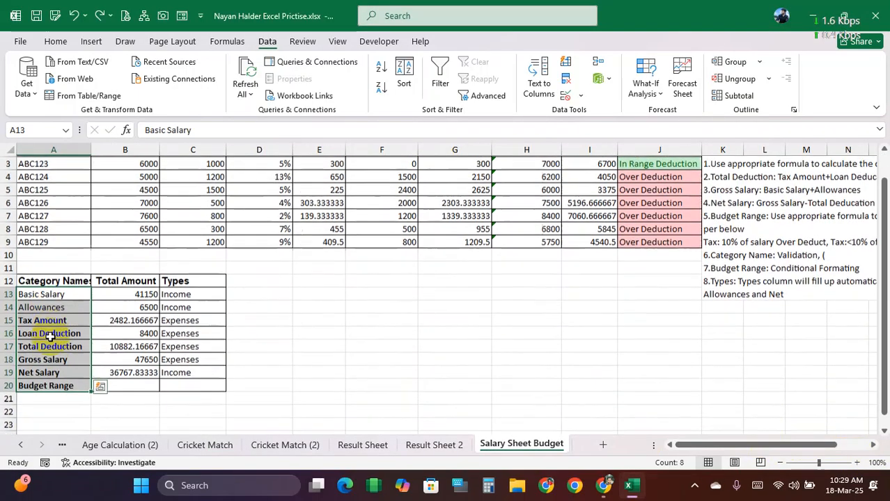
scroll(40, 333, "down", 1)
left_click_drag(55, 281, 57, 366)
left_click_drag(56, 279, 63, 371)
left_click_drag(49, 281, 52, 369)
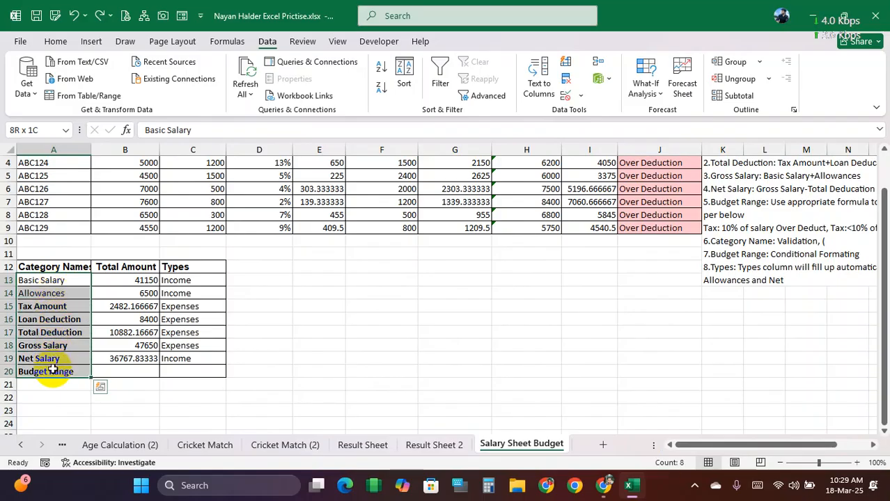
key("Delete")
Copy the Basic Salary and Allowances headers one by one into A13 and A14, and undo both pastes.
left_click(47, 282)
scroll(148, 317, "up", 1)
left_click_drag(120, 182, 635, 174)
left_click(571, 273)
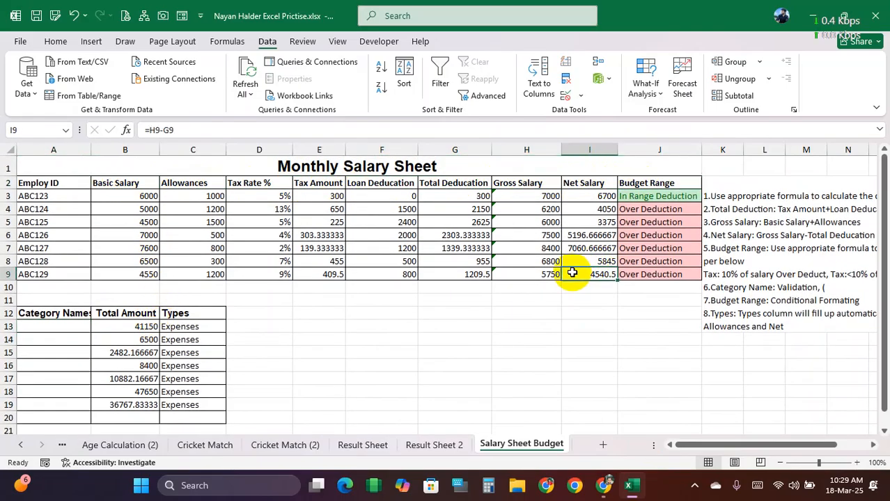
left_click_drag(117, 182, 190, 182)
key("ctrl+c")
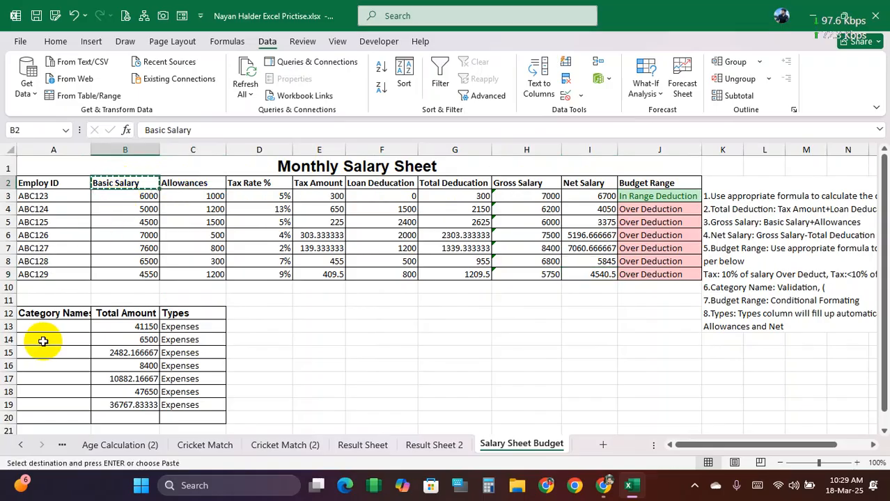
left_click(57, 324)
key("ctrl+v")
left_click(179, 183)
key("ctrl+c")
left_click(77, 339)
key("ctrl+v")
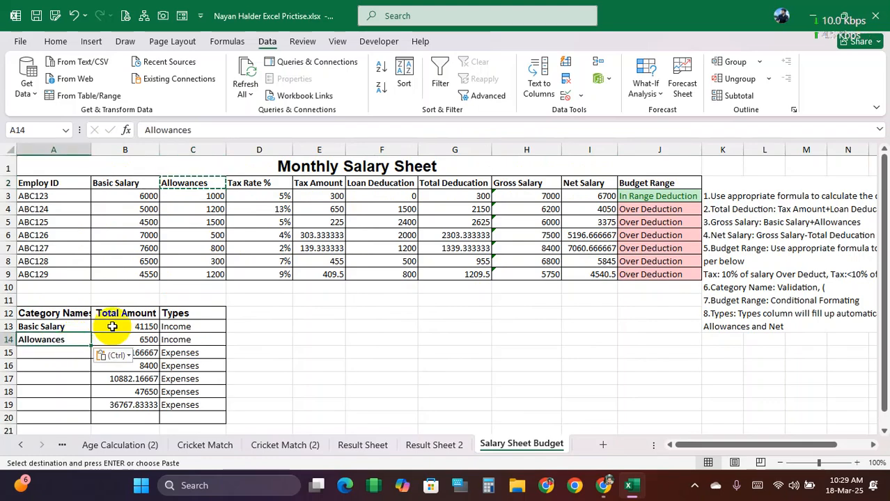
left_click(140, 319)
key("ctrl+z")
key("ctrl+z")
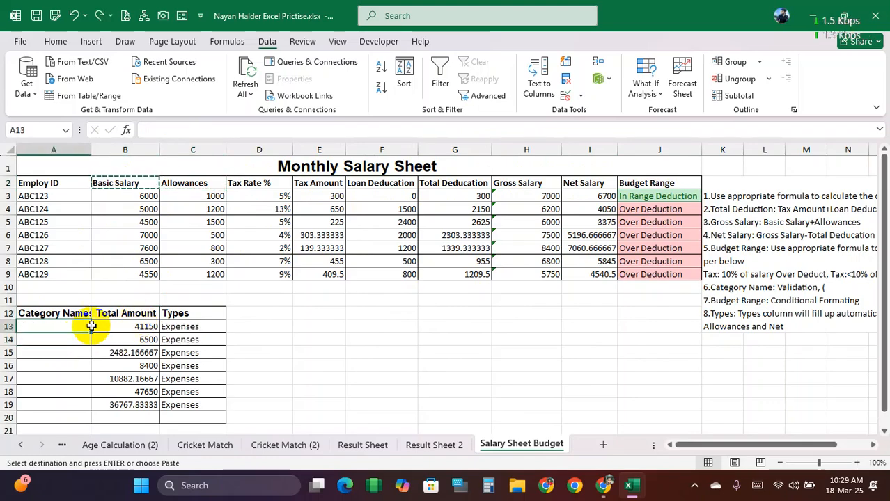
Copy the headers in B2:C2 and E2:I2 together and paste them transposed into the Category Names column from A13.
left_click(119, 327)
left_click_drag(124, 183, 176, 186)
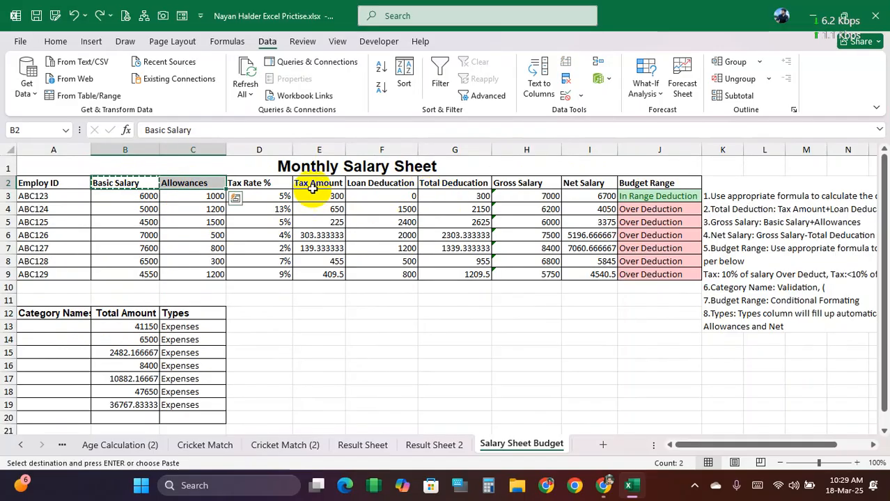
left_click_drag(314, 183, 578, 183)
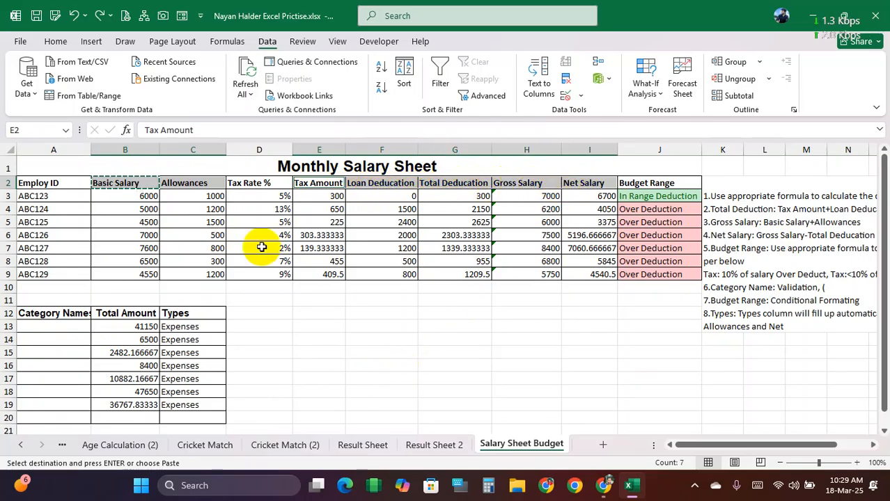
key("ctrl+c")
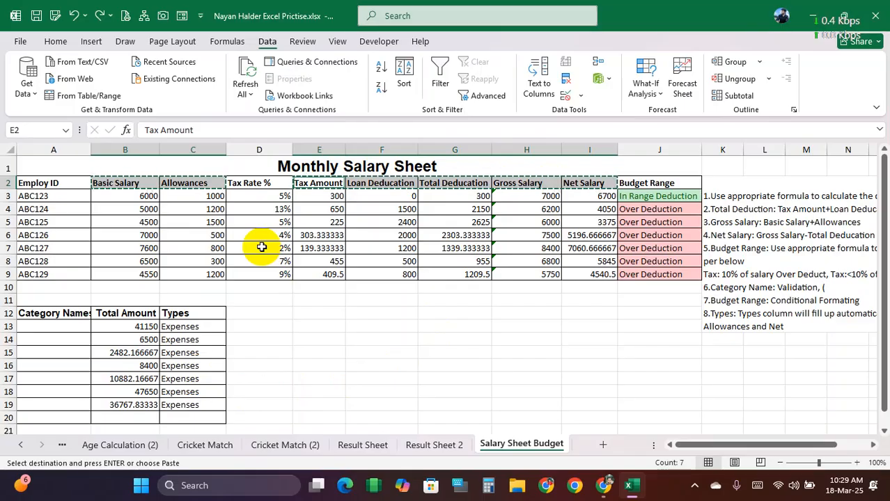
scroll(139, 296, "down", 1)
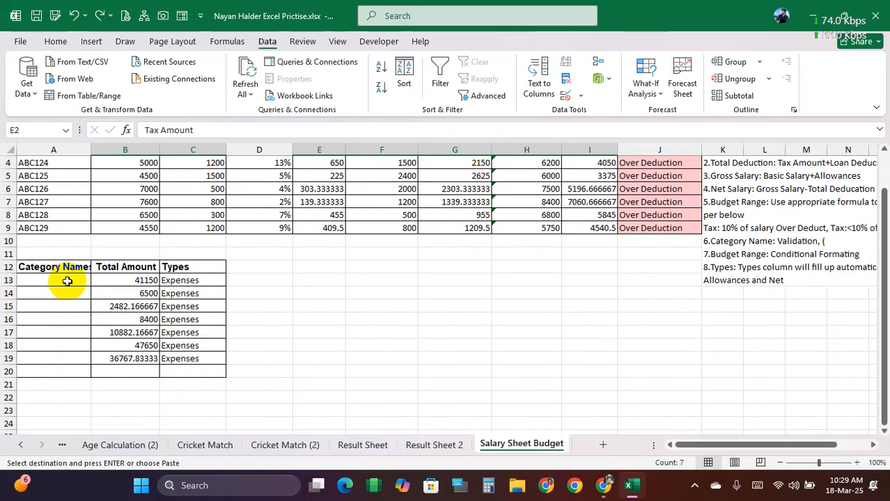
left_click(65, 281)
right_click(68, 285)
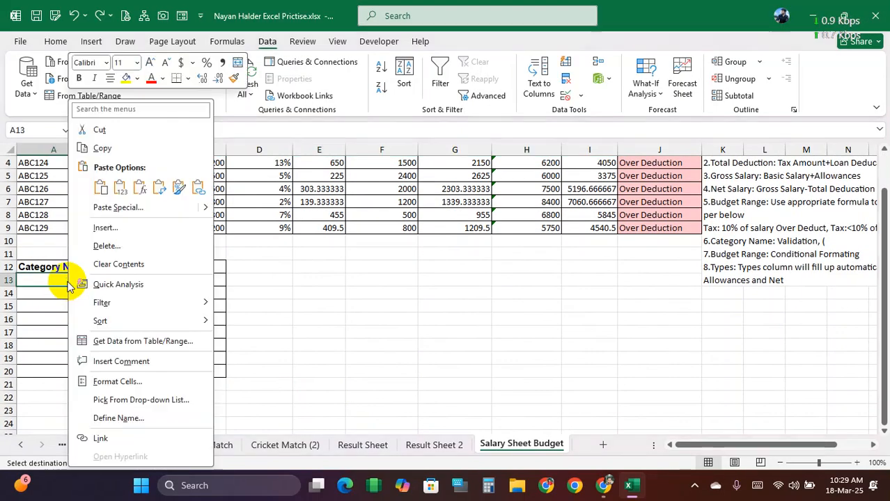
left_click(160, 191)
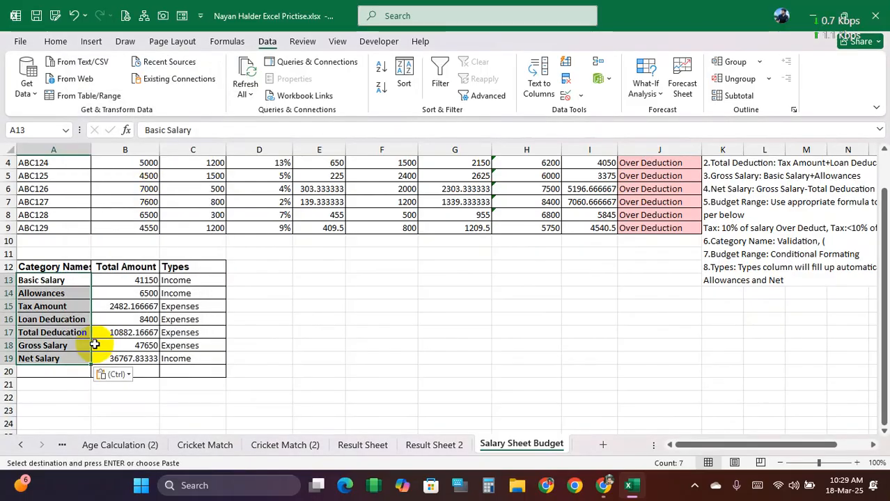
left_click(382, 293)
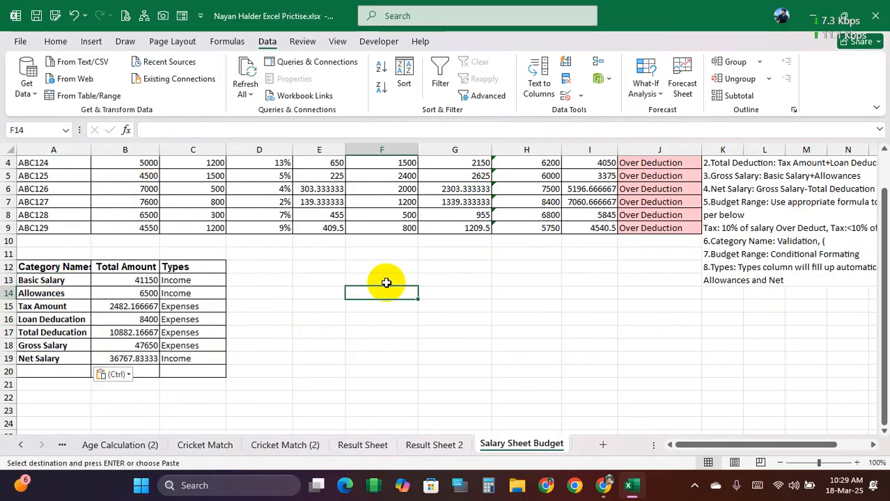
Copy the category names in A13:A19, paste them transposed into row 23 starting at A23, and undo the paste.
scroll(354, 289, "up", 3)
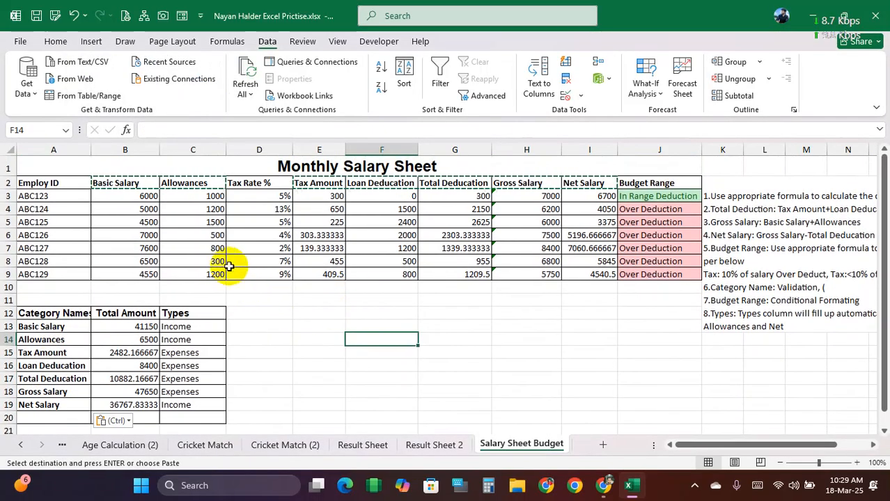
left_click_drag(176, 223, 599, 218)
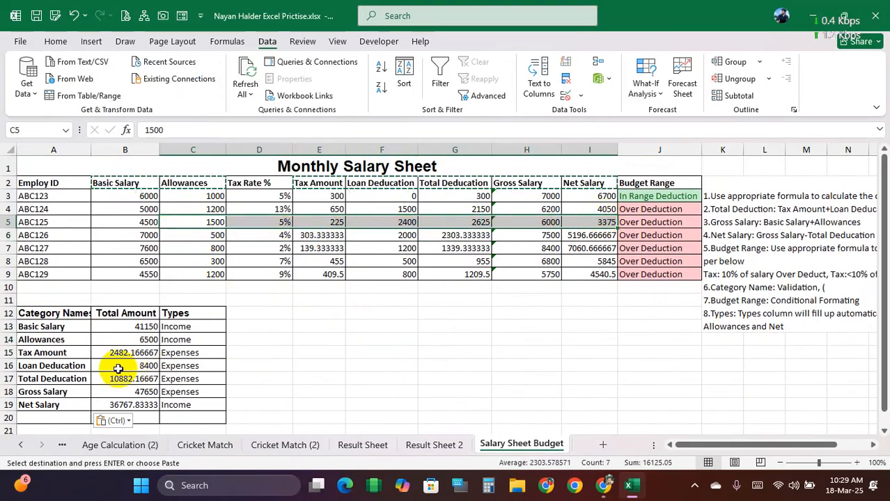
left_click_drag(42, 326, 44, 392)
scroll(106, 327, "down", 1)
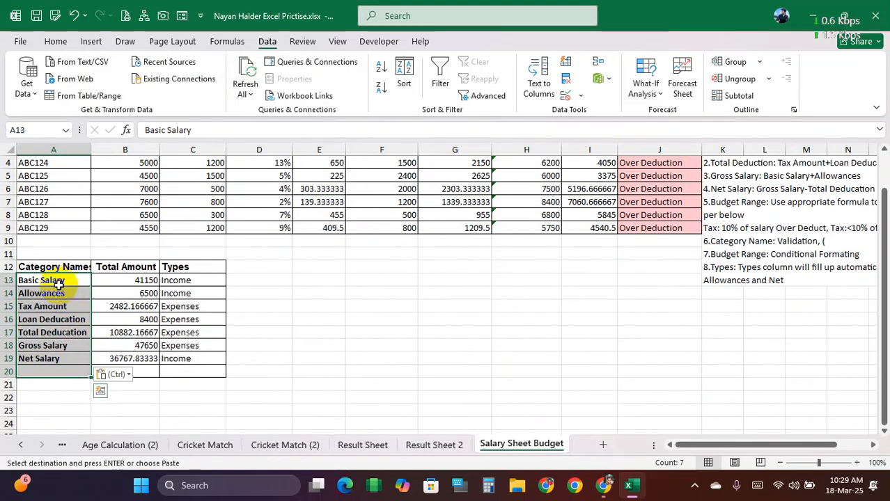
left_click_drag(56, 282, 52, 361)
key("ctrl+c")
scroll(89, 351, "down", 1)
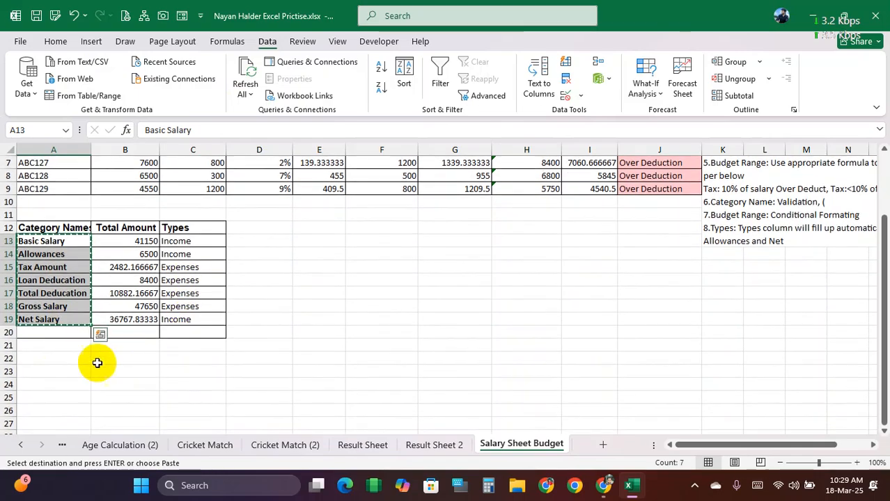
left_click(69, 371)
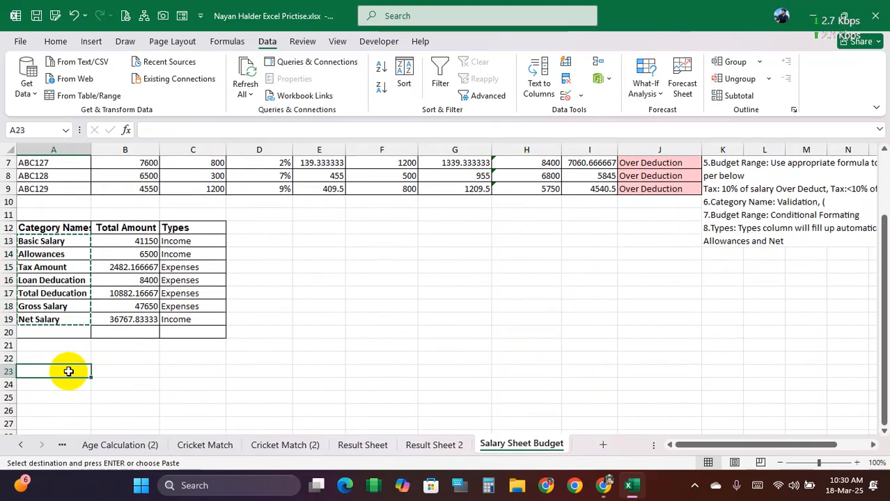
right_click(69, 371)
left_click(159, 91)
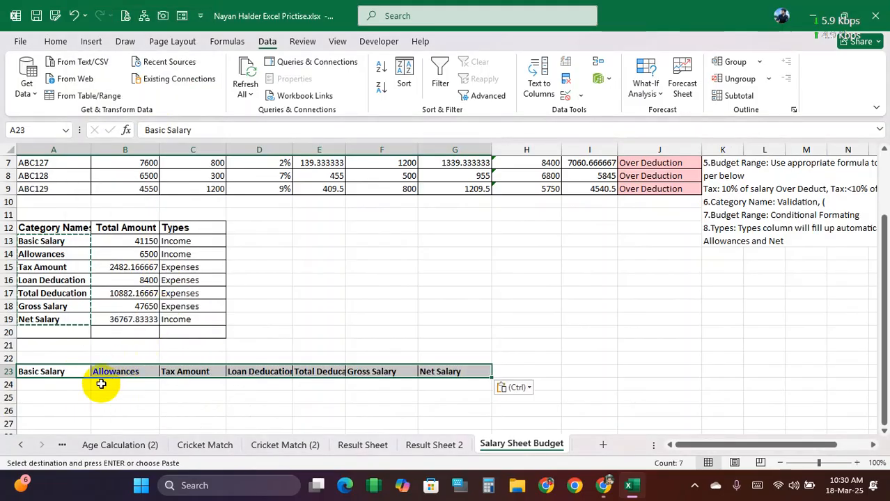
left_click_drag(40, 371, 477, 371)
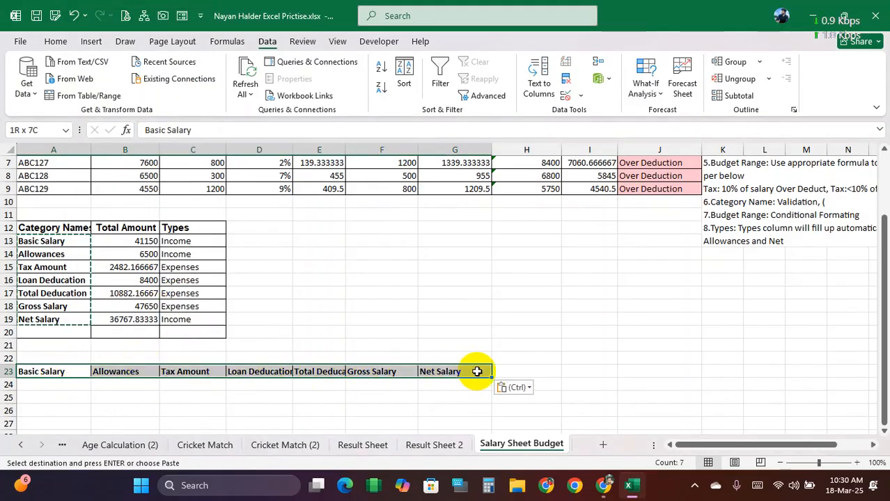
key("ctrl+z")
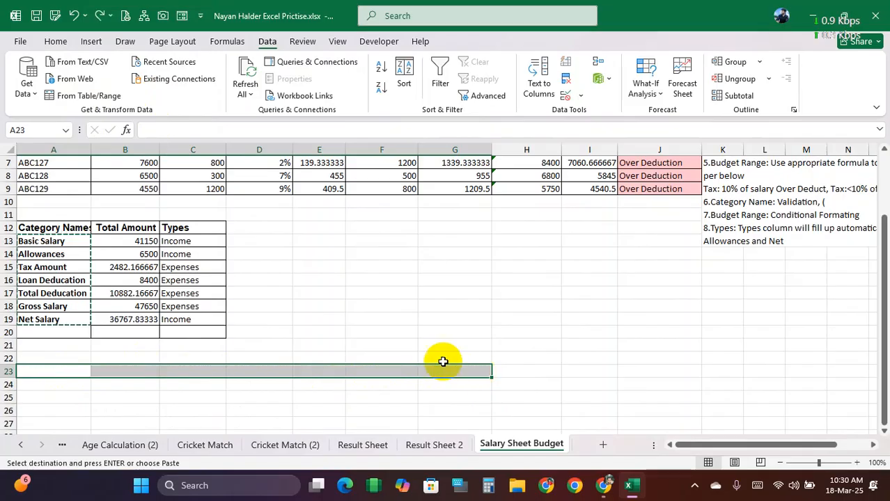
left_click(383, 343)
left_click_drag(62, 246, 62, 308)
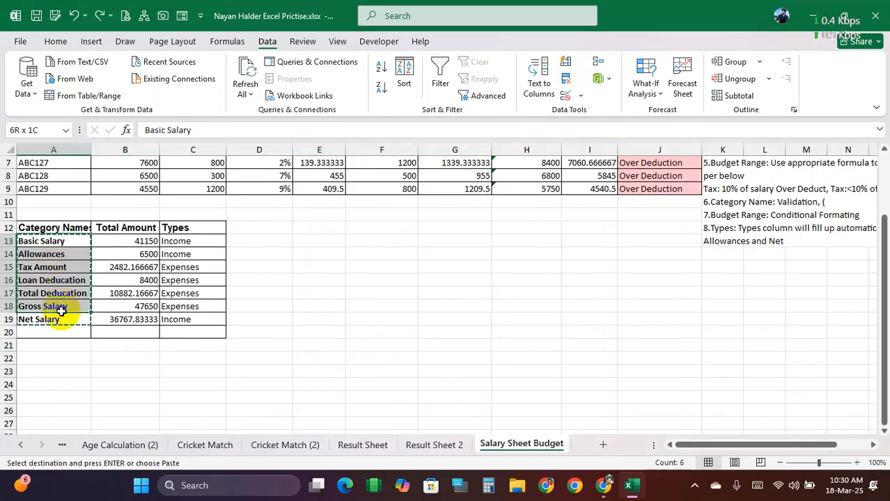
double_click(58, 308)
left_click(71, 281)
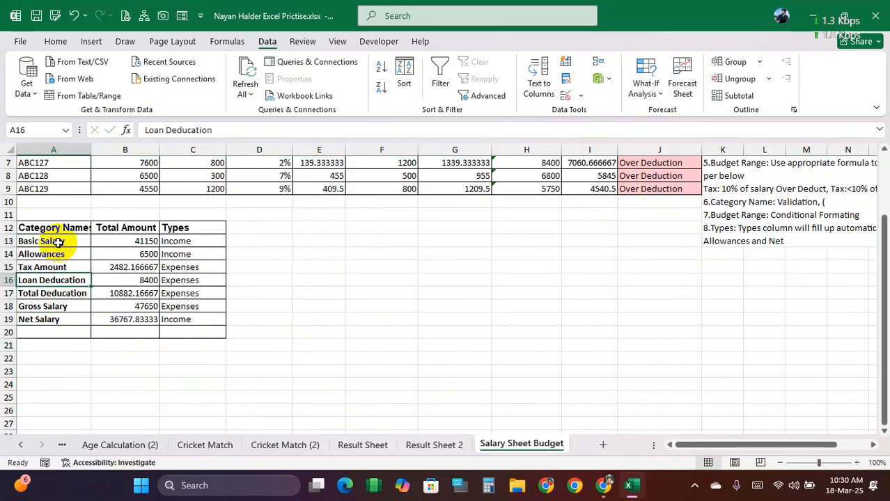
left_click_drag(59, 243, 60, 313)
left_click(64, 267)
scroll(41, 275, "up", 1)
left_click(68, 280)
Try a custom validation on A13:A19 with an OR formula accepting A13 as "Basic Salary", "Allowances" or "Tax Amount", and cancel it.
left_click_drag(65, 280, 63, 359)
left_click(572, 95)
left_click(593, 114)
left_click_drag(123, 252, 278, 166)
left_click(269, 232)
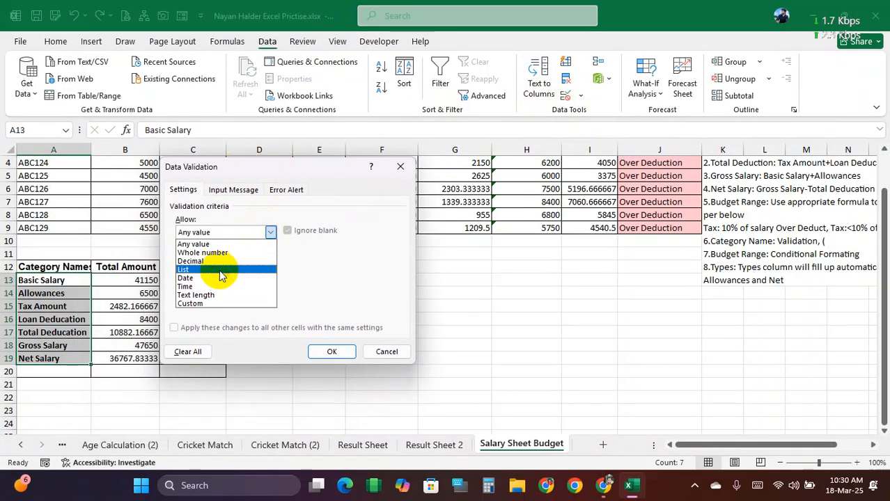
left_click(219, 300)
left_click(230, 285)
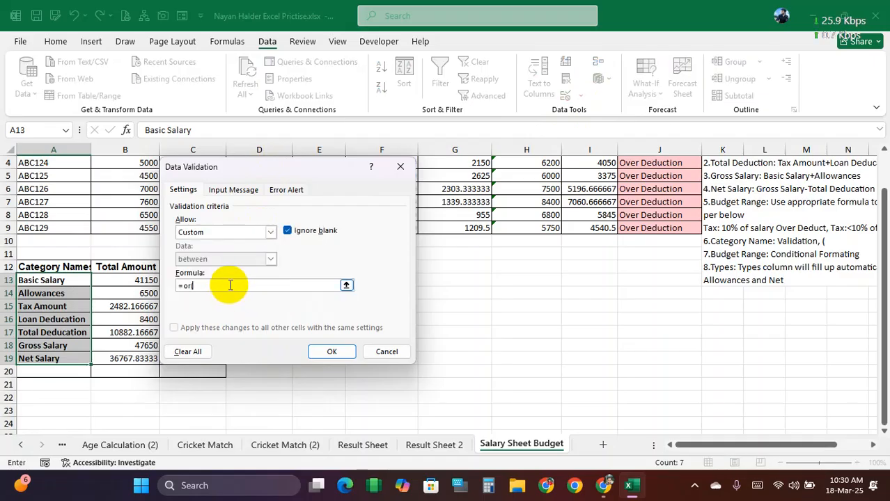
left_click(70, 279)
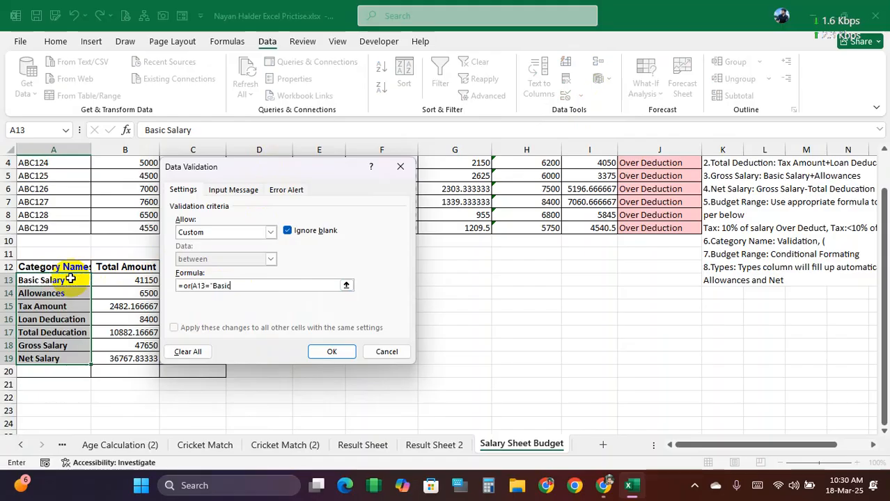
type("=\"Basic Salary\",")
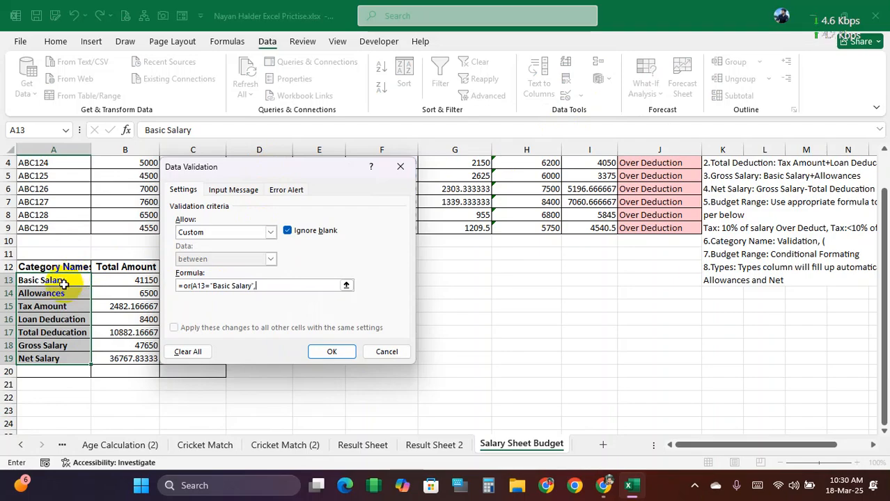
type("A13=\"Allowances\",A13")
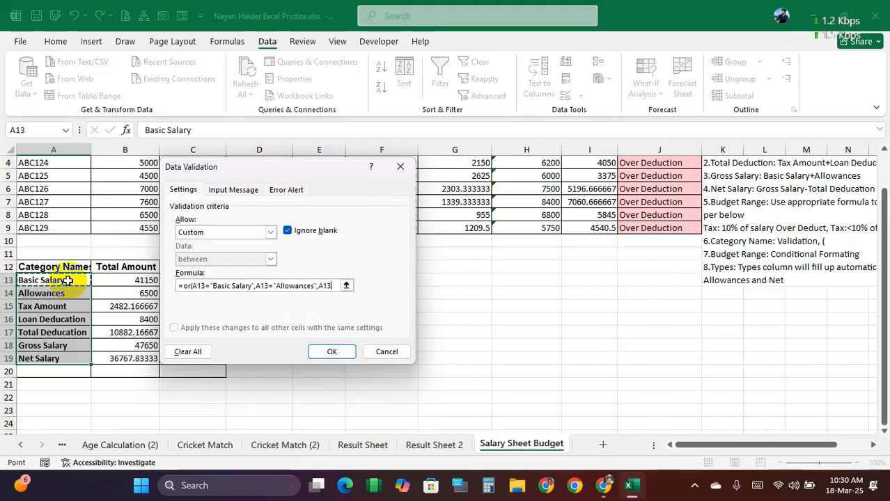
type("=\"Tax Amount\"")
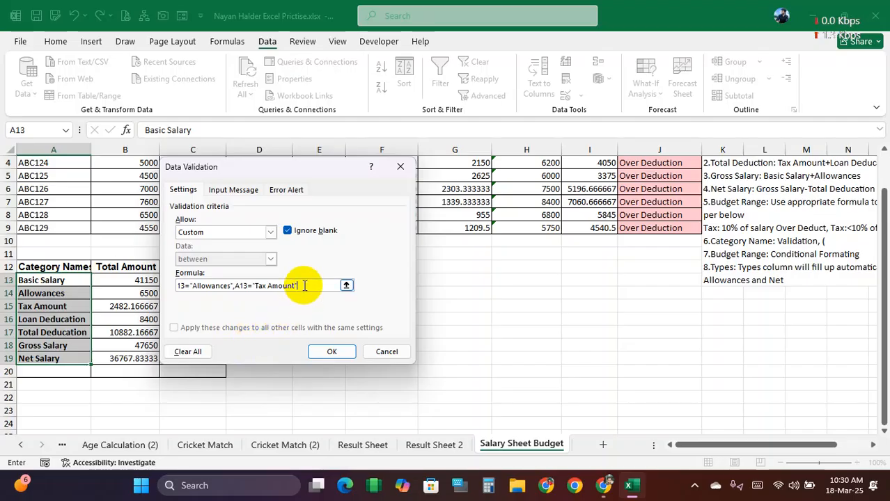
left_click(387, 352)
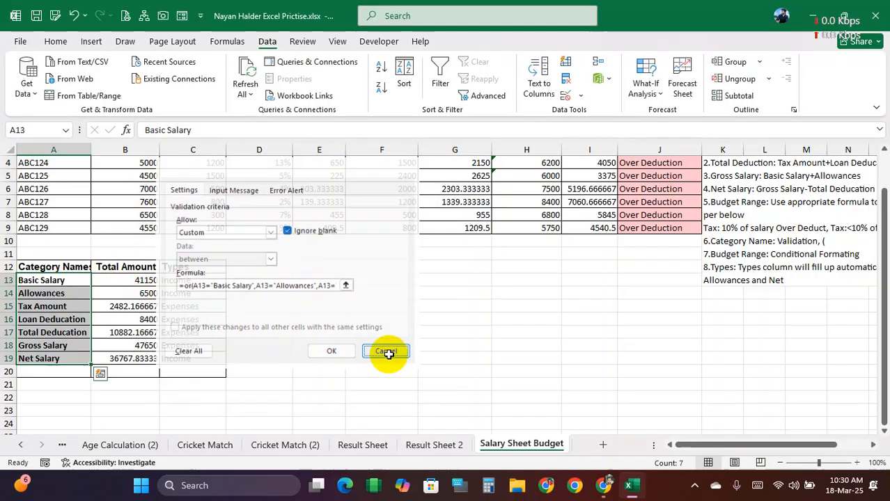
Switch to the Monthly Budget Tracker (2) sheet and look over its Type and Category columns.
left_click_drag(208, 280, 196, 355)
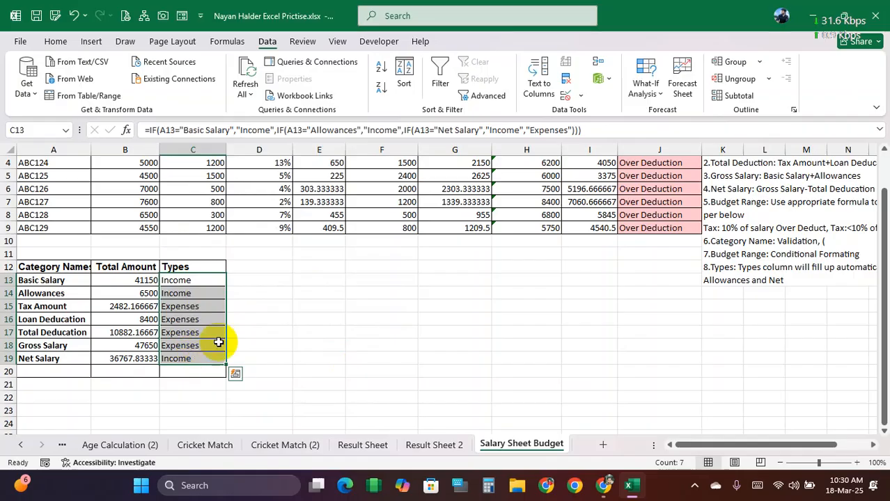
right_click(38, 445)
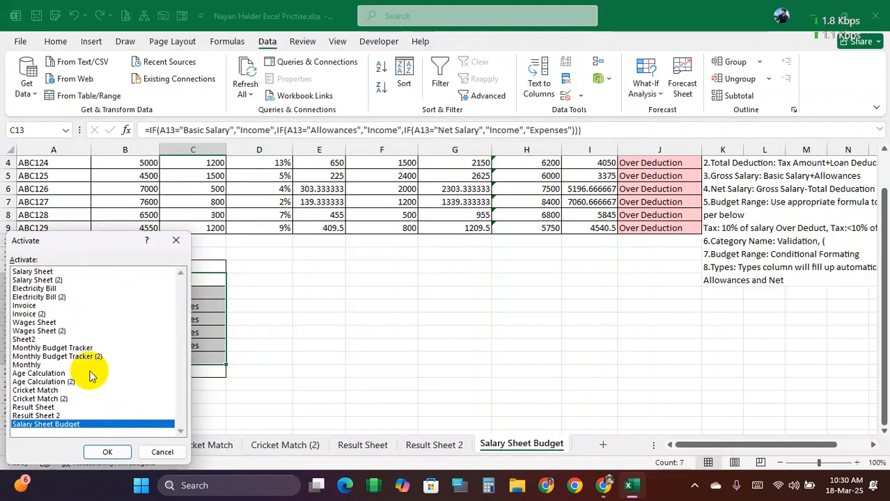
double_click(76, 356)
scroll(438, 264, "up", 1)
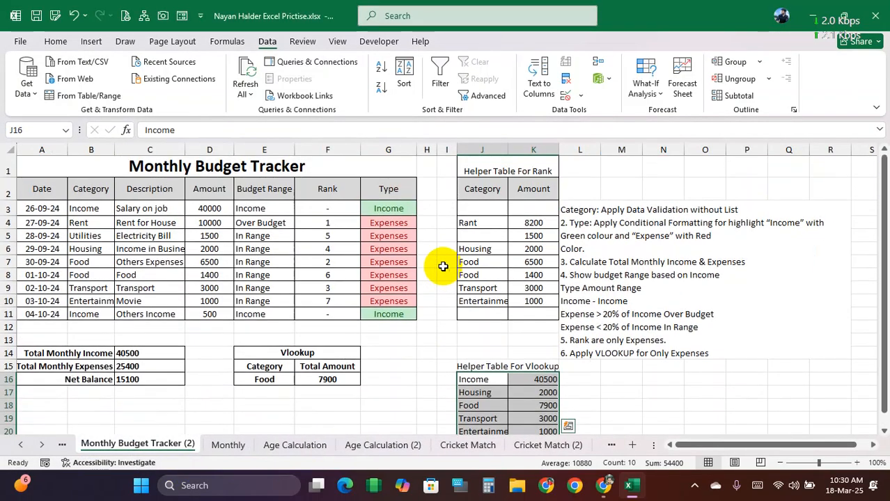
left_click_drag(393, 211, 385, 318)
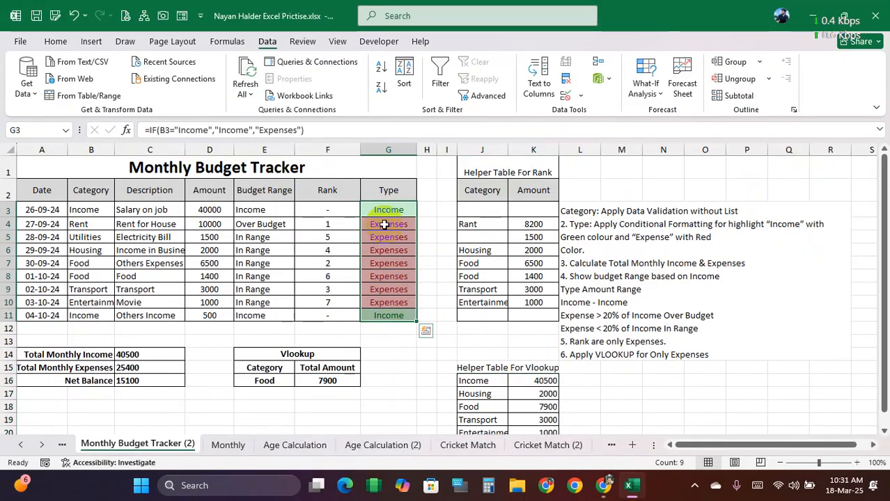
left_click_drag(84, 209, 90, 315)
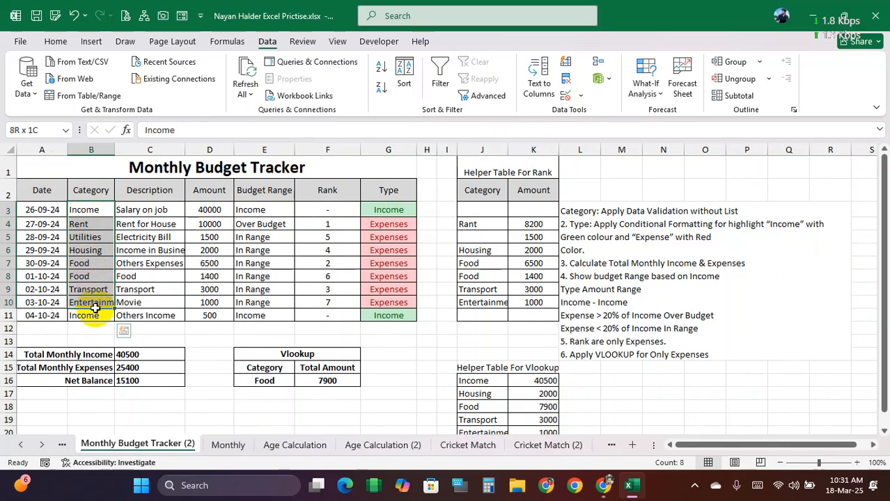
Examine the IF formulas in G3 and G4 that derive the Type from the Category.
left_click(403, 209)
left_click(82, 211)
left_click(387, 212)
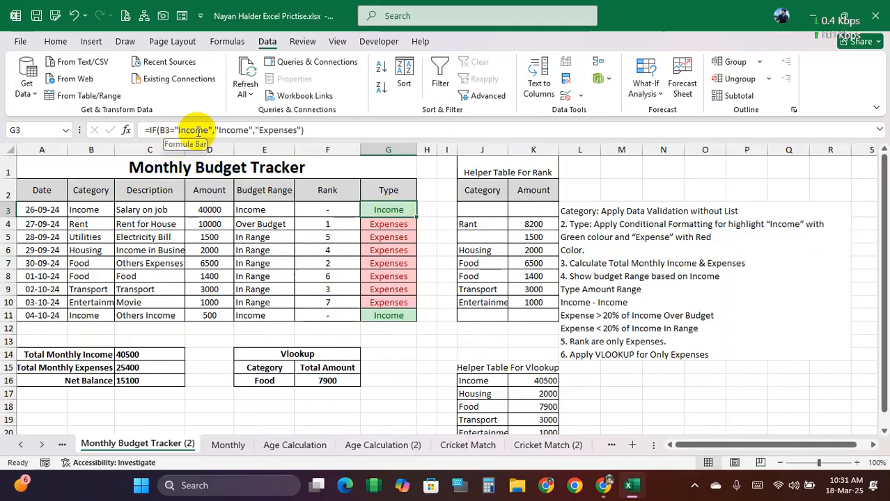
left_click(244, 130)
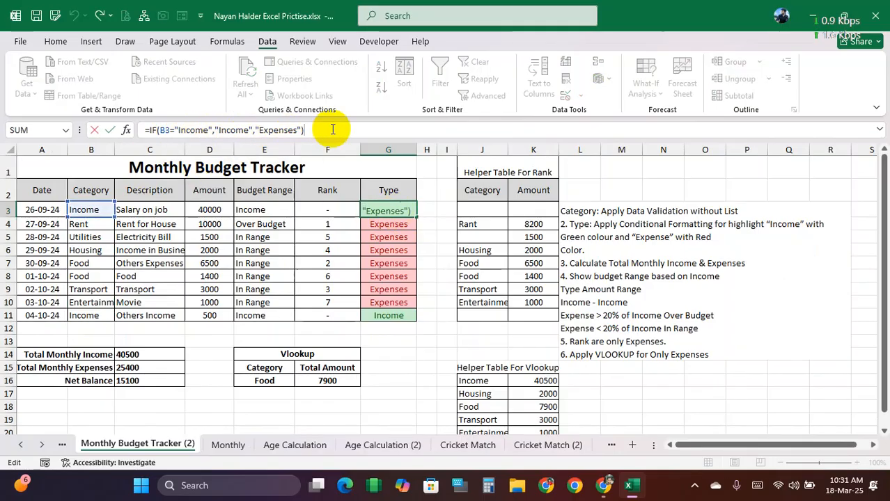
key("Return")
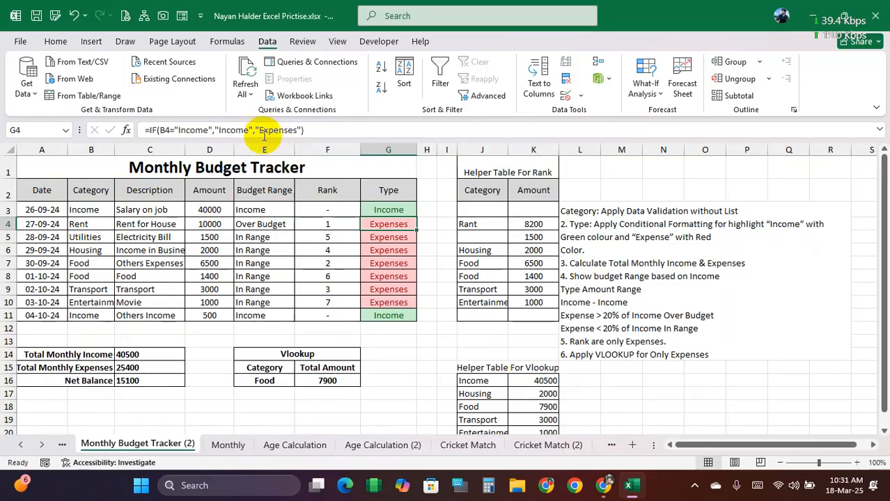
left_click(202, 131)
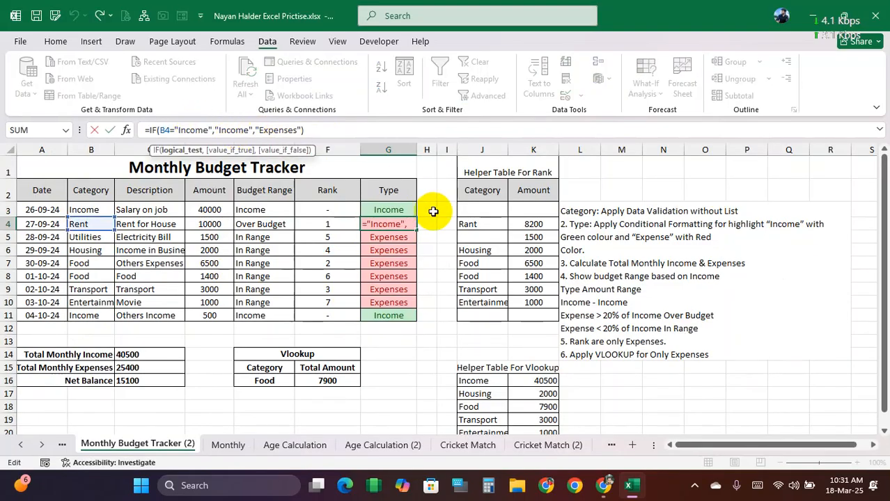
key("Return")
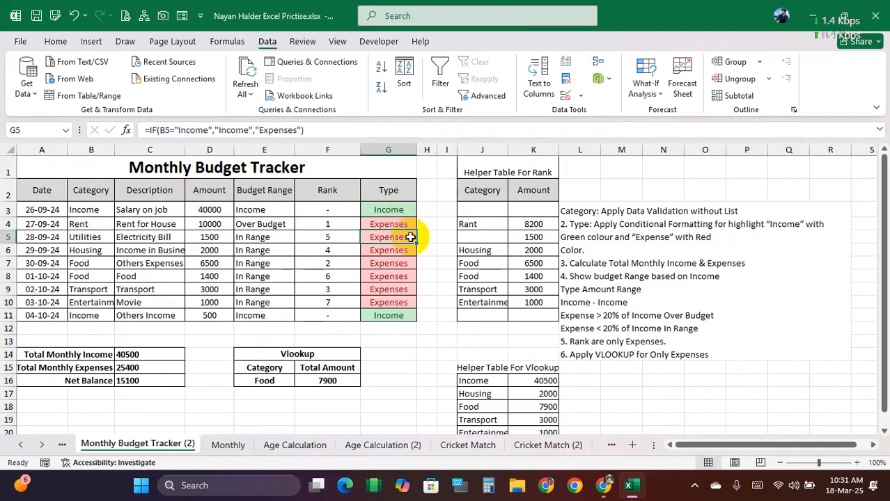
left_click(371, 208)
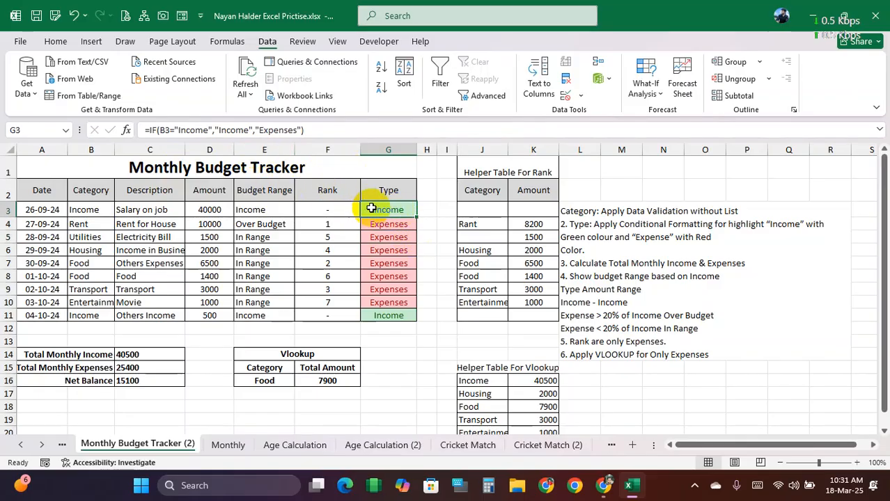
Return to the Salary Sheet Budget sheet and clear the Types formulas in C13:C19.
right_click(42, 443)
double_click(64, 423)
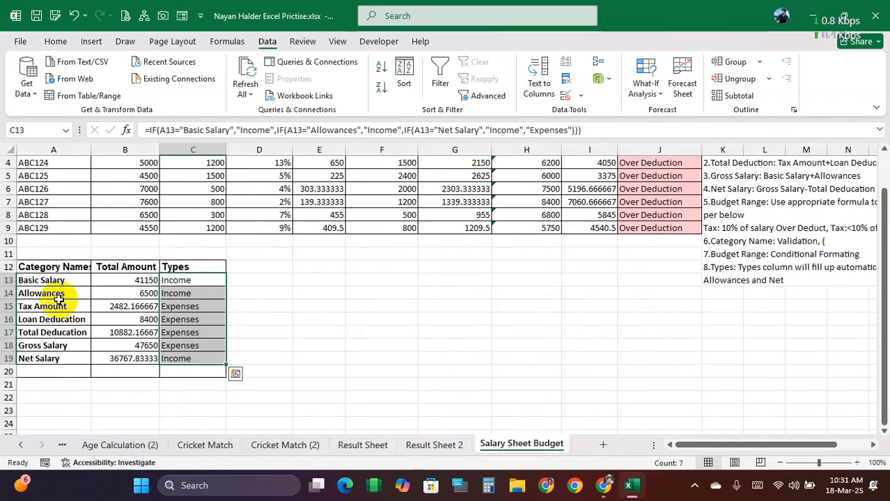
left_click_drag(53, 283, 60, 354)
left_click(179, 282)
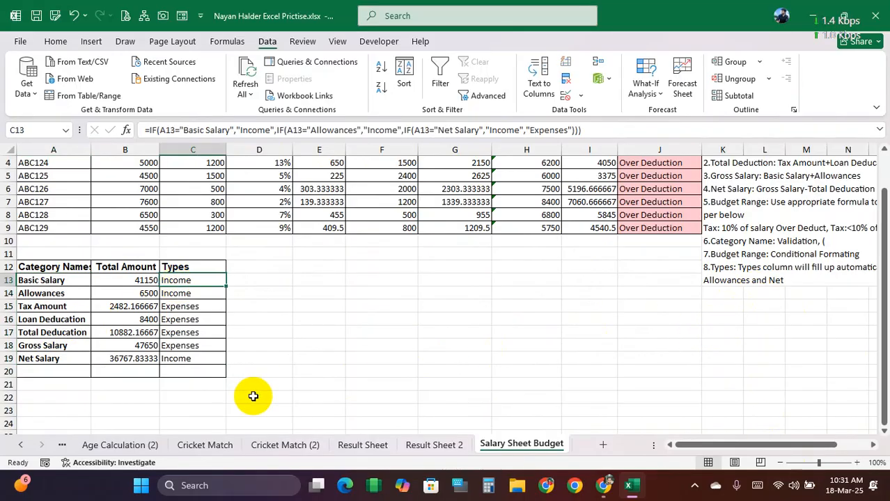
left_click_drag(182, 280, 183, 357)
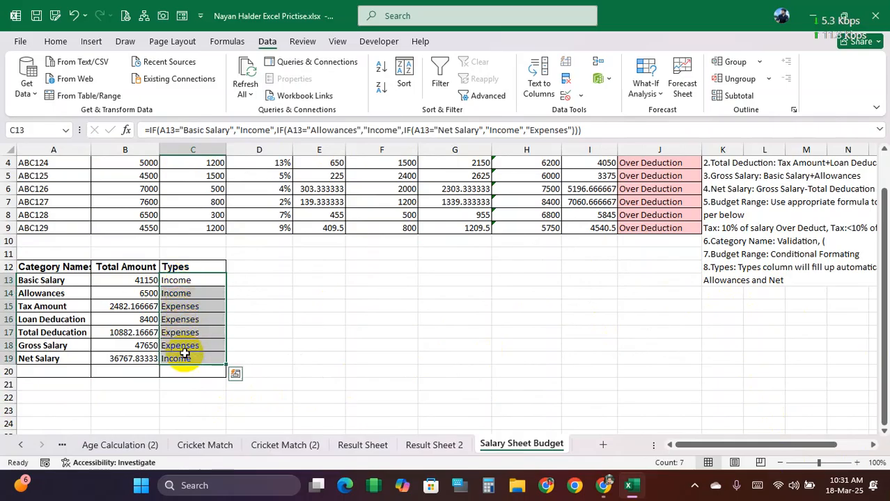
key("Delete")
left_click(301, 330)
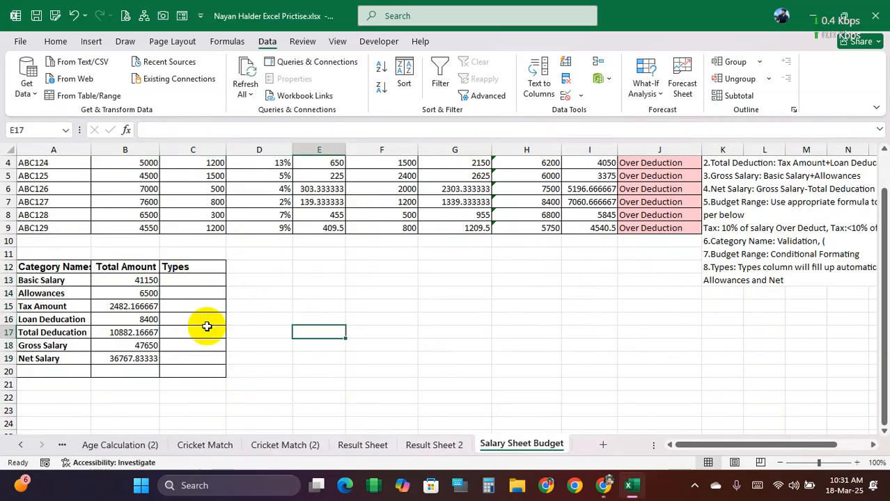
Start an IF formula in C13 that returns "Income" when A13 equals "Basic Salary".
left_click(186, 280)
type("=if(")
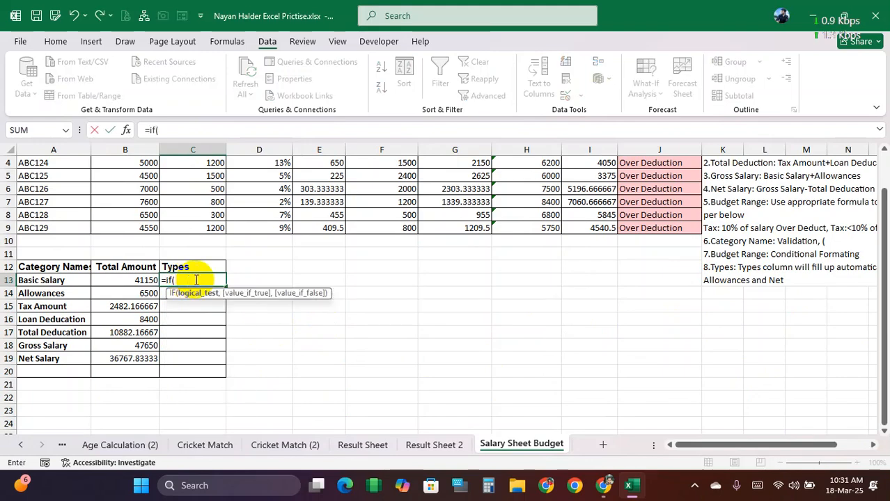
left_click(57, 281)
type("=\"Basi")
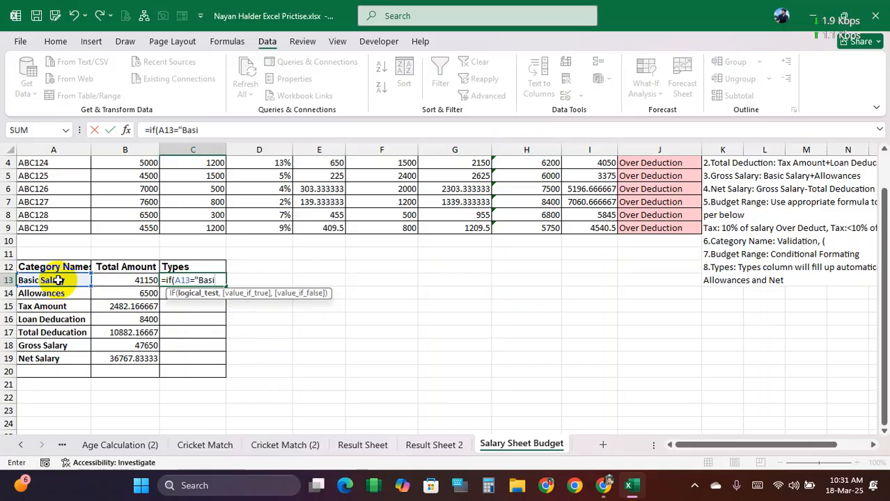
type("c Salary\",\"Inc")
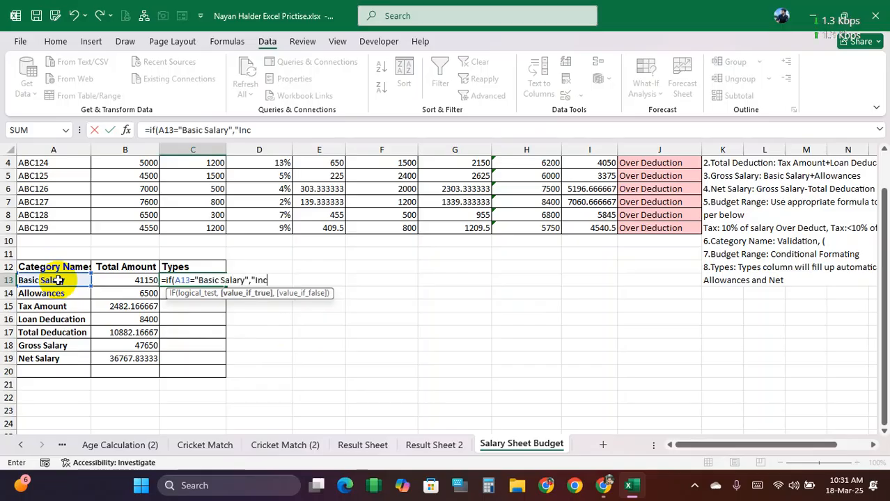
type("ome\",")
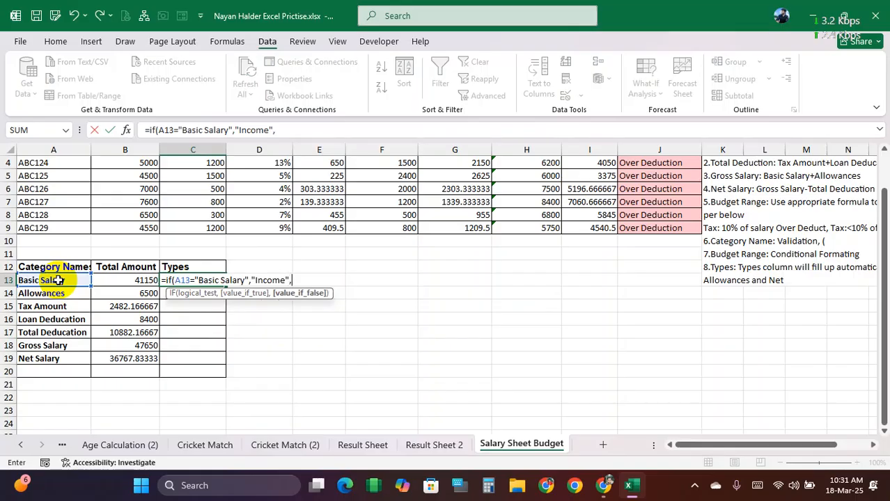
Nest a second IF in the C13 formula that returns "Income" when A13 equals "Allowance".
type("if(")
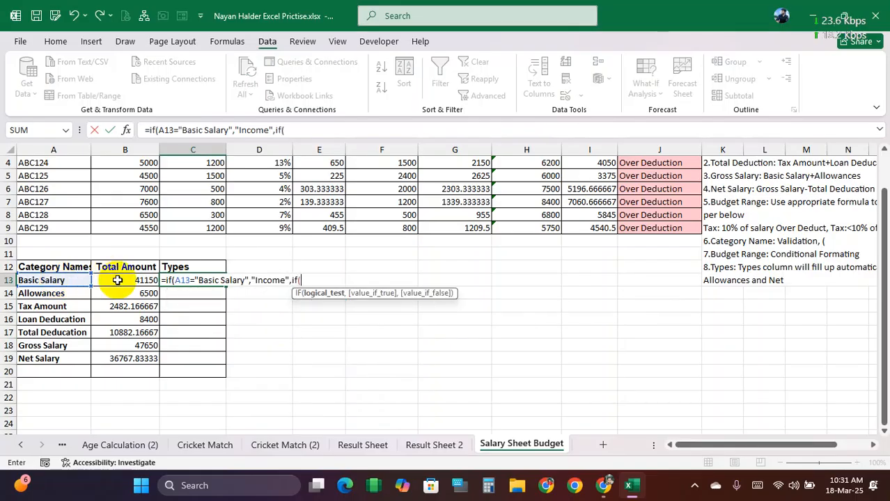
left_click(73, 279)
type("=\"All")
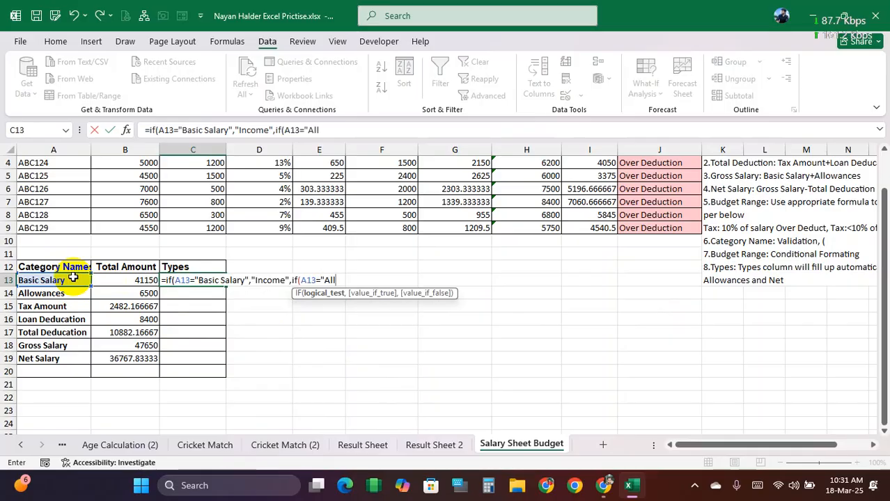
type("owances")
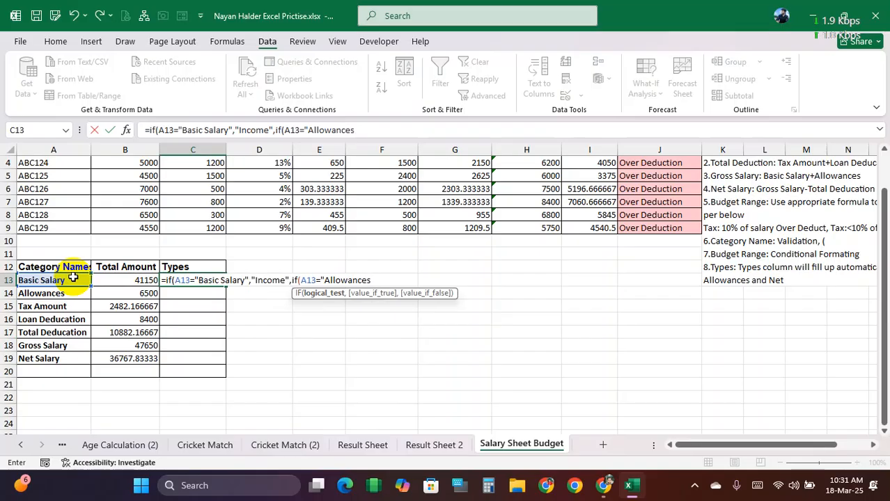
key("BackSpace")
type("\",\"Inco")
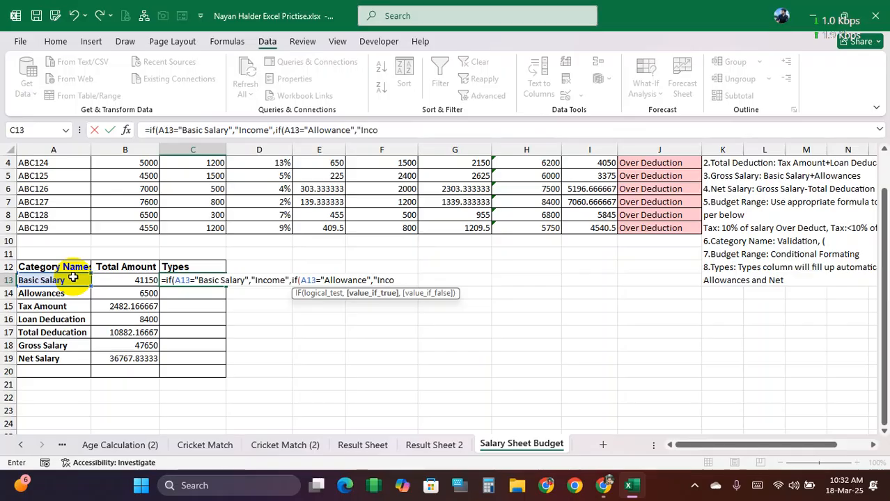
type("me\",")
Nest a third IF in the C13 formula that returns "Income" when A13 equals "Net Salary".
left_click(70, 278)
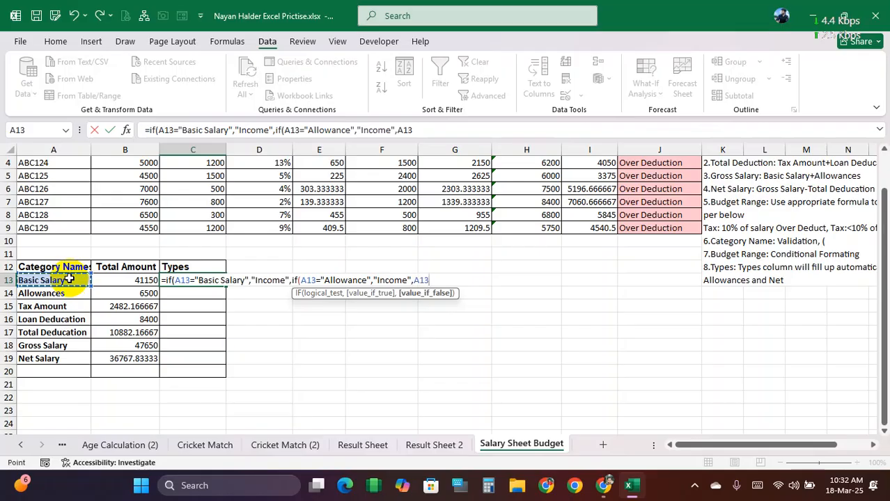
type("=")
key("BackSpace")
key("BackSpace")
type("if(")
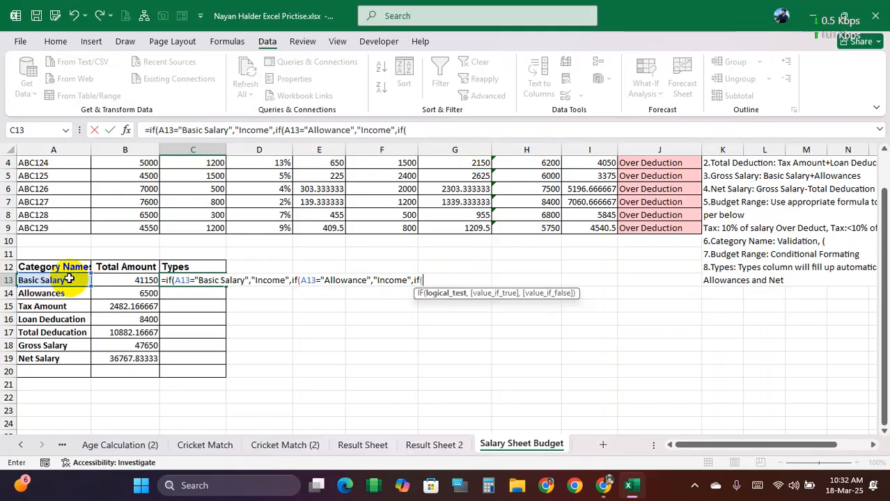
left_click(55, 280)
type("=")
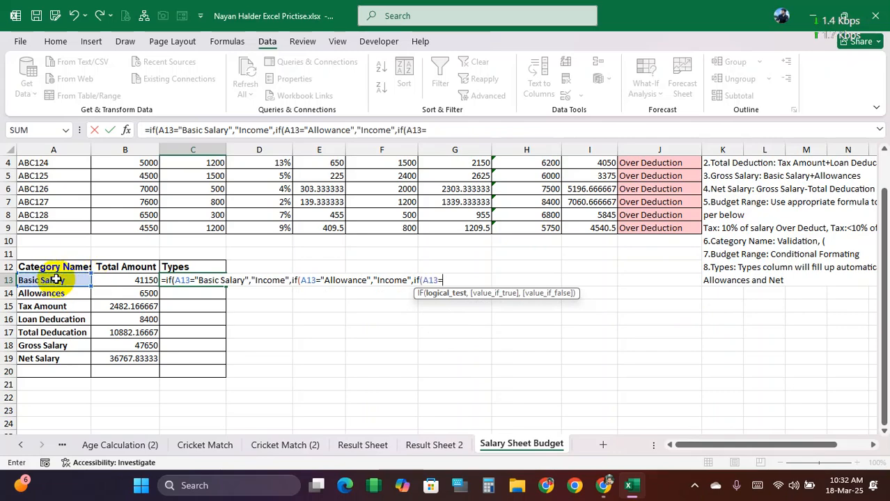
type("\"Net Sa")
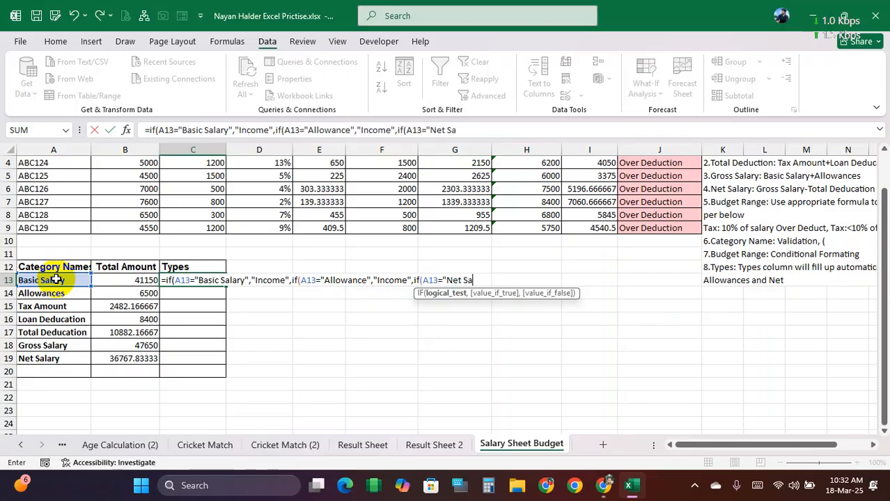
type("lary\",\"Inc")
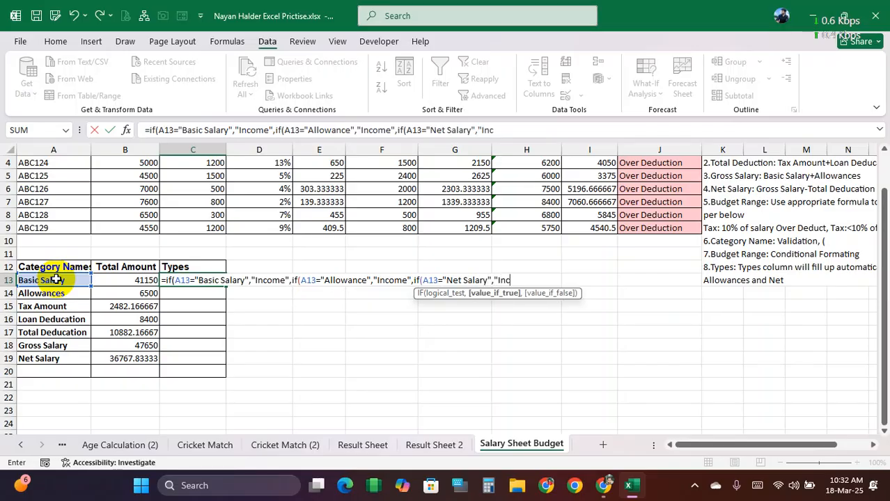
type("ome\",")
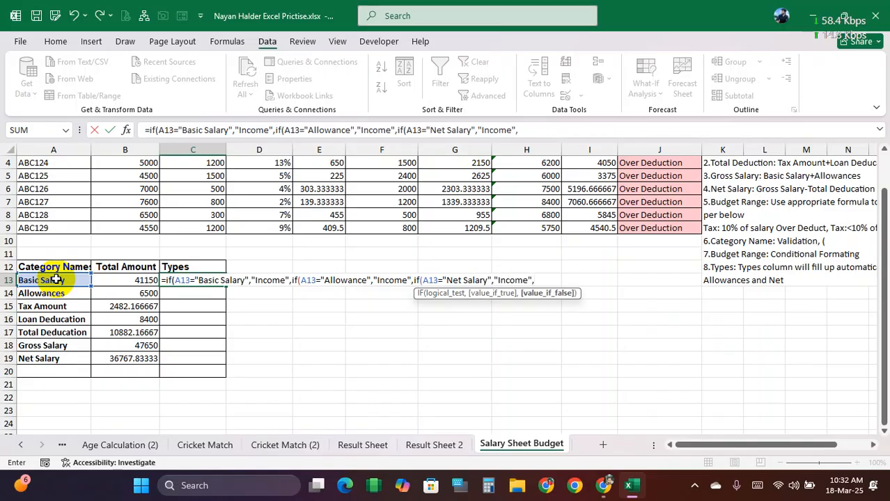
Finish the C13 formula with "Expenses" as the result for every other category.
type("\"Exp")
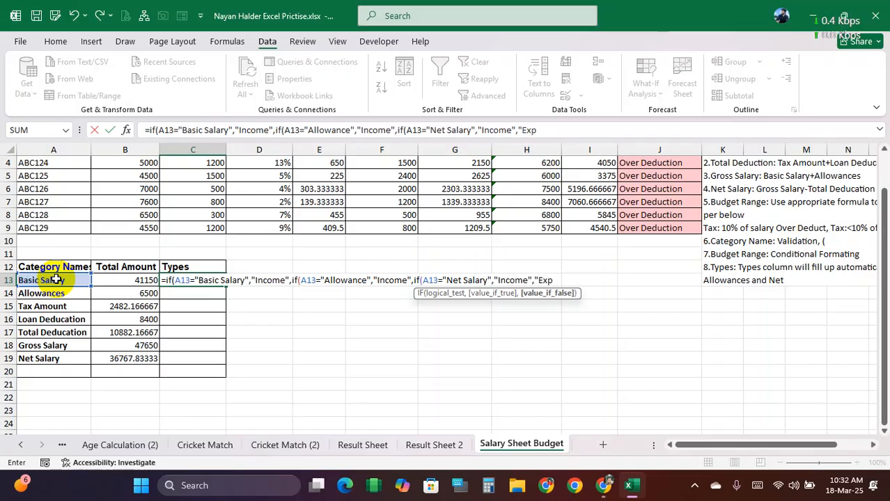
type("enses\")")
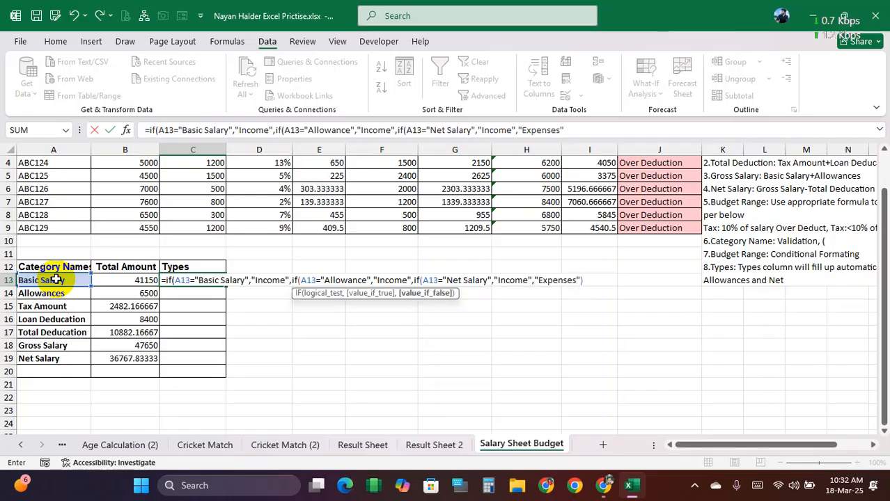
type(")")
key("Return")
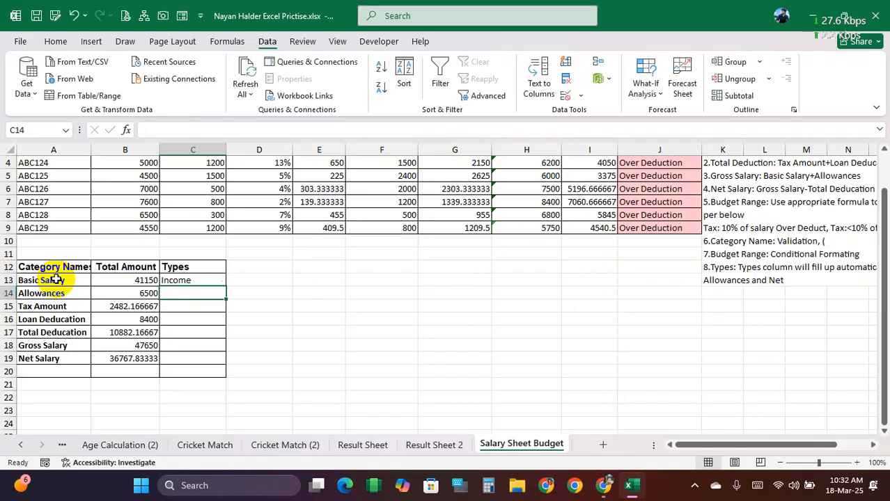
Fill the Types formula from C13 down to C19.
left_click(203, 281)
left_click_drag(227, 286, 223, 363)
left_click(192, 293)
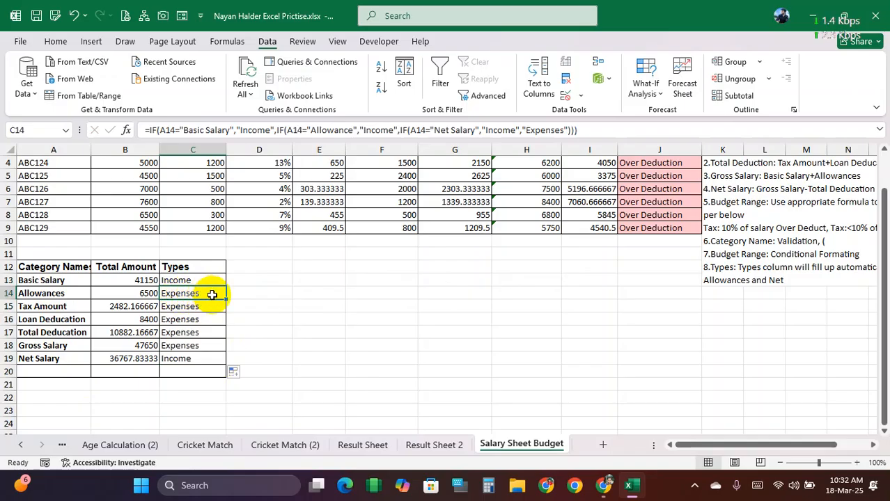
Inspect the Allowances row and the category names tested by its Types formula in C14.
left_click_drag(217, 295, 73, 295)
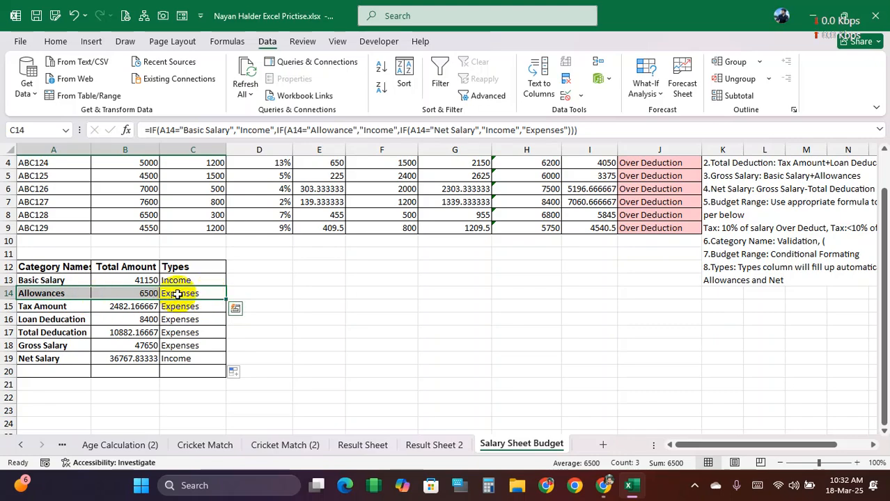
double_click(191, 293)
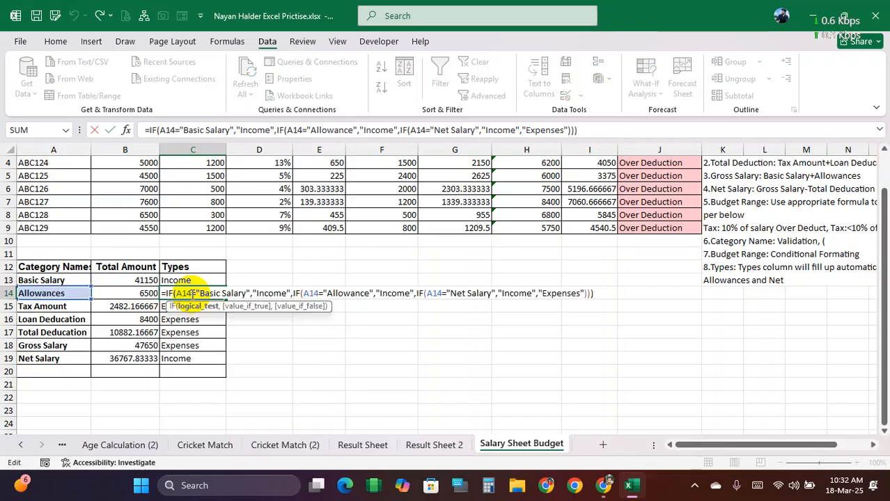
key("Return")
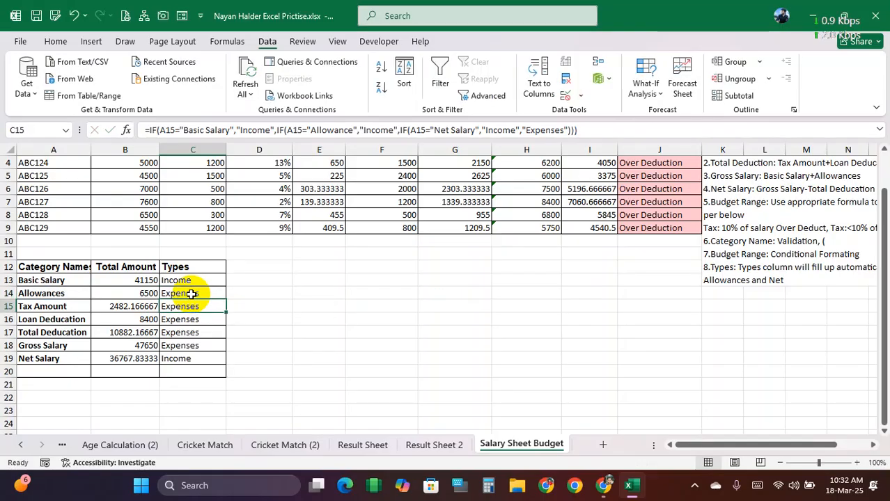
left_click(191, 293)
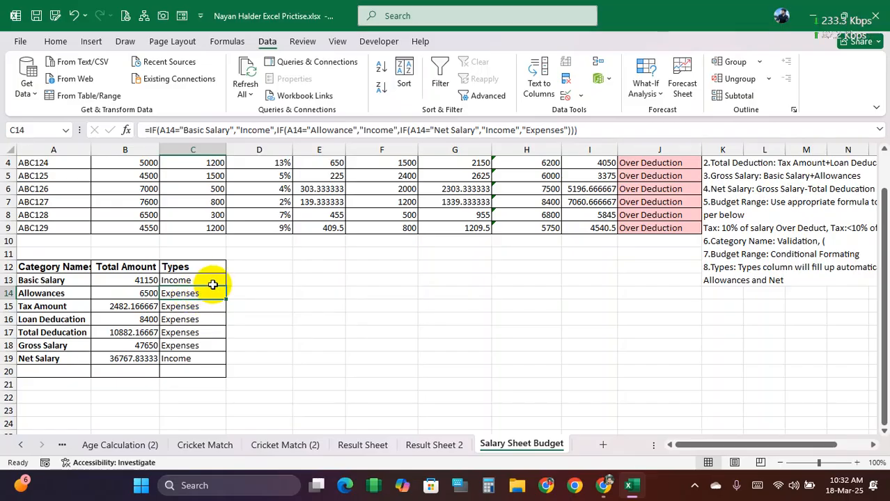
Correct the second condition in the C13 formula to test for "Allowances".
double_click(211, 280)
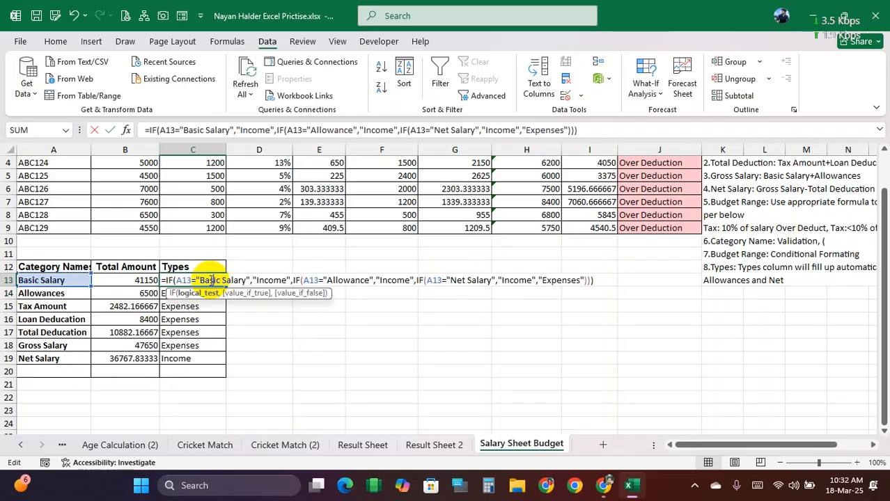
left_click(372, 280)
type("s")
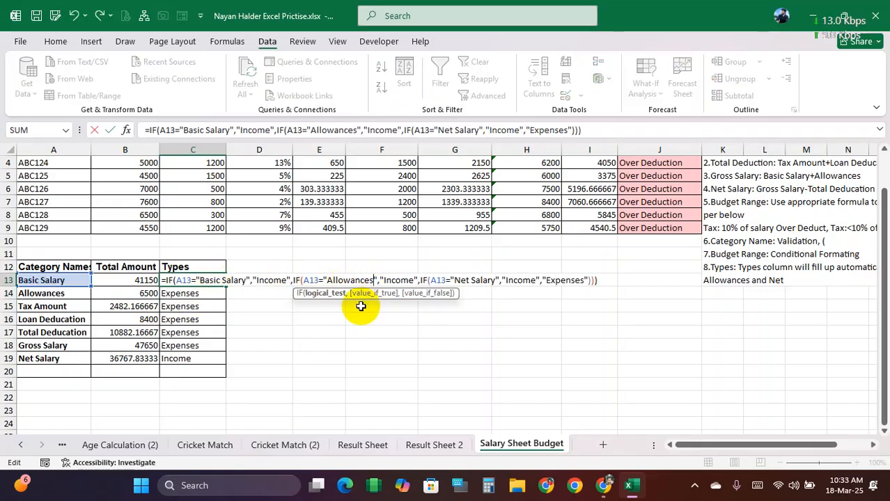
key("Return")
Fill the corrected Types formula from C13 down through the Net Salary row.
left_click(224, 281)
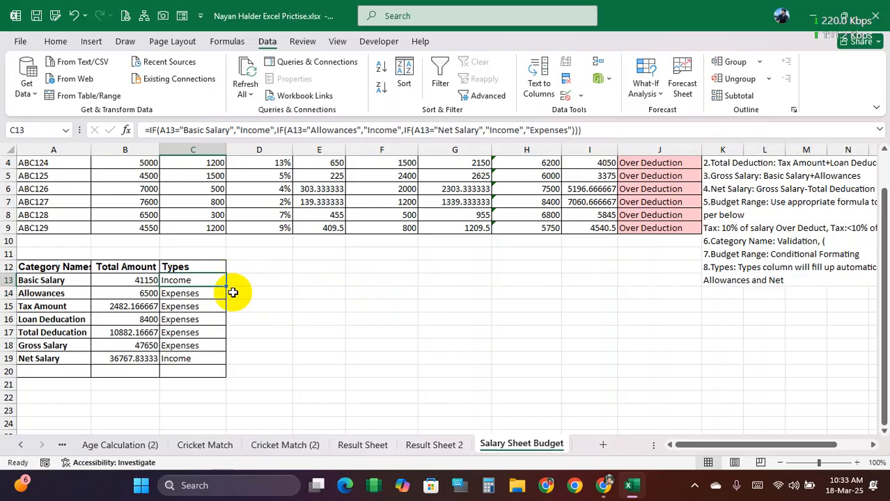
double_click(228, 288)
left_click(302, 294)
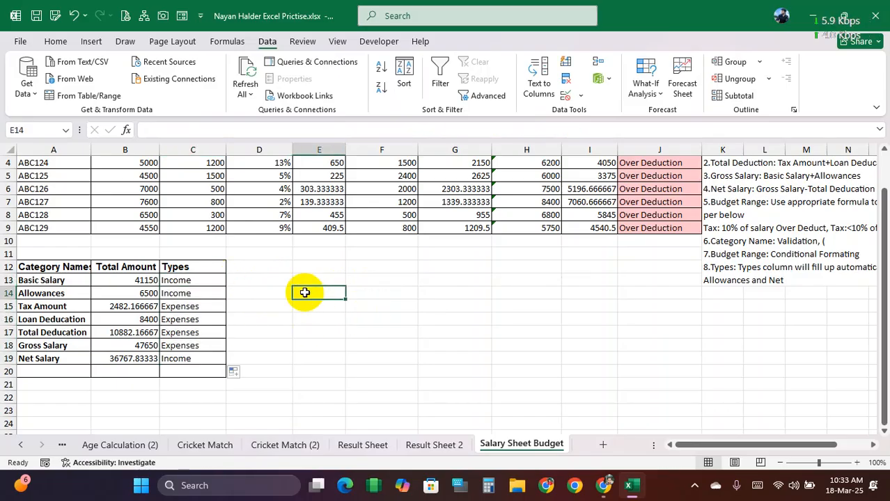
Review the filled Types column and the completed salary sheet, including the Budget Range formula in J3.
left_click_drag(205, 279, 183, 351)
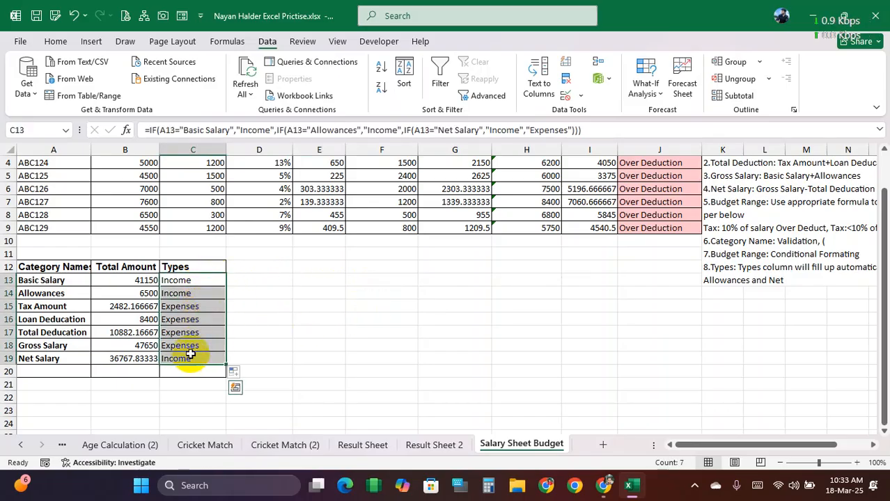
left_click(275, 294)
left_click_drag(184, 278, 180, 348)
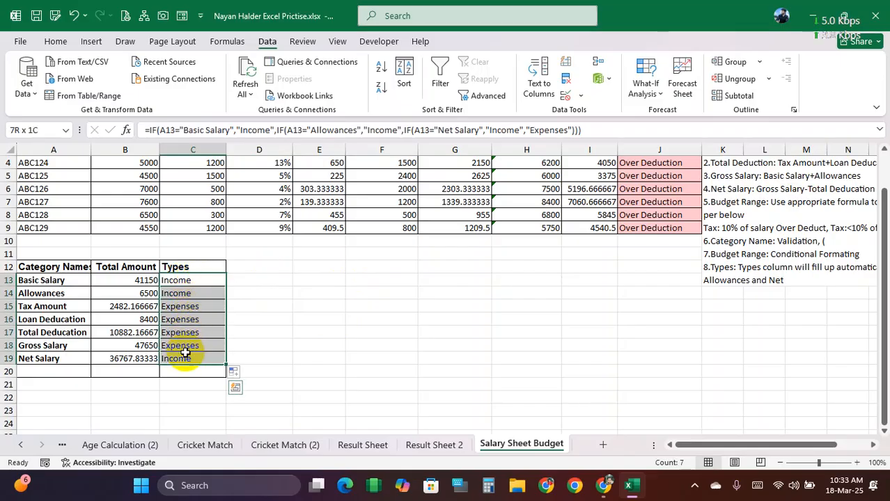
scroll(156, 222, "up", 1)
left_click_drag(36, 182, 636, 405)
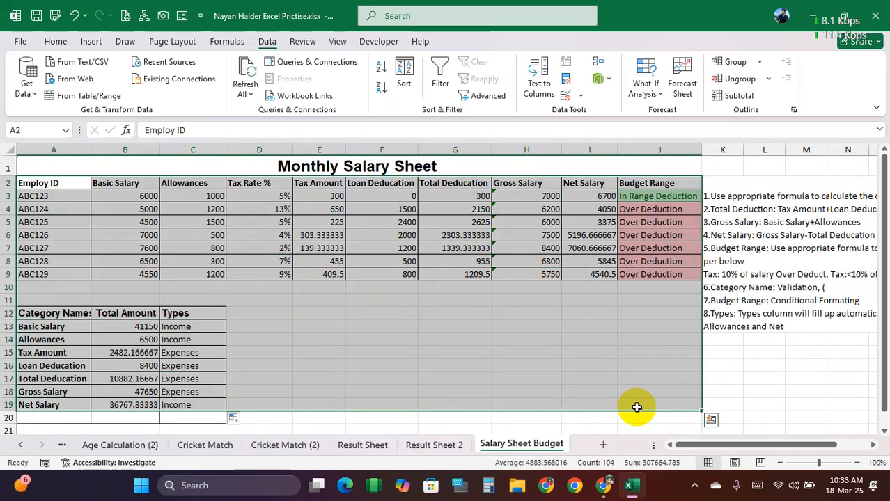
left_click(534, 354)
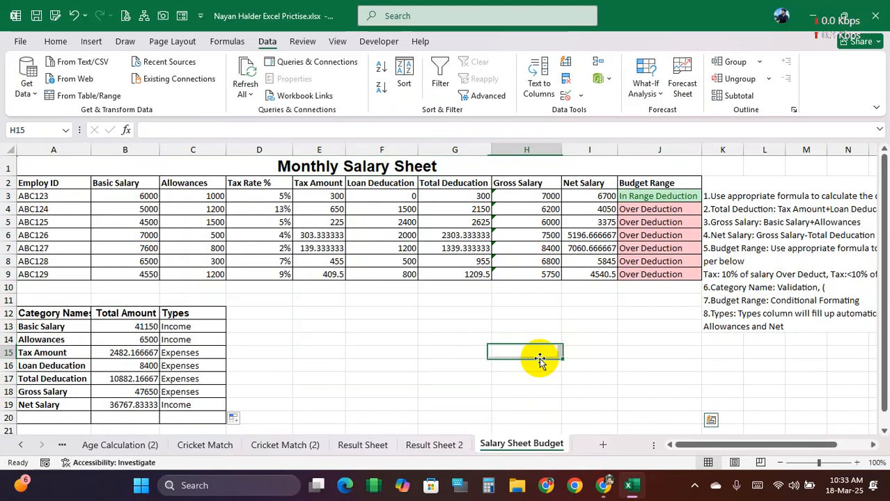
left_click_drag(49, 183, 665, 400)
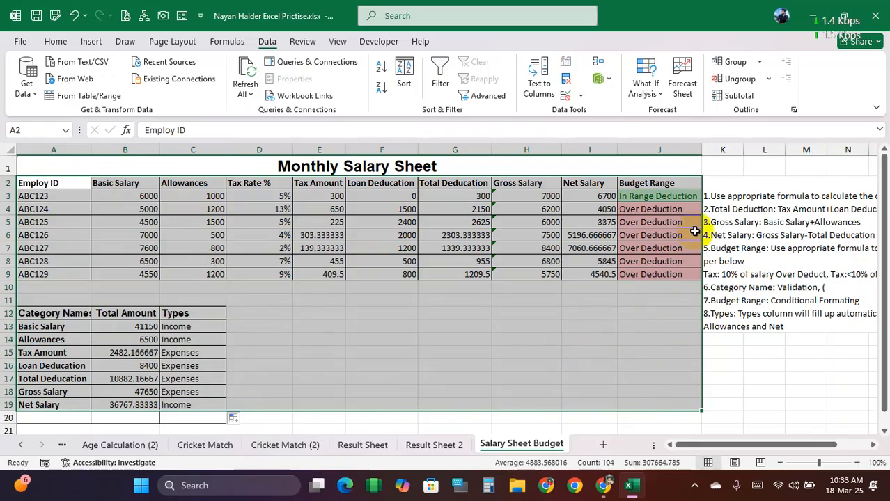
left_click(660, 197)
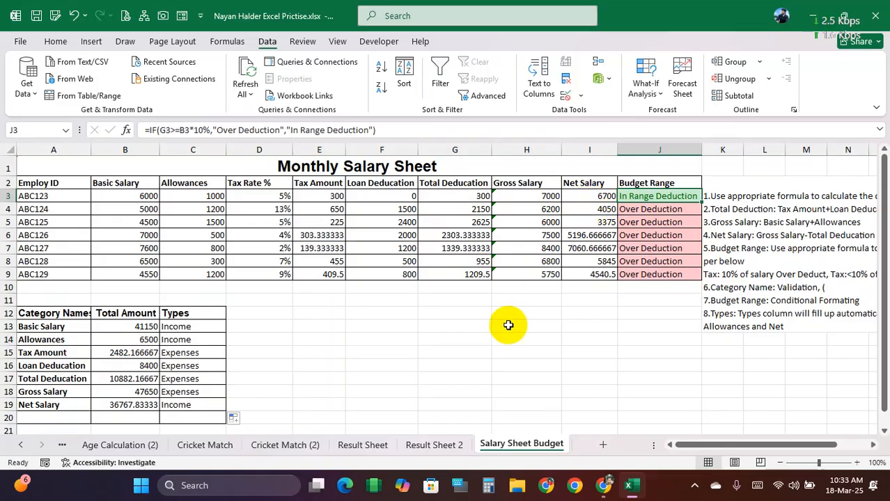
Read the full task instructions beside the Monthly Salary Sheet.
left_click_drag(675, 445, 731, 432)
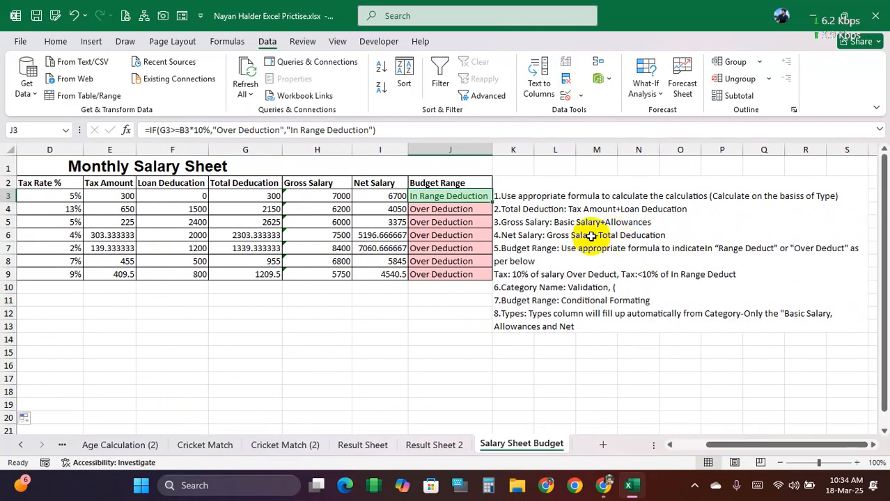
left_click(532, 200)
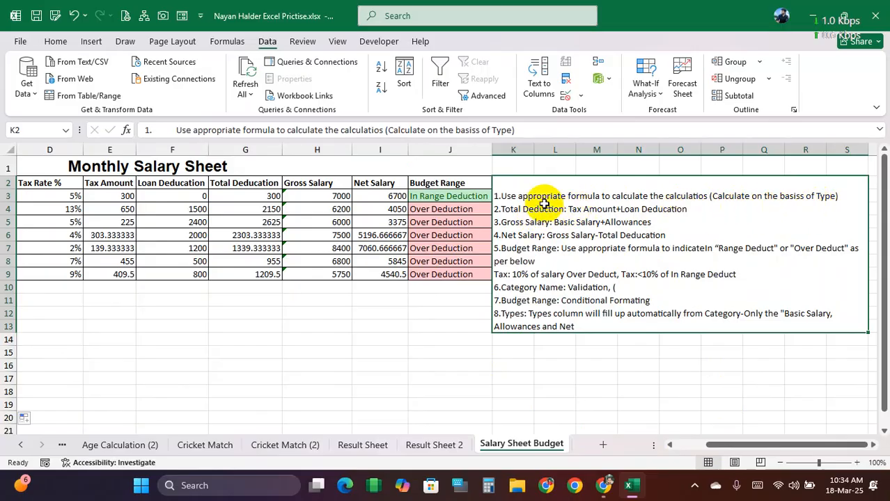
left_click_drag(720, 449, 657, 447)
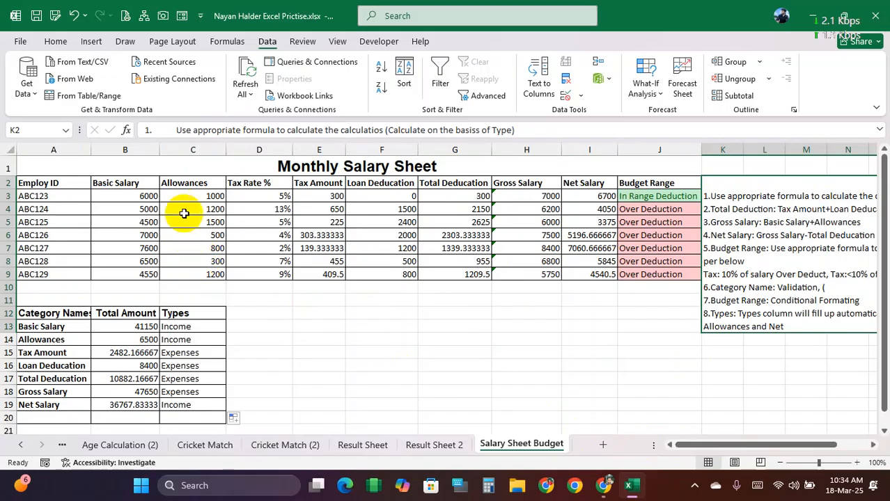
Review the Monthly Salary Sheet columns from Basic Salary to Total Deducation against the task instructions.
left_click_drag(193, 184, 206, 220)
left_click_drag(277, 192, 288, 233)
left_click_drag(339, 196, 349, 239)
left_click_drag(385, 196, 391, 265)
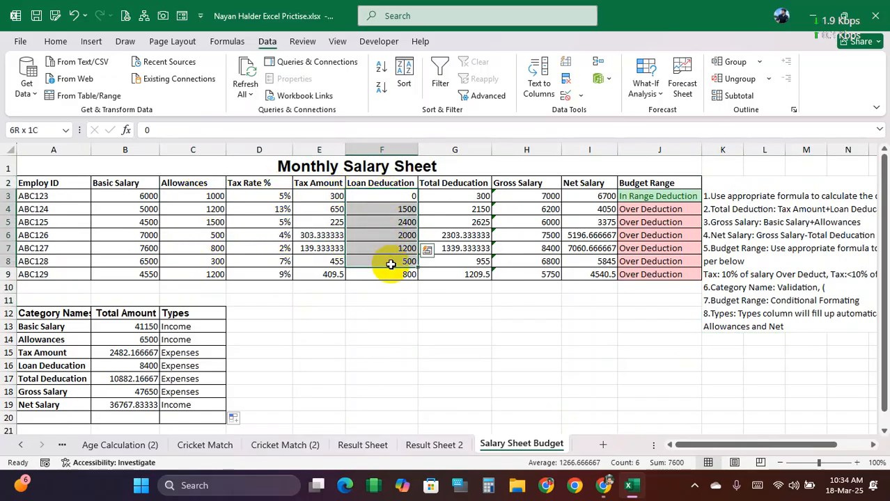
left_click(449, 195)
left_click_drag(325, 196, 148, 267)
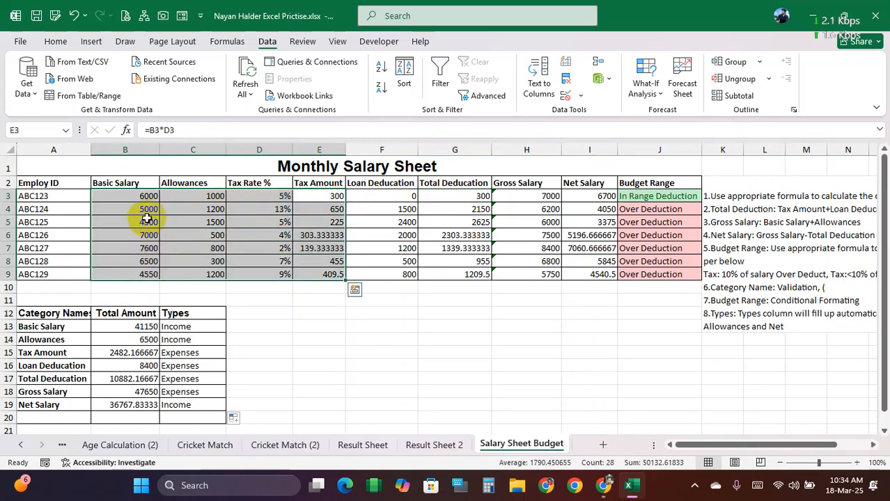
left_click_drag(142, 199, 309, 274)
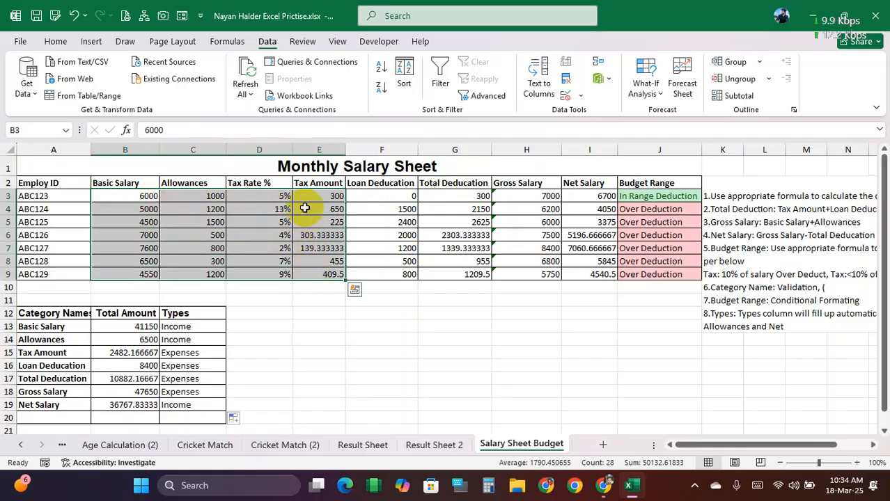
left_click(207, 196)
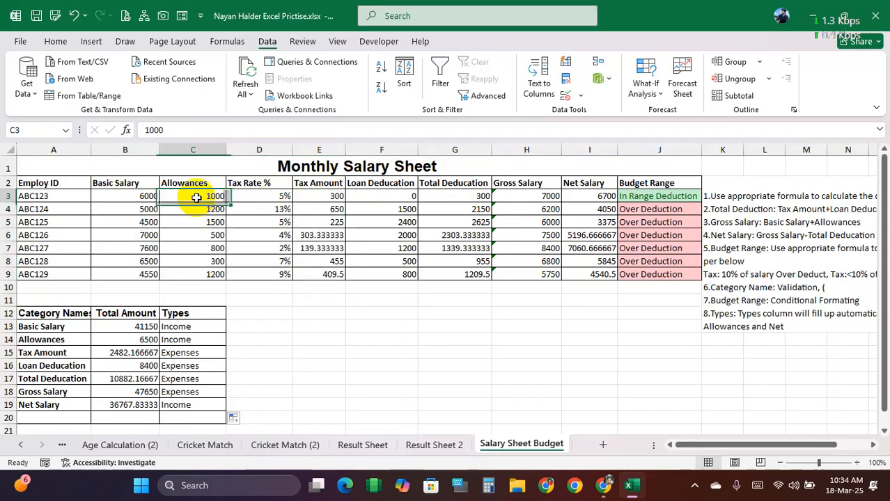
left_click_drag(125, 201, 131, 272)
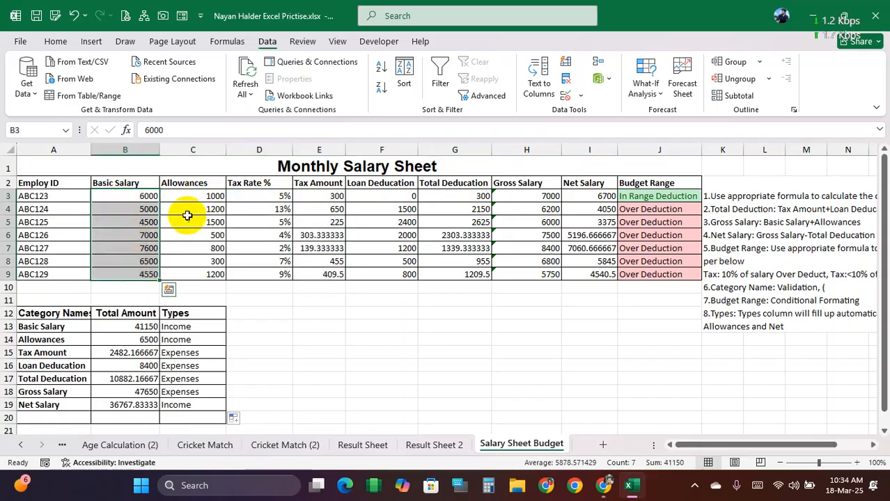
left_click_drag(199, 197, 209, 275)
left_click_drag(254, 198, 262, 277)
left_click_drag(319, 198, 318, 275)
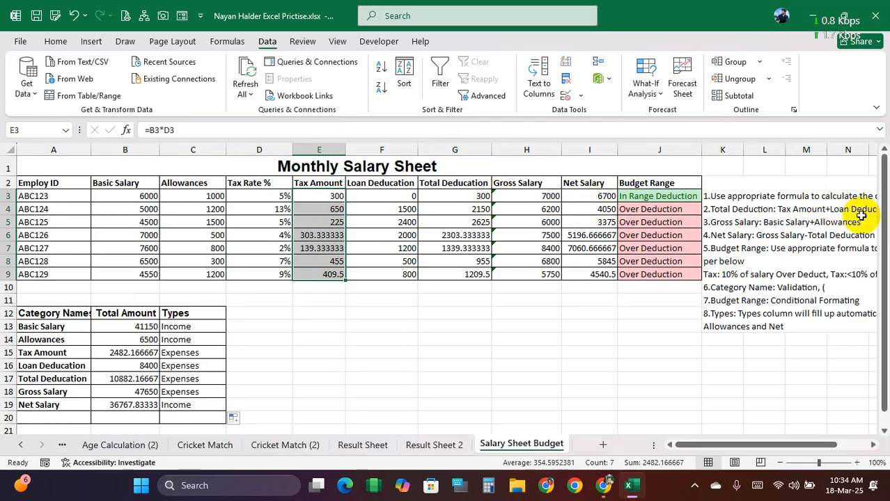
left_click_drag(479, 198, 470, 274)
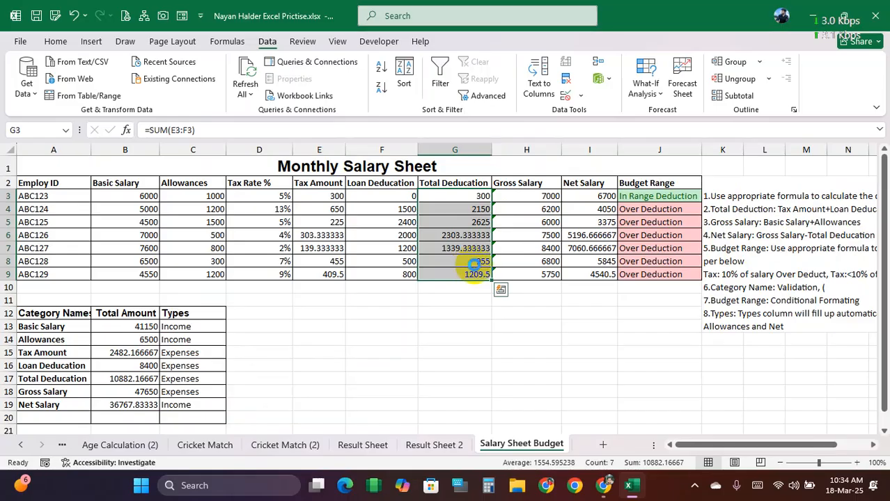
Capture the salary sheet area, outline the Total Deducation values, and draw arrows to Tax Amount, Loan Deducation and Total Deducation.
scroll(472, 266, "down", 1)
key("Print")
left_click_drag(2, 106, 865, 429)
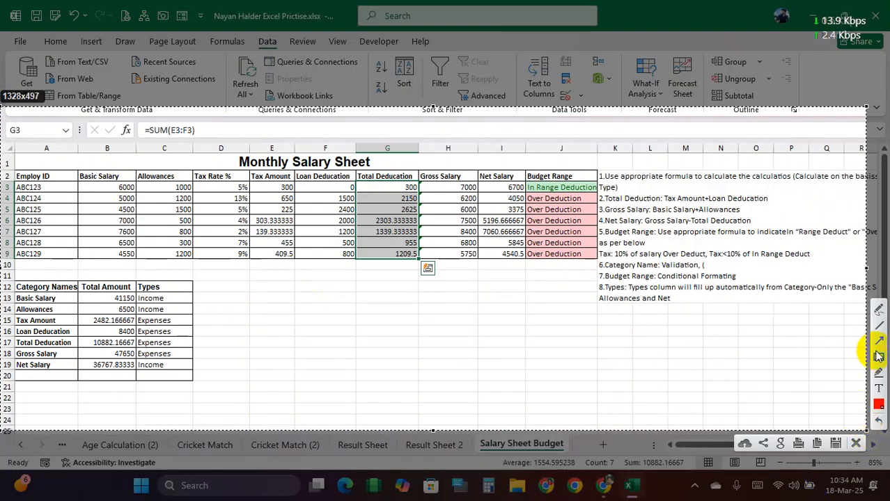
mouse_move(358, 180)
left_mouse_down()
mouse_move(407, 263)
mouse_move(419, 258)
left_mouse_up()
left_click(878, 341)
left_click_drag(268, 126, 272, 180)
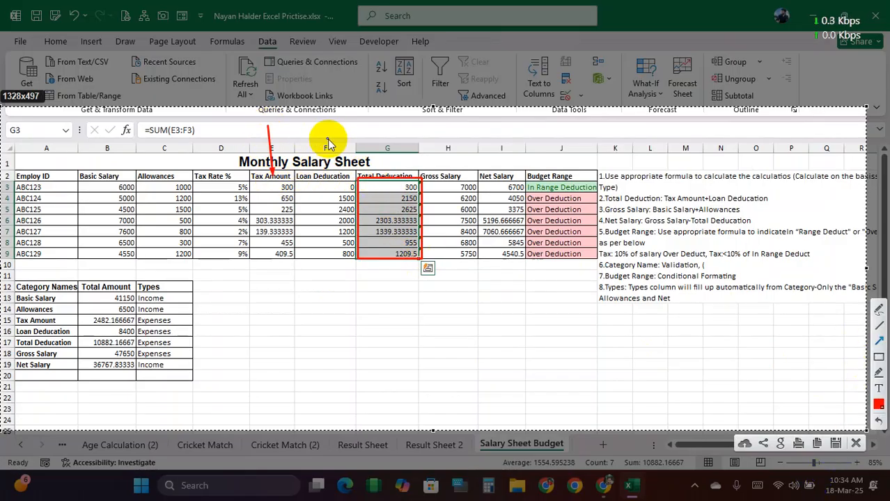
left_click_drag(328, 134, 317, 171)
mouse_move(268, 128)
left_mouse_down()
mouse_move(347, 144)
mouse_move(388, 172)
left_mouse_up()
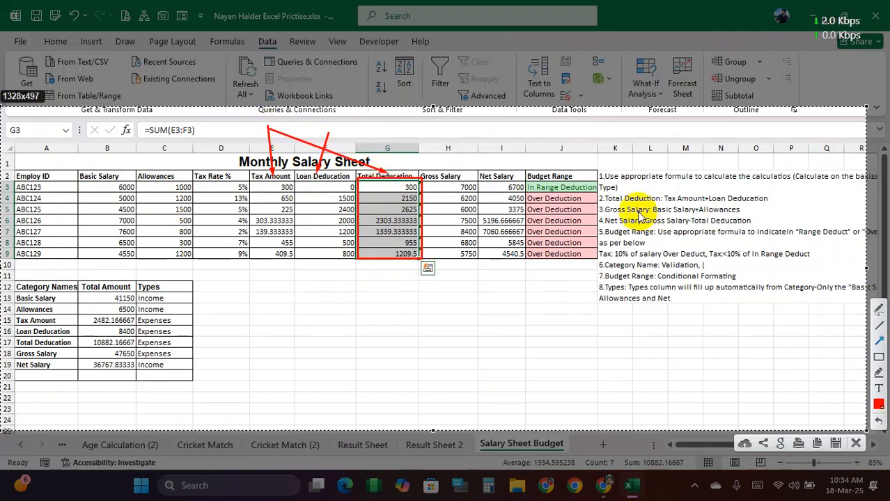
Outline the Gross Salary instruction and the Gross Salary values, with arrows to the Gross Salary, Basic Salary and Allowances headers.
left_click(880, 357)
left_click_drag(600, 204, 748, 215)
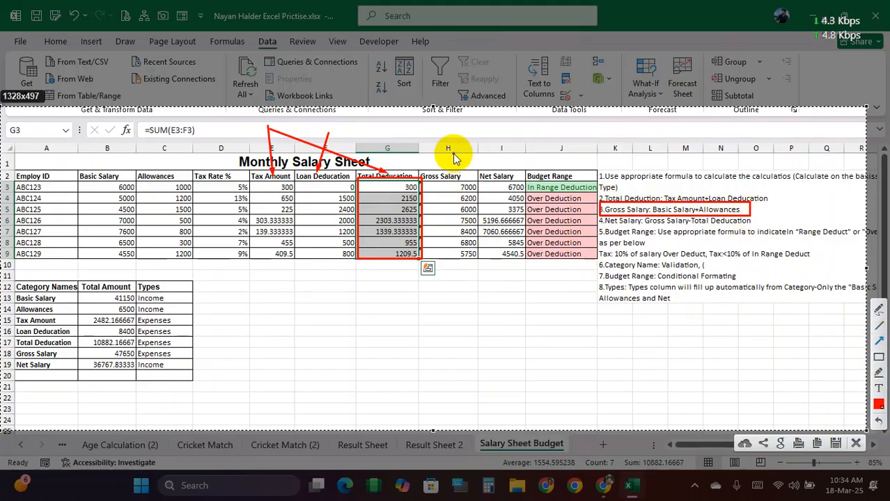
left_click_drag(411, 133, 444, 179)
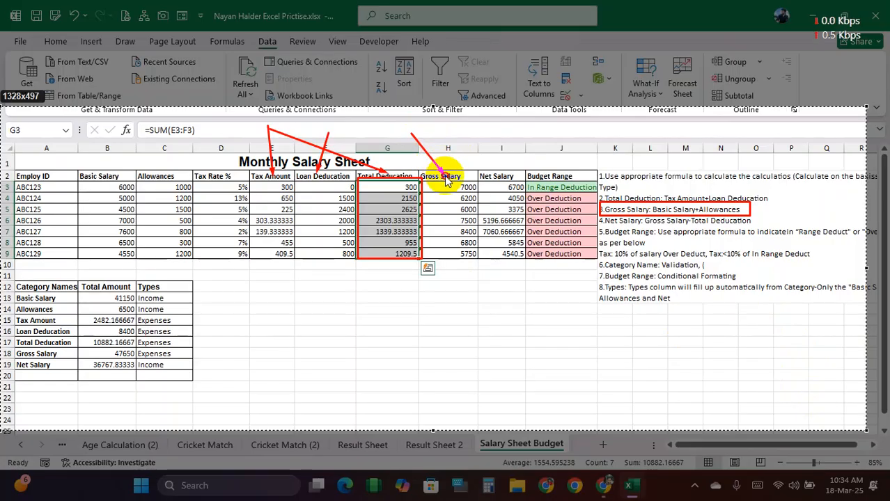
left_click_drag(414, 134, 122, 168)
mouse_move(410, 136)
left_mouse_down()
mouse_move(209, 154)
mouse_move(156, 174)
left_mouse_up()
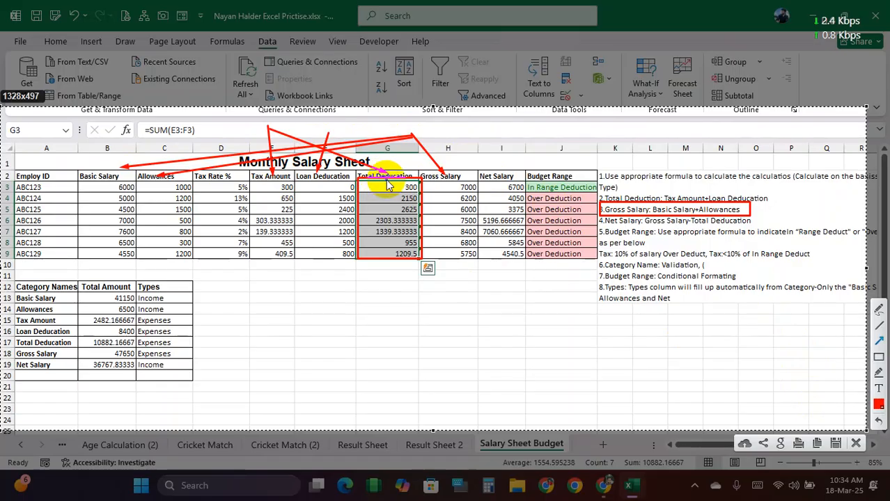
left_click(878, 362)
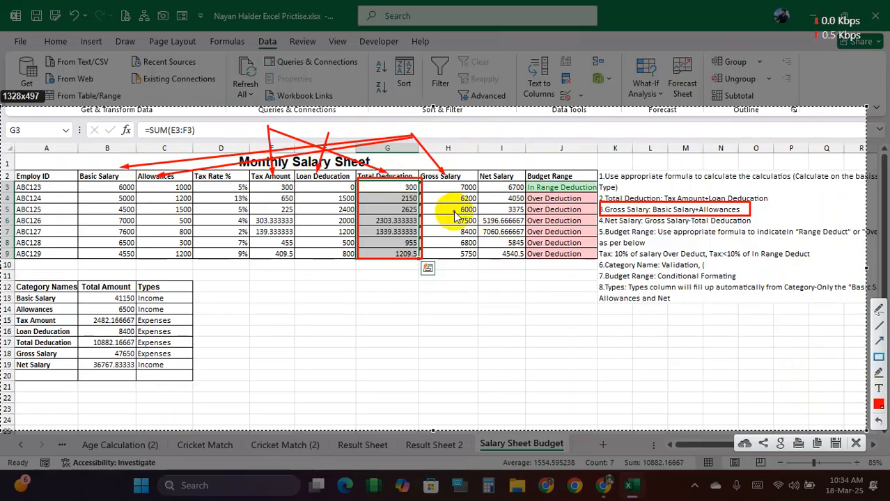
left_click_drag(422, 181, 479, 265)
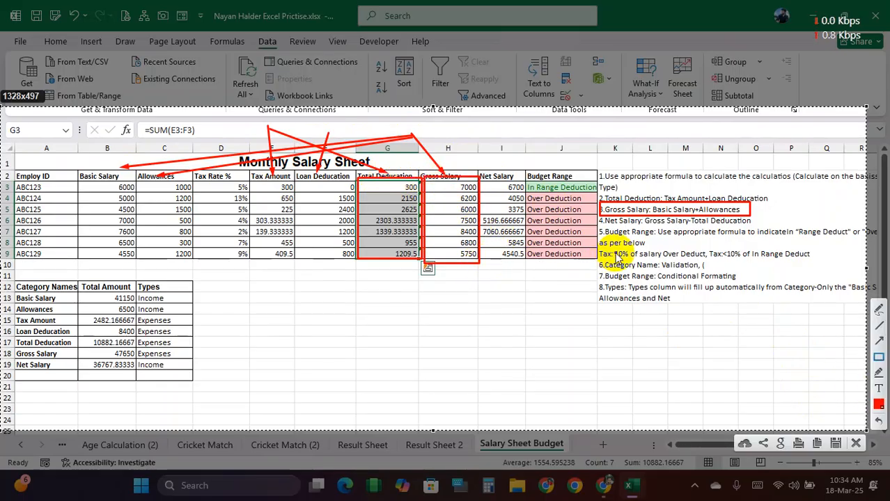
Outline the Net Salary values and draw arrows to the Net Salary, Gross Salary and Total Deducation headers.
left_click_drag(479, 180, 524, 256)
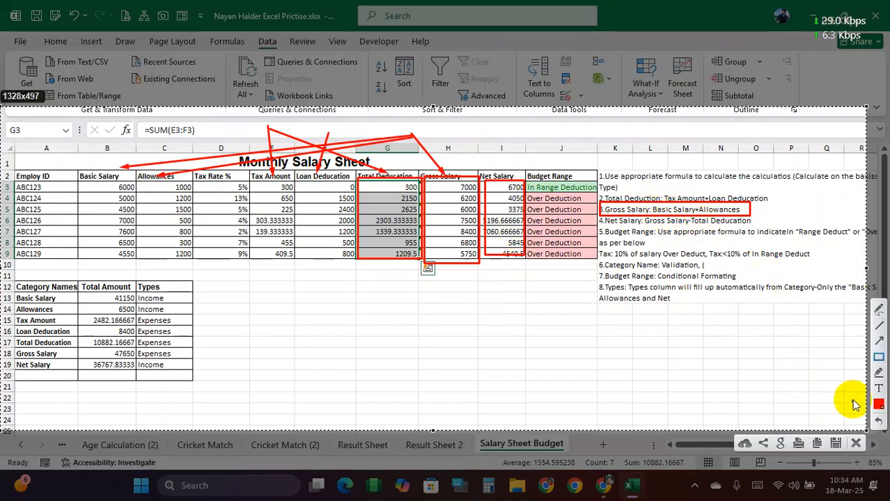
left_click(878, 340)
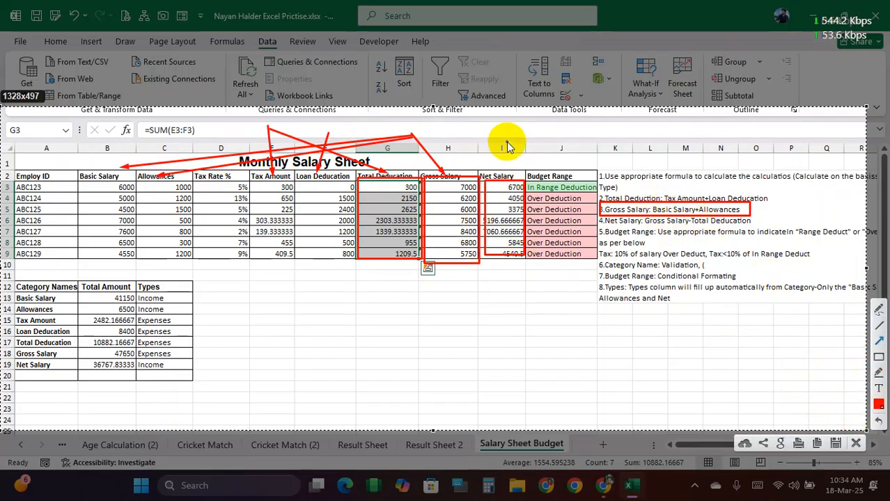
left_click_drag(493, 120, 452, 174)
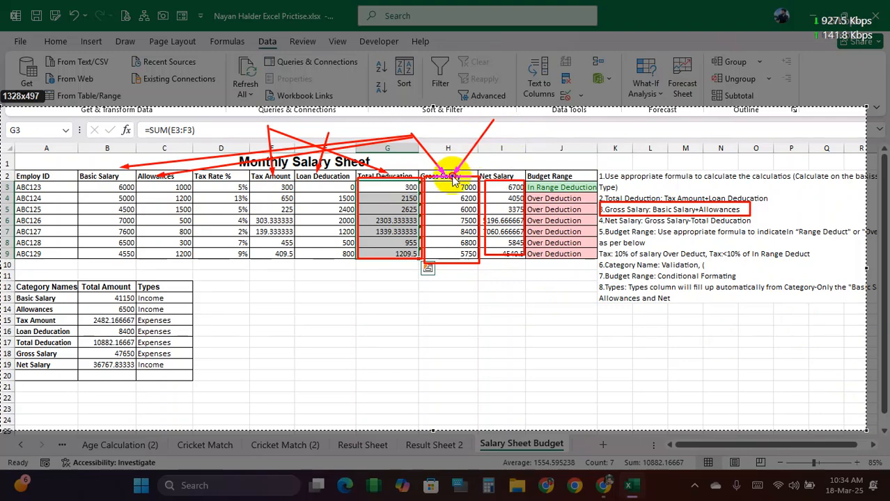
left_click_drag(491, 124, 410, 168)
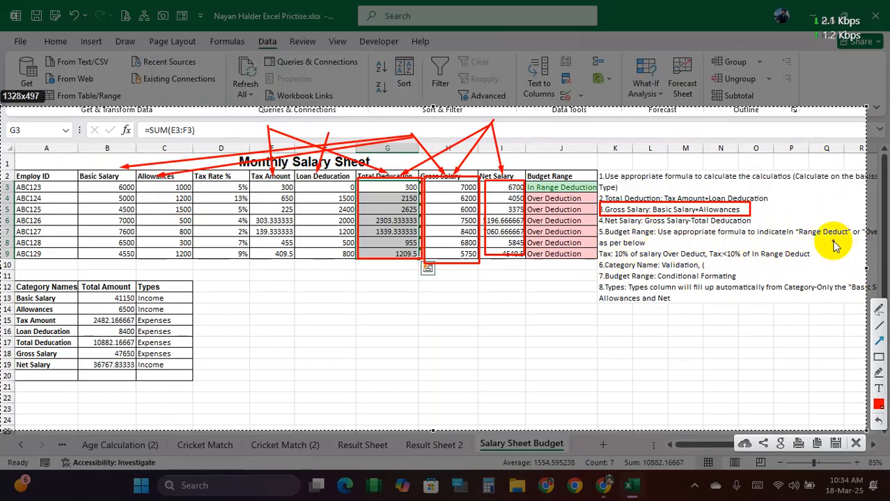
Draw arrows to the 10% tax rule in the instructions, the Tax Rate % values and the Total Deducation values.
left_click_drag(834, 244, 680, 253)
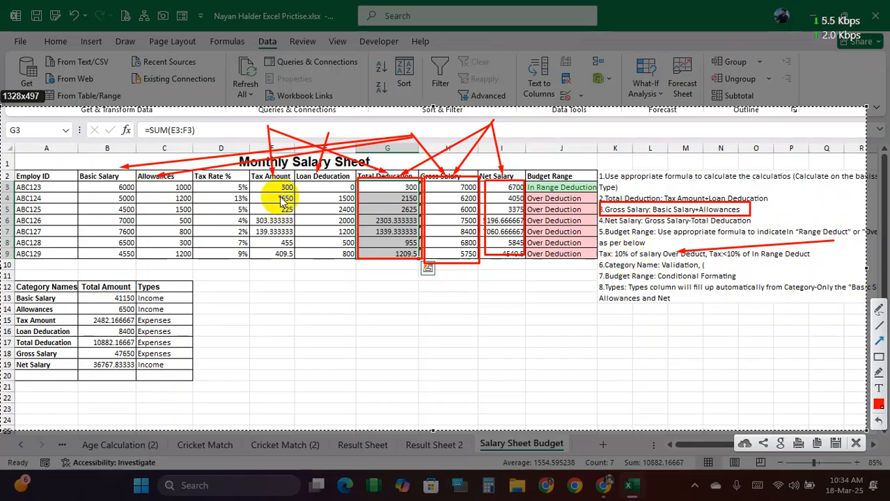
left_click_drag(200, 166, 217, 234)
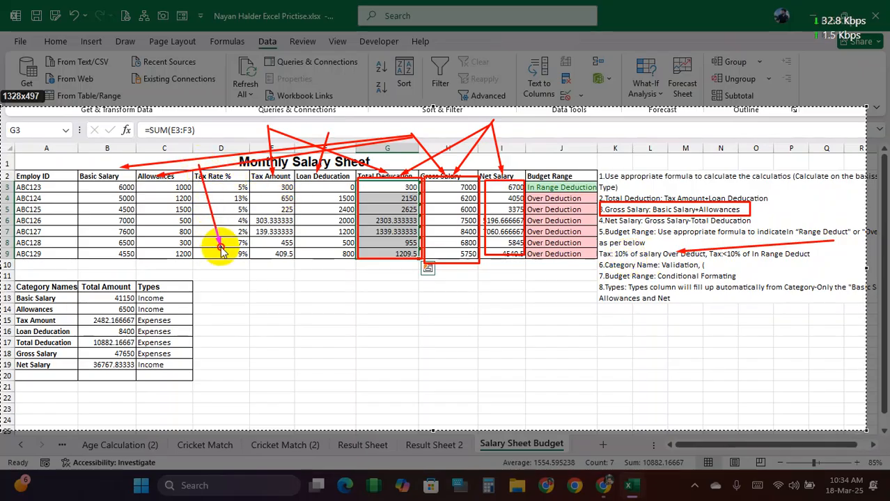
left_click_drag(221, 247, 221, 246)
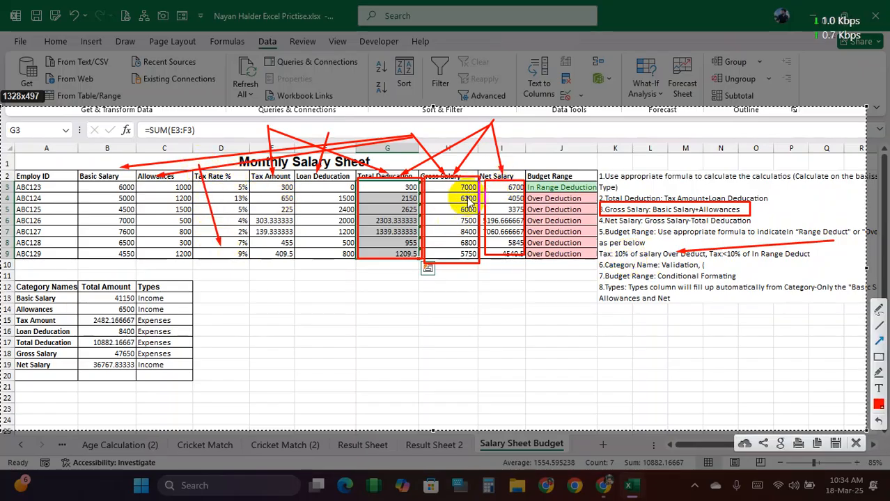
left_click_drag(374, 128, 398, 208)
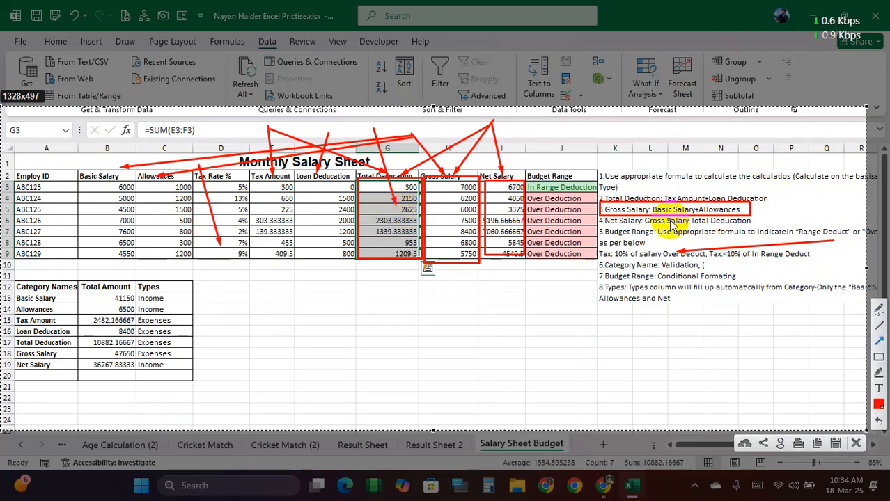
Outline the Budget Range column with a double rectangle on the capture.
left_click(879, 356)
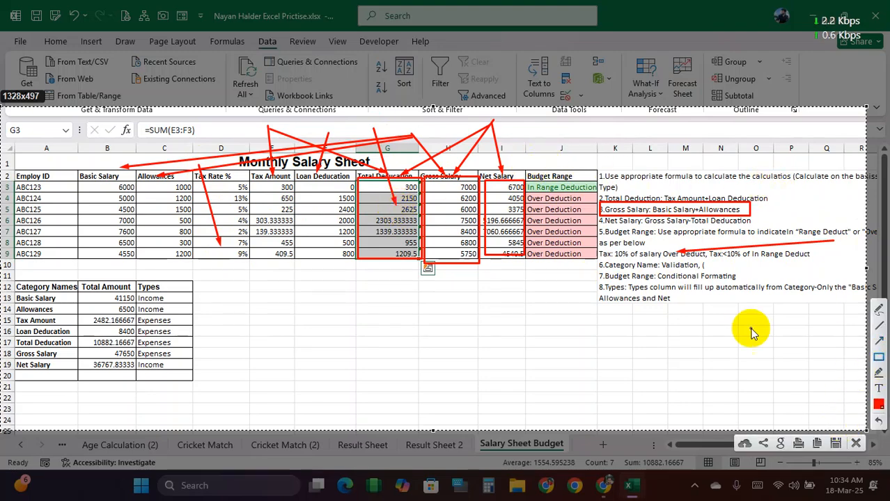
left_click_drag(516, 165, 597, 268)
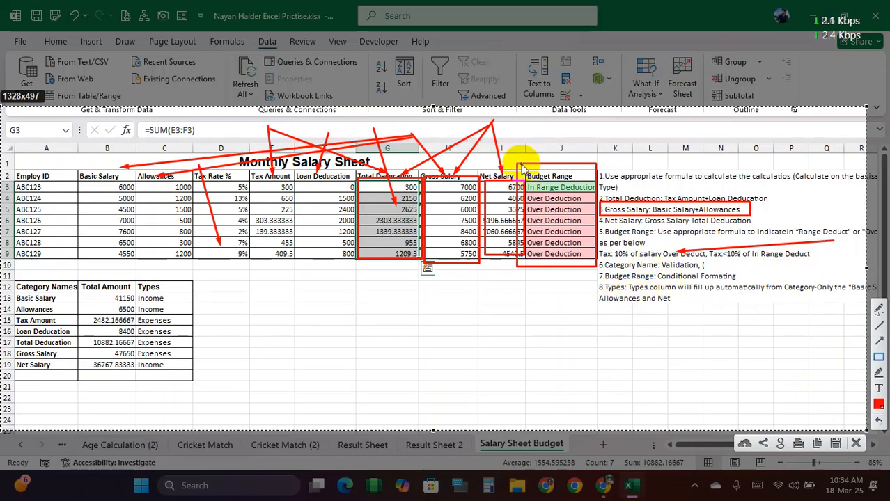
left_click_drag(513, 164, 596, 269)
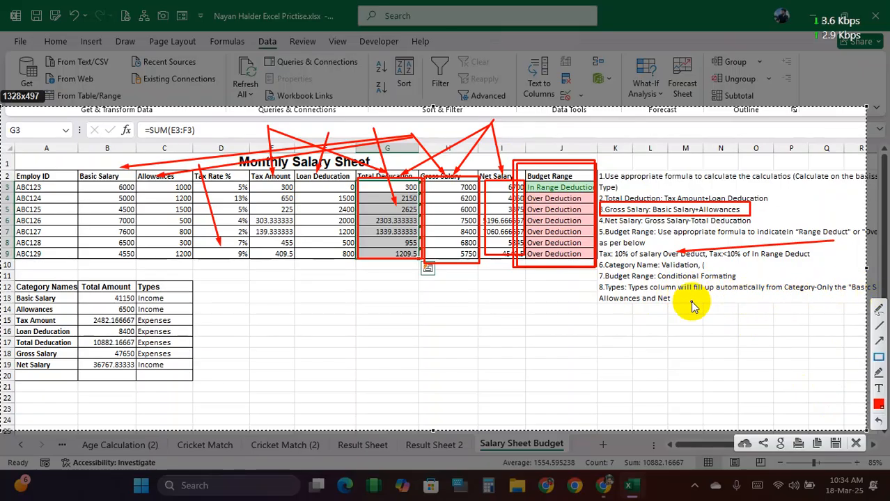
Outline the Types column, the Basic Salary, Allowances and Net Salary categories and their Income entries, and close the capture unsaved.
mouse_move(136, 280)
left_mouse_down()
mouse_move(158, 302)
mouse_move(190, 379)
left_mouse_up()
left_click_drag(15, 292, 76, 314)
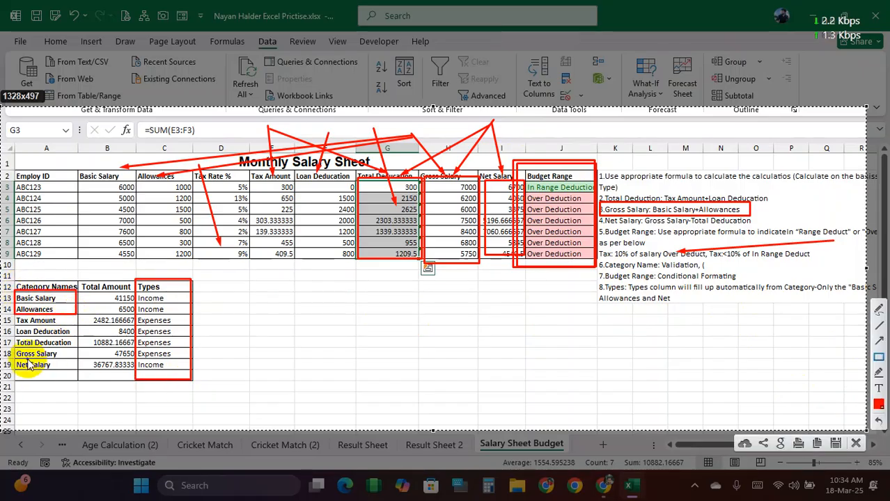
left_click_drag(14, 361, 76, 377)
left_click_drag(136, 361, 198, 371)
left_click_drag(136, 304, 194, 313)
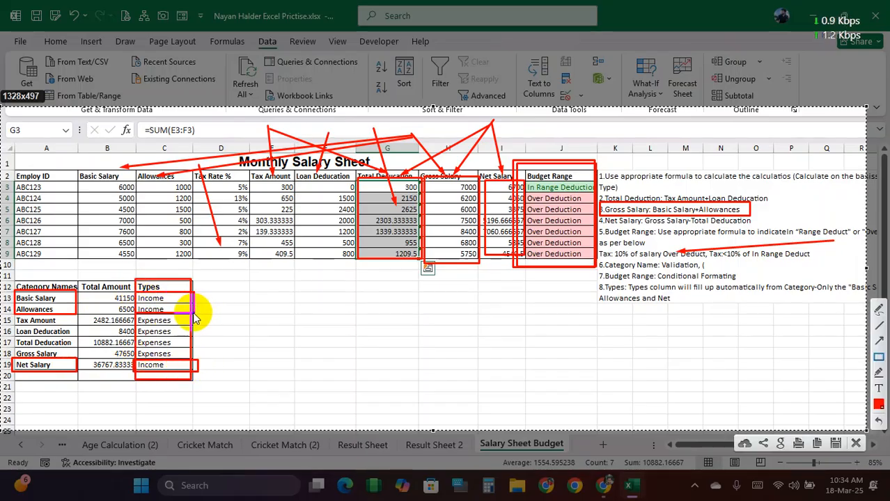
left_click(856, 447)
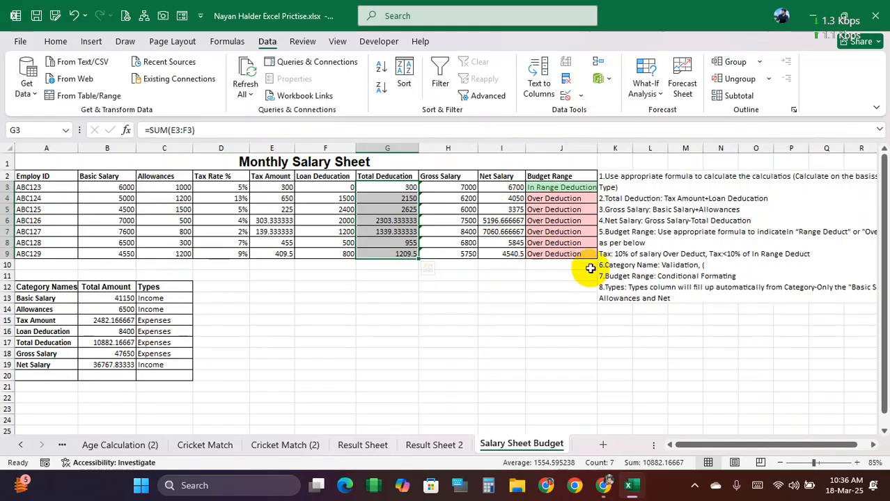
Look over the Result Sheet 2 and Result Sheet worksheets in turn.
left_click(444, 446)
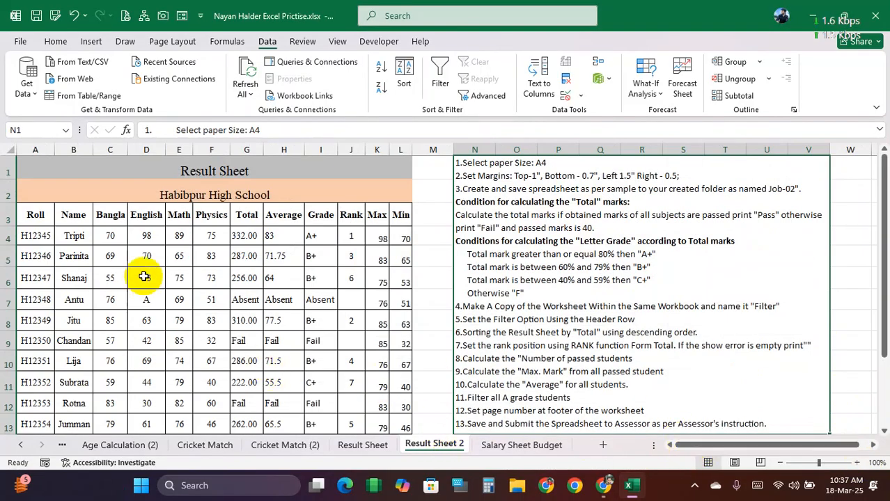
left_click(211, 237)
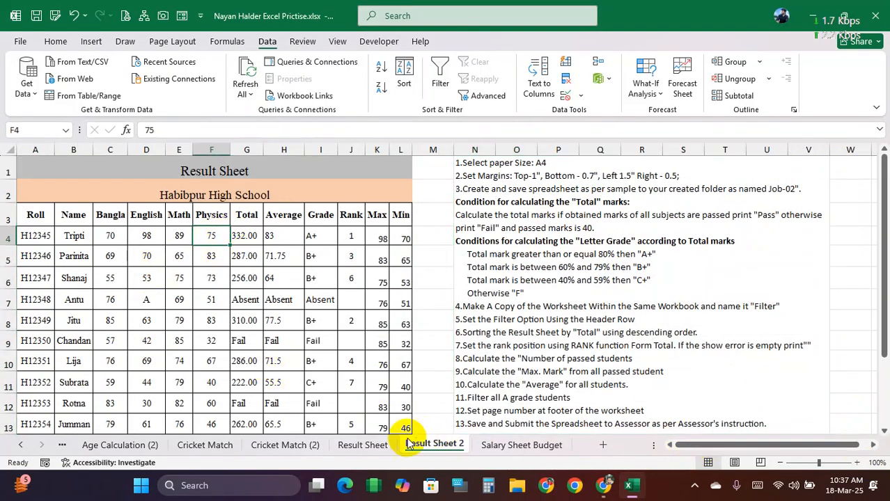
left_click(376, 446)
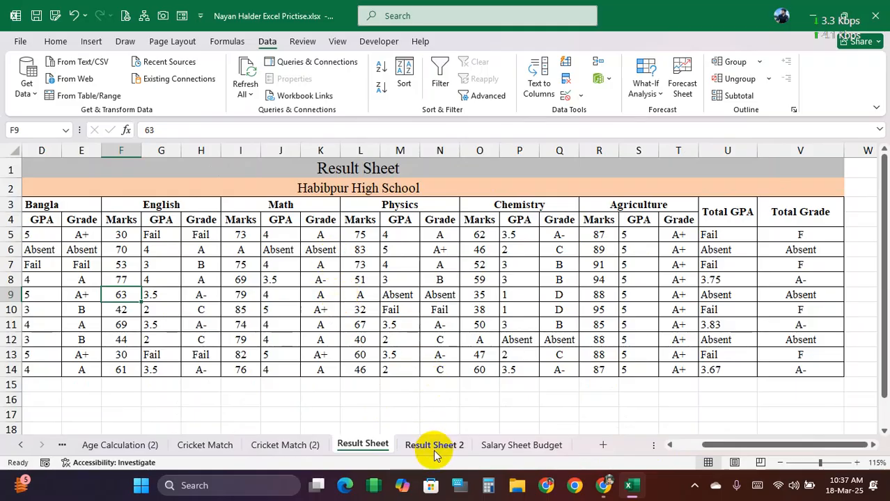
left_click(433, 446)
left_click(362, 445)
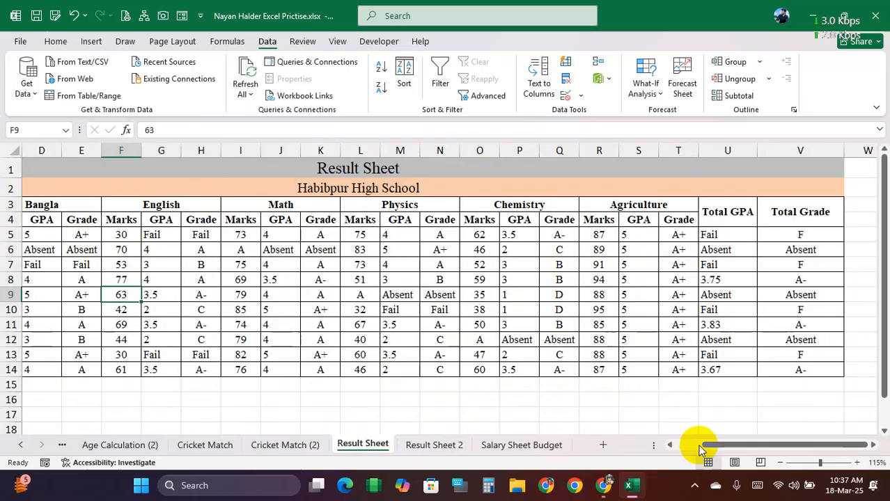
Examine the Marks, GPA and Grade cells for Bangla, English and Math in Result Sheet.
left_click_drag(705, 446, 655, 445)
left_click_drag(154, 235, 166, 356)
left_click(189, 237)
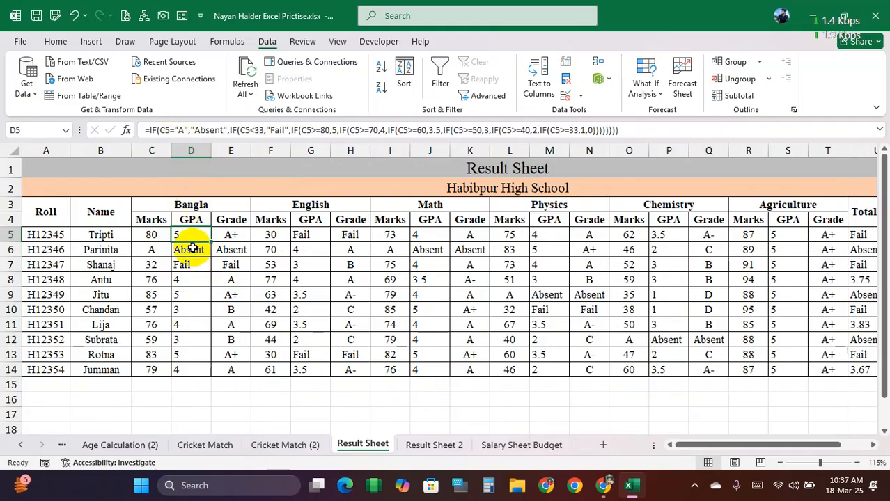
left_click(153, 236)
left_click_drag(199, 236, 237, 296)
left_click(276, 236)
left_click_drag(304, 237, 363, 237)
left_click(404, 239)
left_click_drag(444, 236, 497, 236)
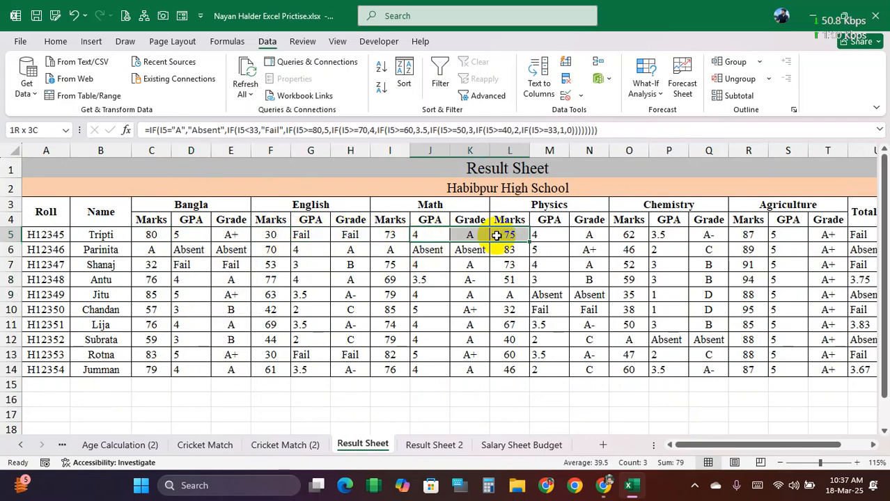
Review the marks block from Bangla to Physics, the Bangla GPA formula in D5, and the Total GPA and Total Grade columns.
left_click_drag(152, 237, 512, 370)
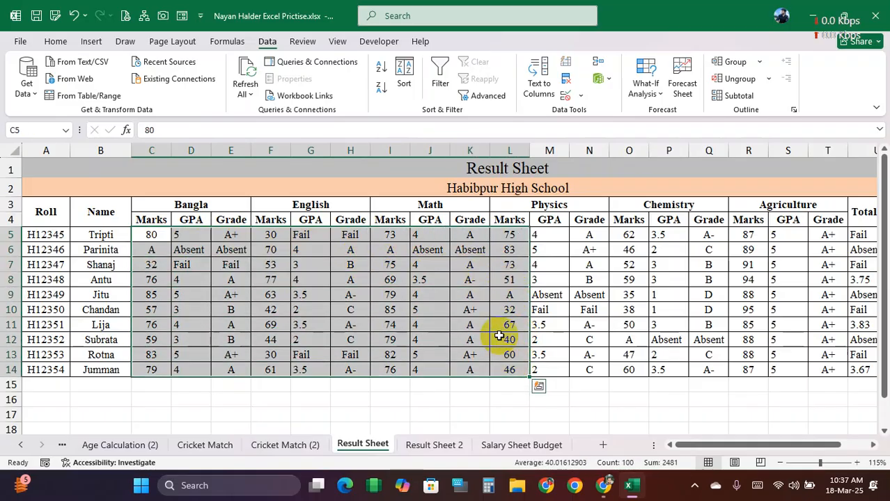
left_click(456, 267)
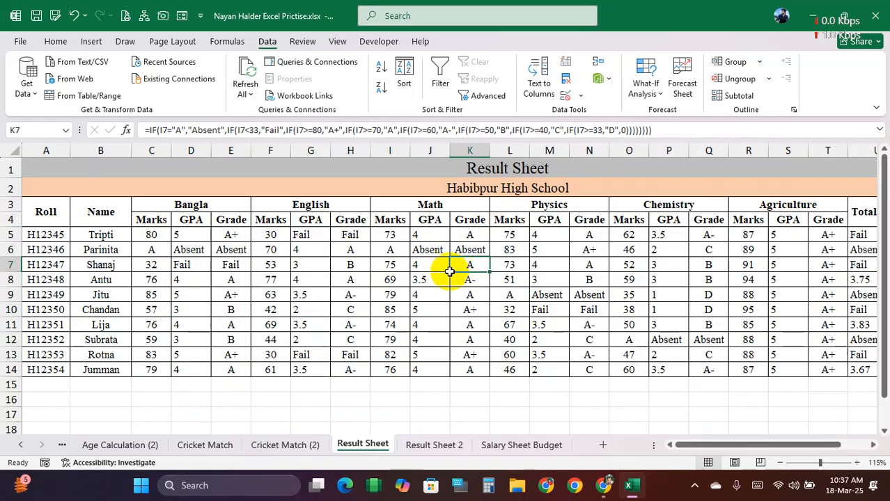
left_click(160, 238)
left_click(187, 237)
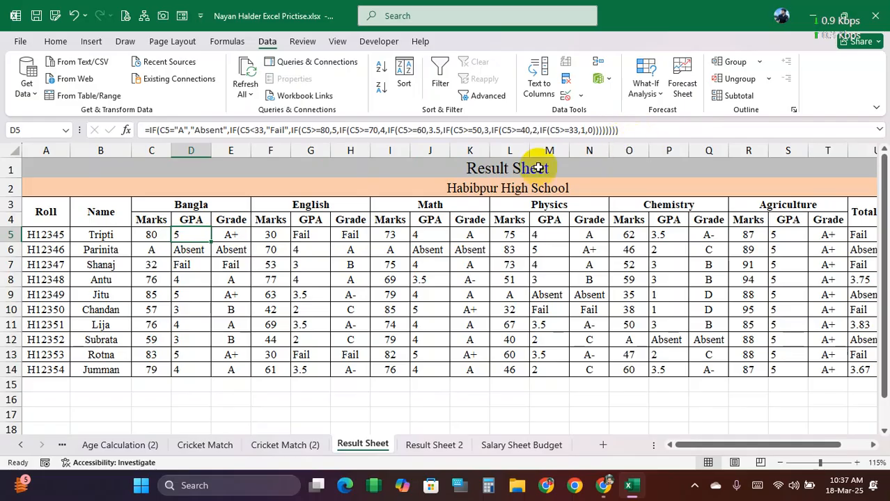
left_click_drag(711, 451, 764, 441)
left_click_drag(727, 235, 728, 369)
left_click_drag(800, 235, 801, 355)
Compare the subject marks in Result Sheet 2 with those in Result Sheet.
left_click(431, 446)
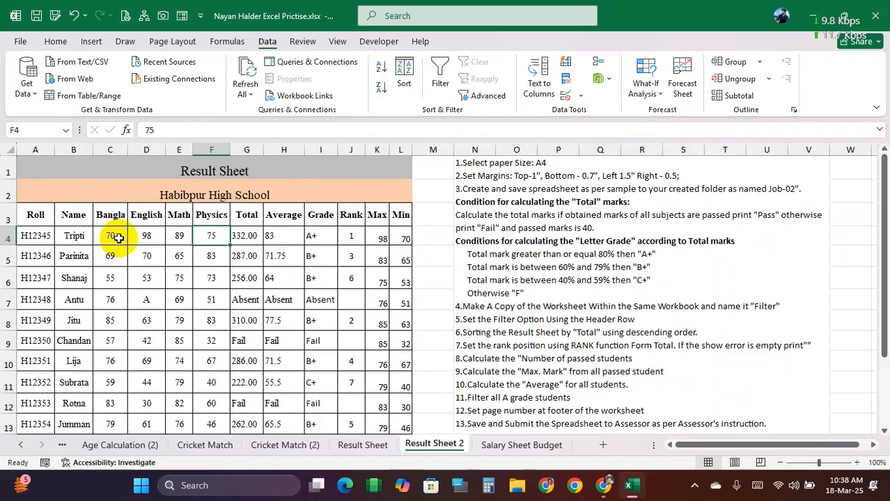
left_click_drag(112, 236, 214, 238)
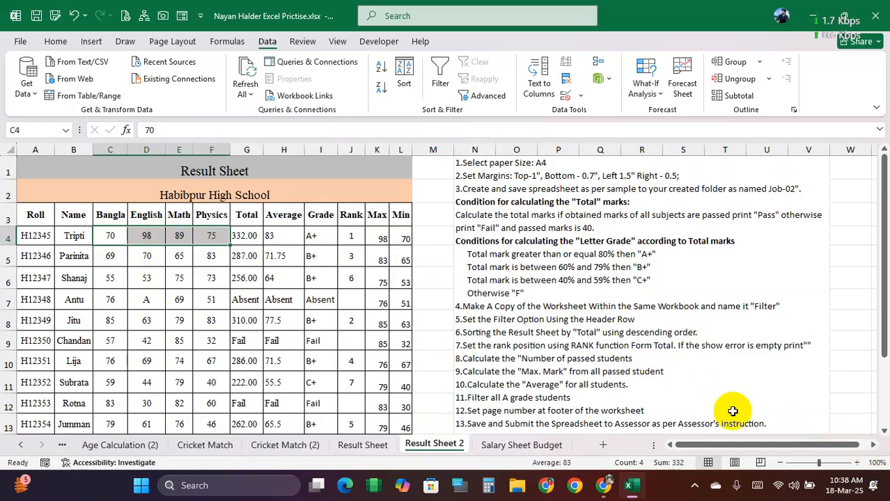
left_click(366, 445)
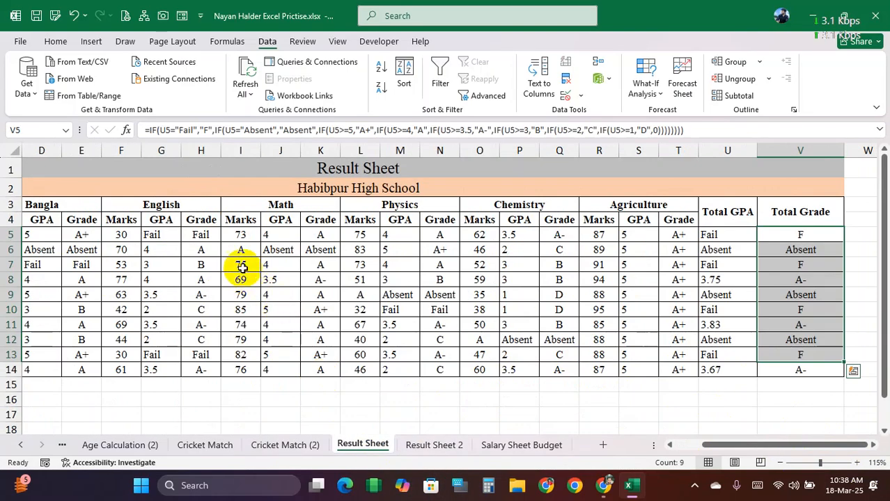
left_click_drag(240, 265, 360, 310)
left_click(434, 445)
left_click_drag(143, 236, 209, 355)
left_click(137, 278)
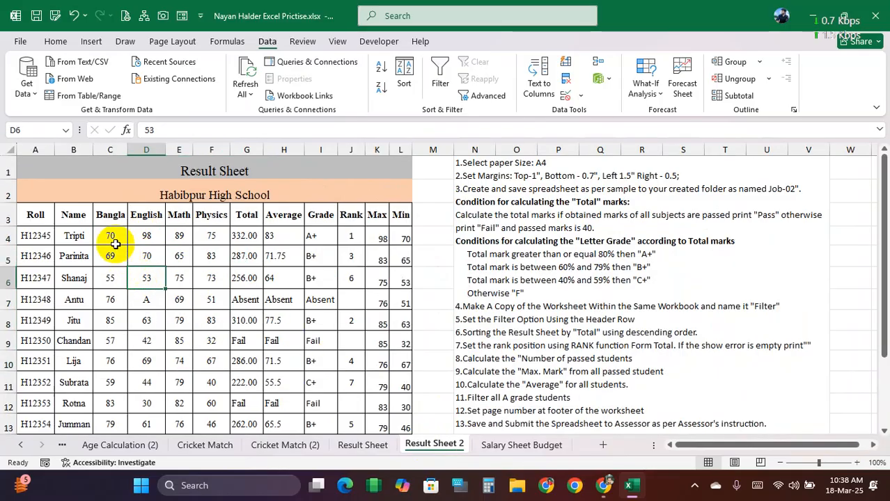
Review the row 4 subject marks and the Total, Average and Grade formulas in Result Sheet 2 against the letter grade conditions.
left_click_drag(110, 236, 211, 235)
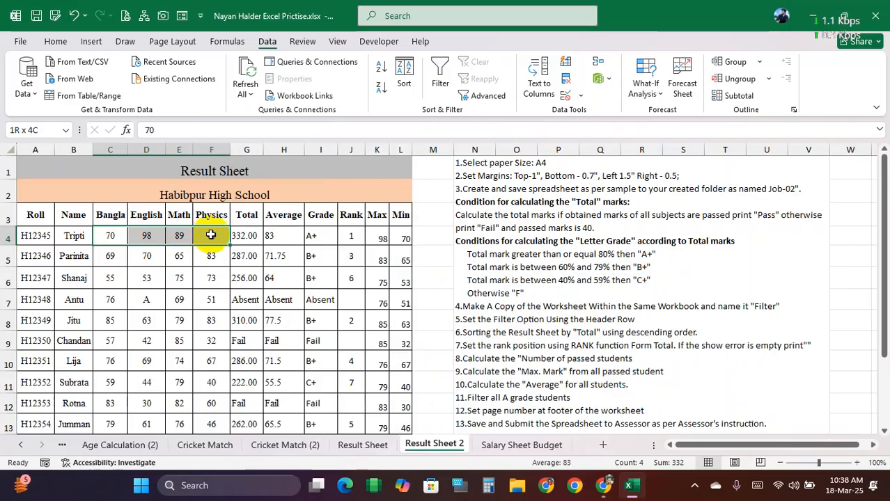
left_click(243, 235)
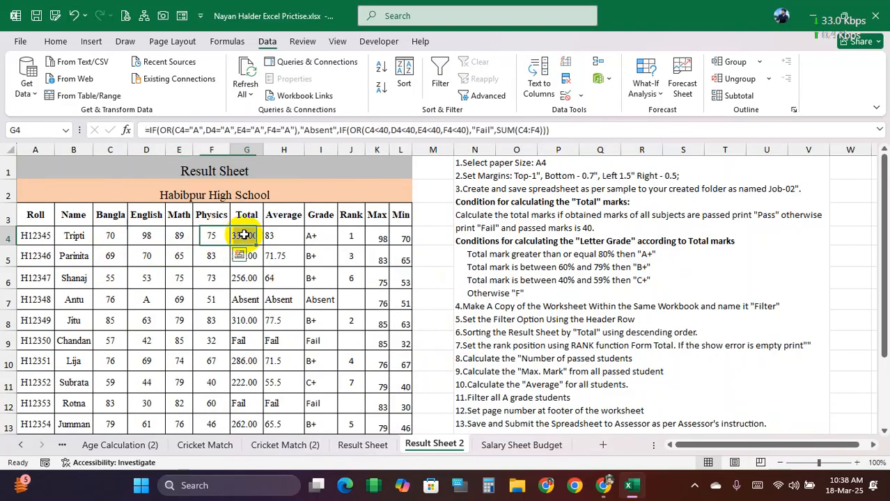
left_click(284, 236)
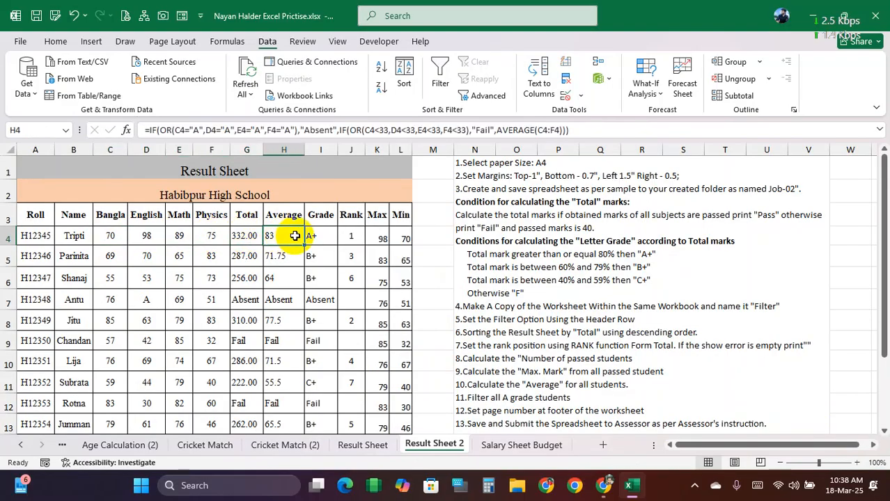
left_click(318, 236)
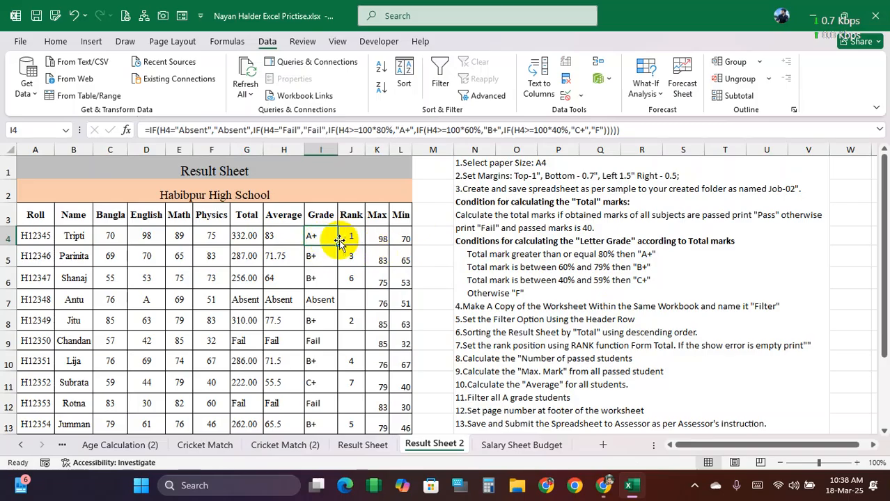
left_click(512, 254)
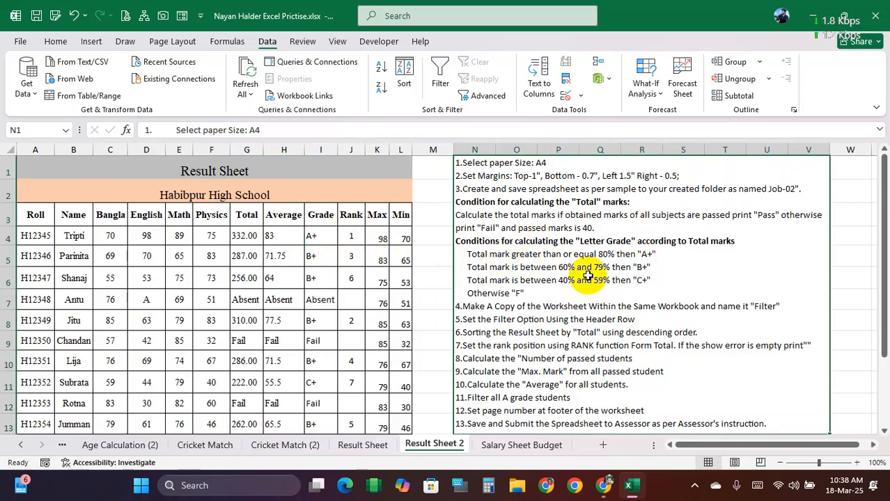
left_click(316, 235)
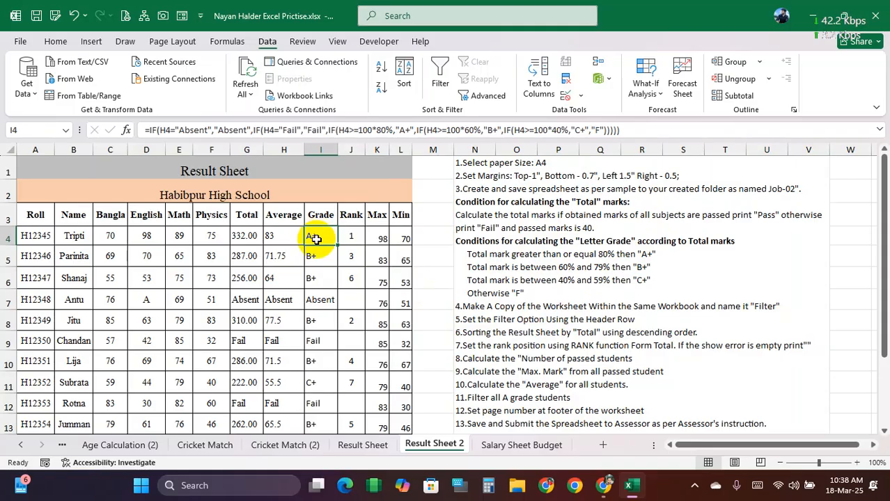
Look over the Grade and Rank cells and the Max and Min formulas for the first students in Result Sheet 2.
left_click_drag(316, 238, 324, 280)
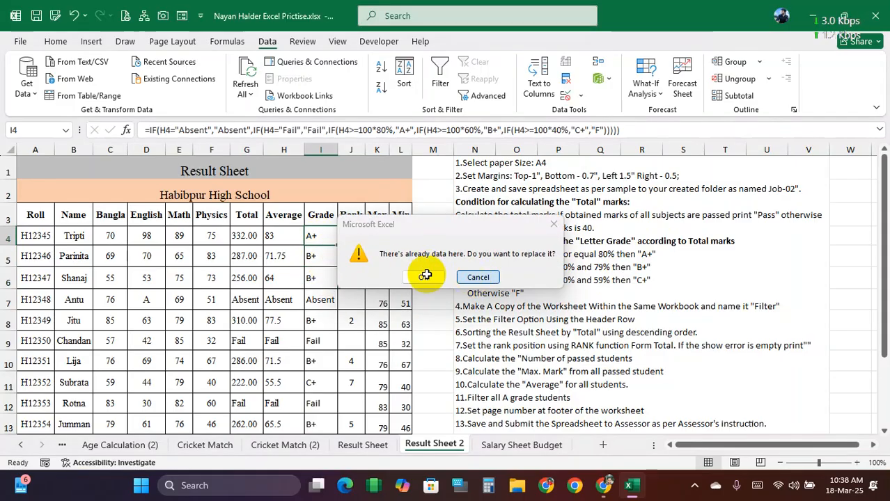
left_click(473, 277)
left_click_drag(353, 235, 350, 283)
left_click_drag(381, 239, 383, 257)
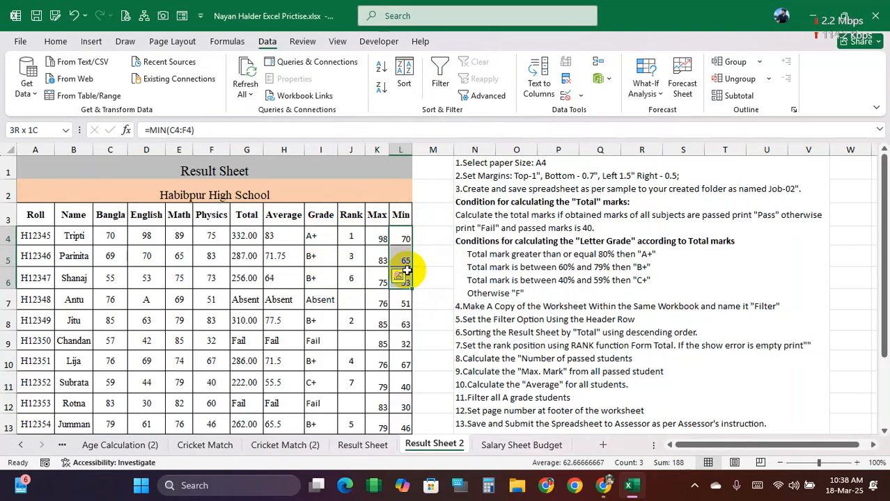
left_click(378, 237)
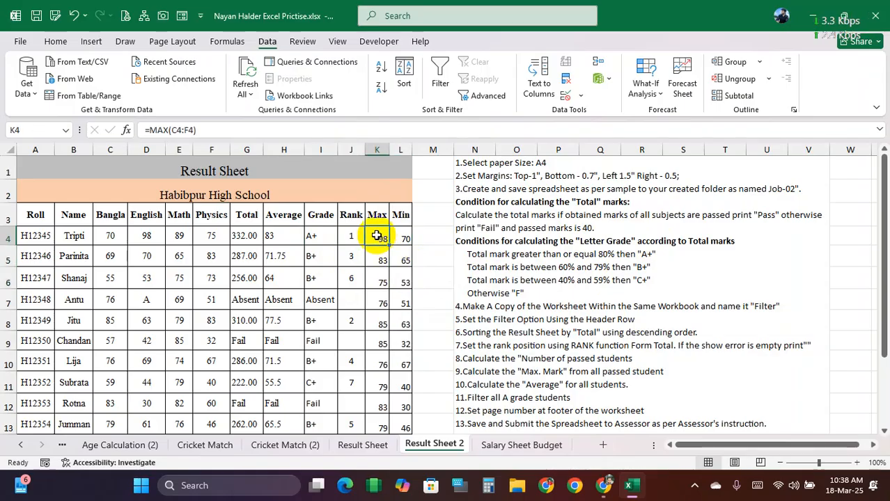
Compare the Grade and Average formulas in row 4, then examine each part of the H4 Average formula, from the absent test to AVERAGE(C4:F4).
left_click(312, 238)
left_click(291, 239)
left_click(315, 238)
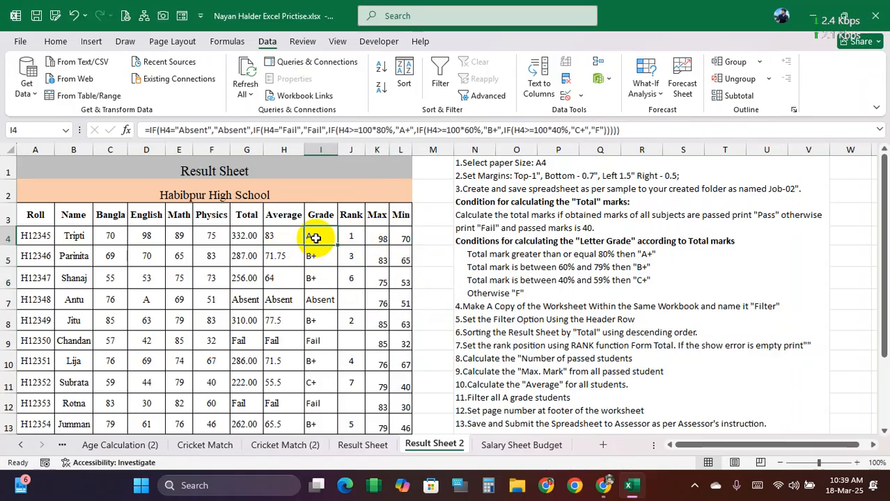
left_click(291, 239)
left_click_drag(161, 130, 302, 131)
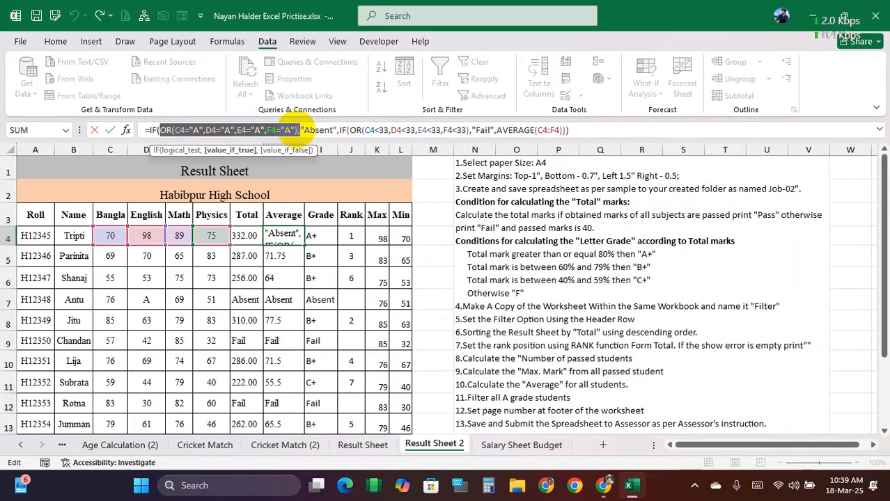
left_click(286, 130)
left_click_drag(283, 130, 158, 130)
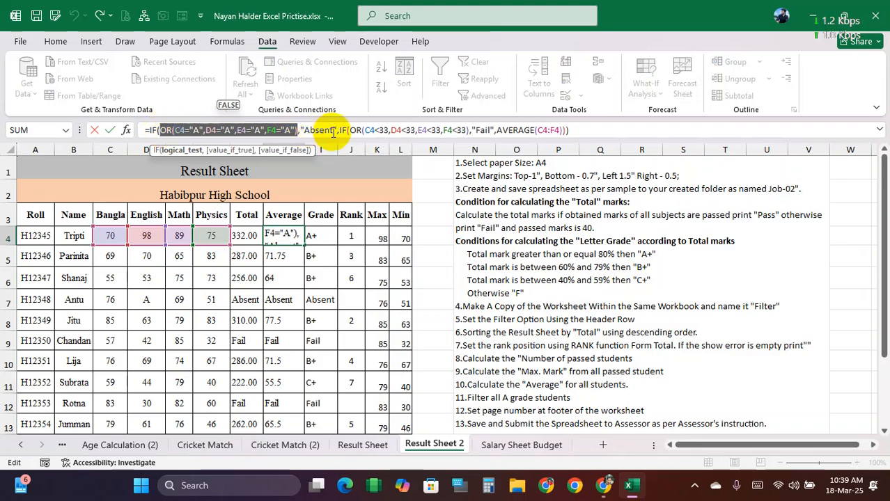
left_click_drag(343, 130, 585, 135)
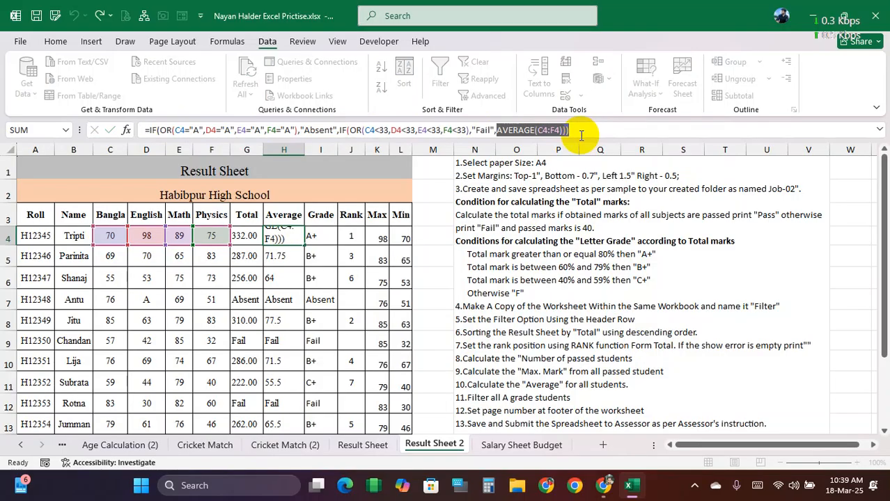
key("Return")
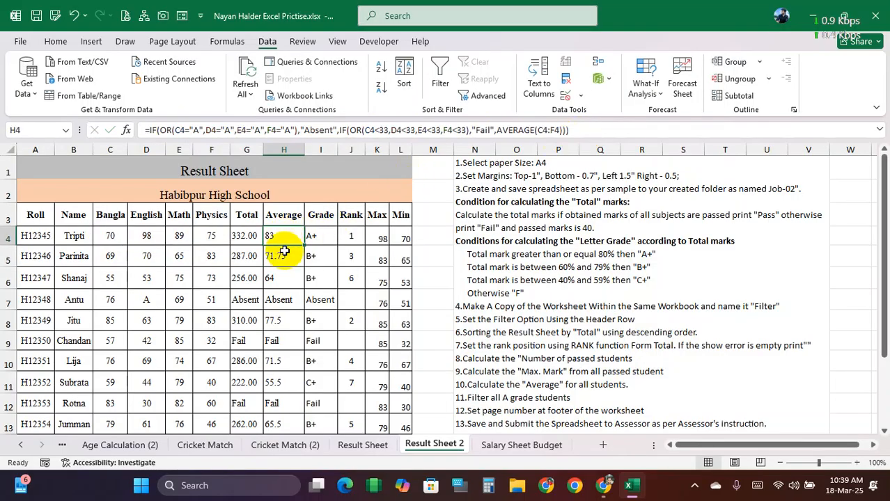
left_click(284, 241)
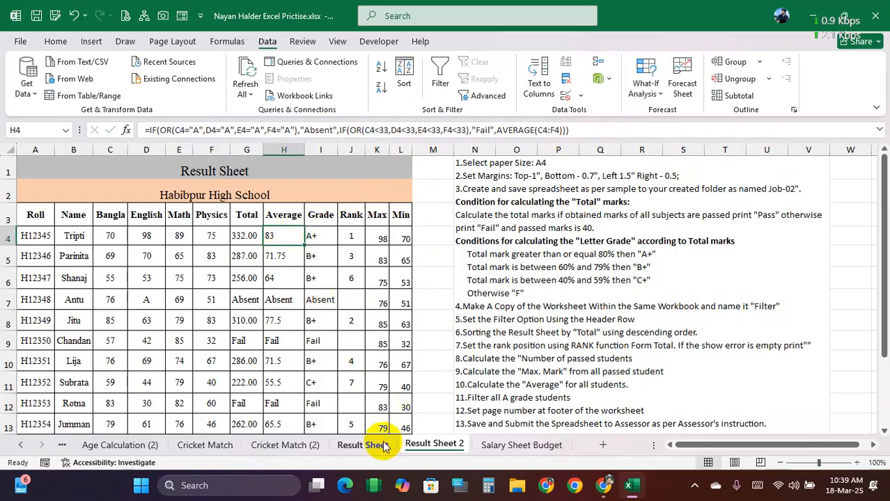
Look over the Cricket Match (2) worksheet, including its Player of the Series formula, and the Cricket Match worksheet.
left_click(285, 445)
left_click(432, 223)
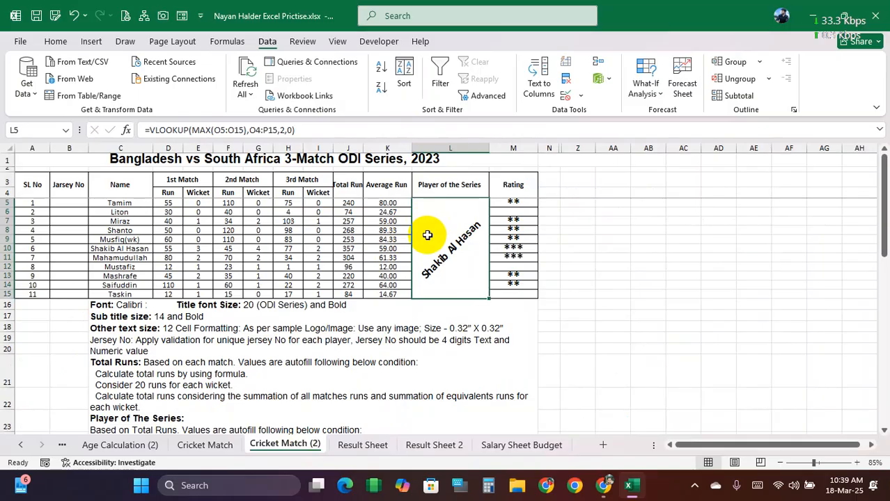
scroll(427, 235, "up", 1, "ctrl")
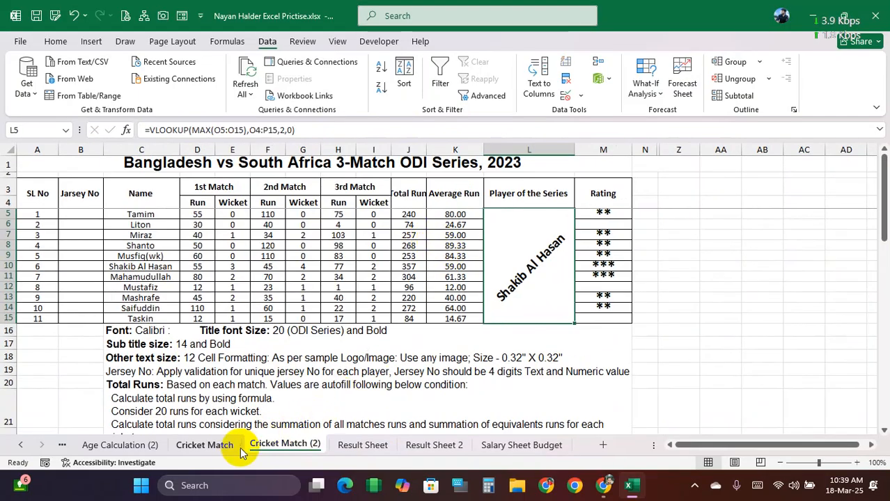
left_click(227, 447)
Review the SUM to Age Category results in Age Calculation (2), then view the Age Calculation worksheet.
left_click(148, 443)
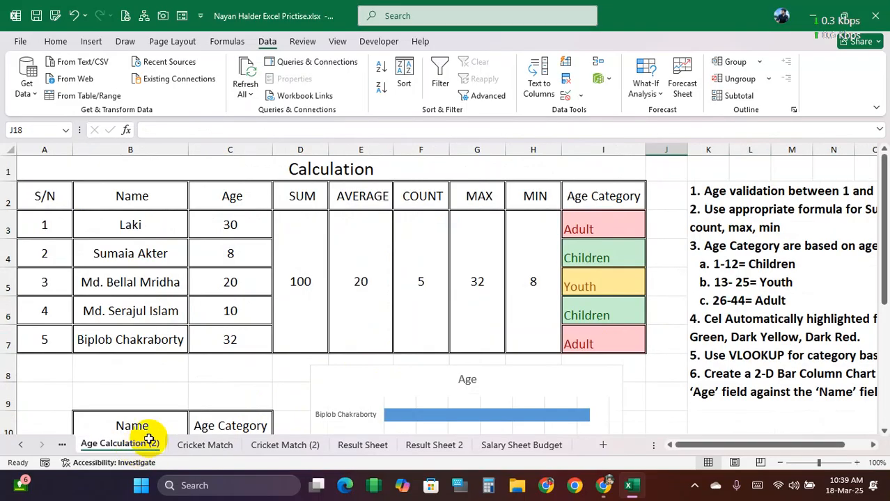
left_click_drag(307, 282, 566, 254)
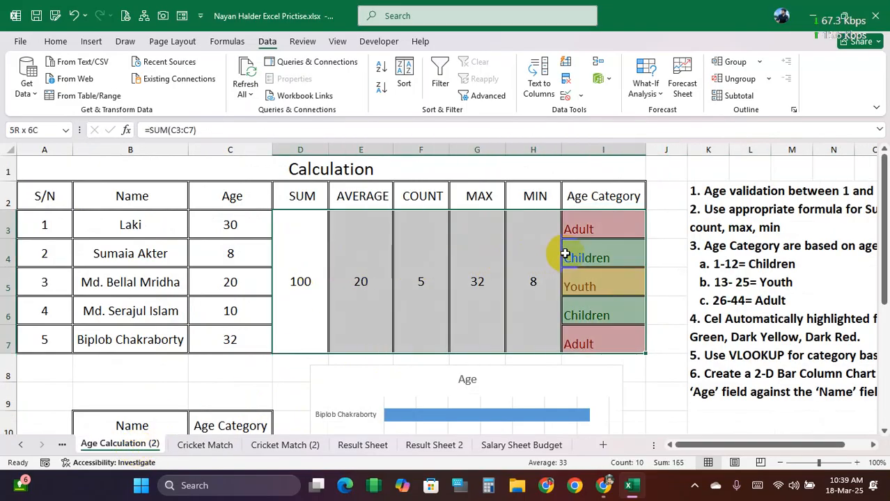
left_click(23, 446)
left_click(23, 446)
left_click(311, 449)
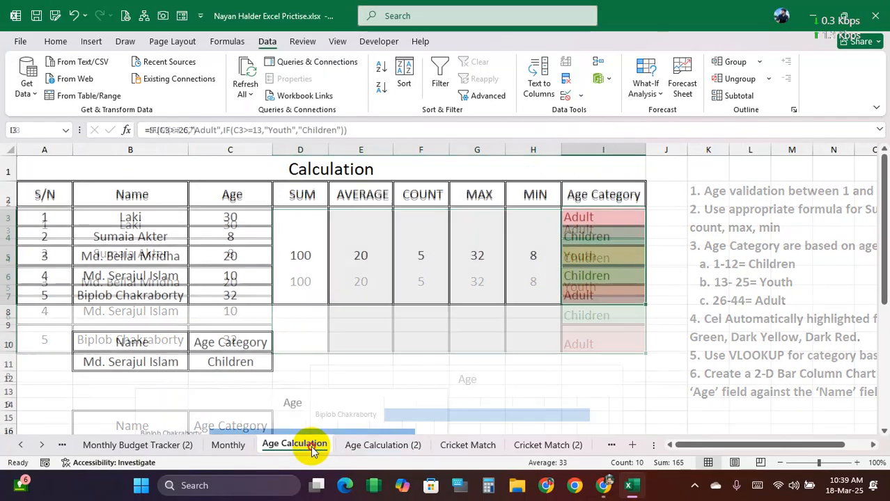
Look over the budget table, totals and helper tables in the Monthly worksheet.
left_click(232, 449)
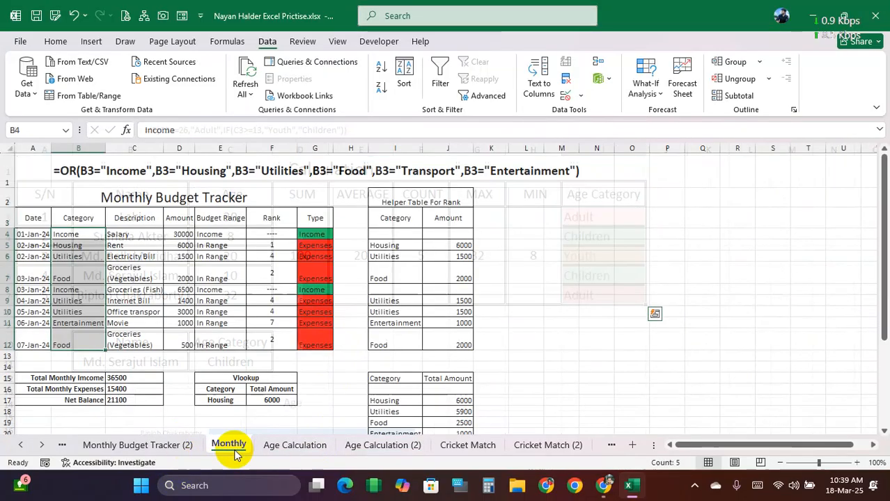
scroll(314, 333, "up", 1)
scroll(317, 334, "up", 1)
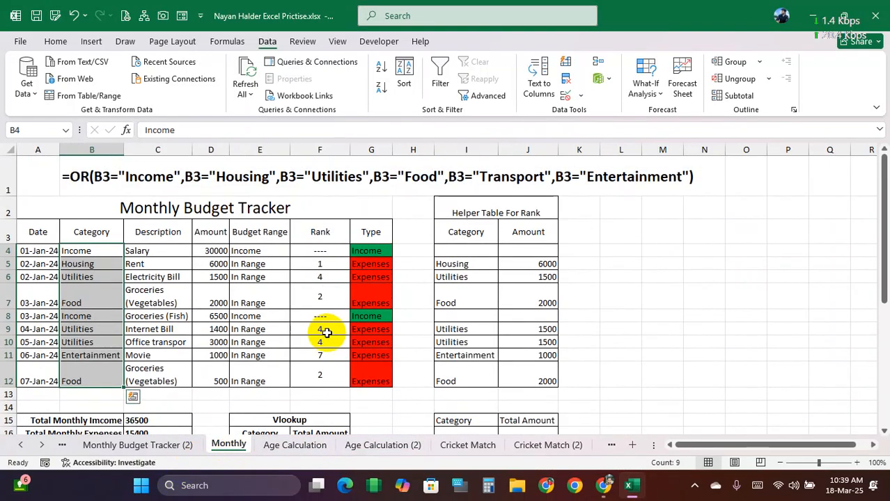
scroll(333, 331, "up", 1)
scroll(333, 330, "up", 1)
scroll(333, 330, "down", 1)
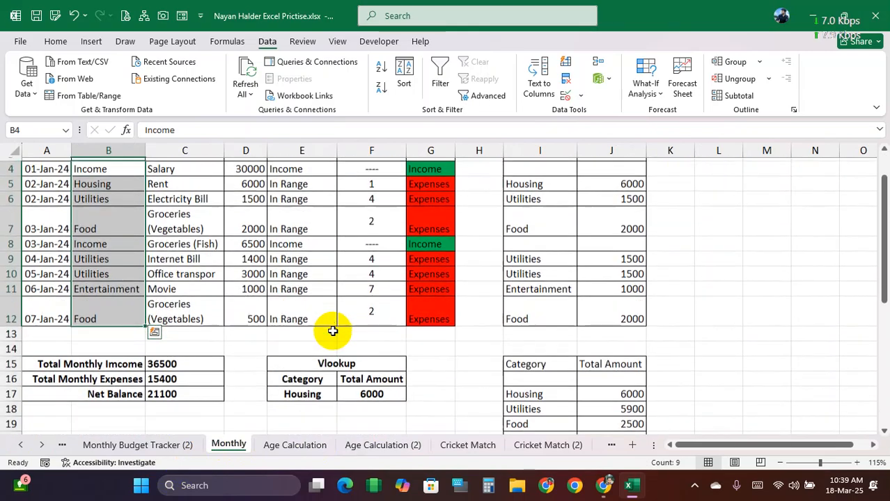
Review the Monthly Budget Tracker (2) and Monthly Budget Tracker worksheets in turn.
left_click(174, 445)
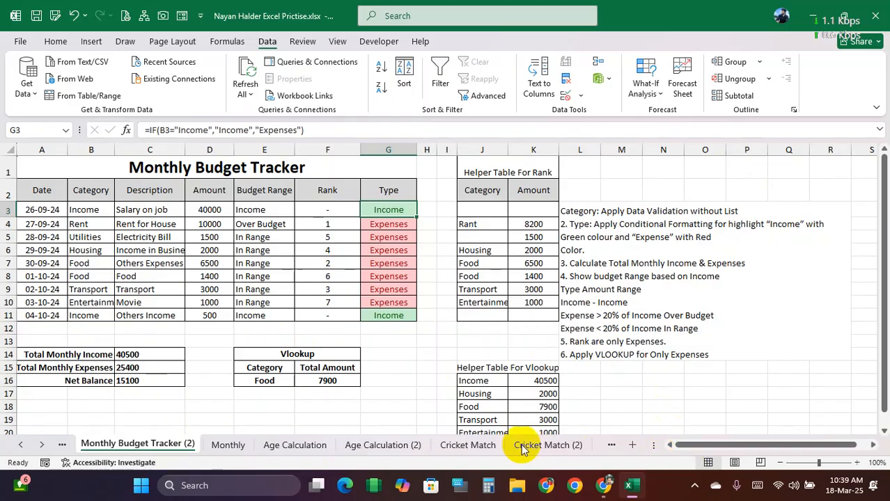
left_click(21, 445)
left_click(21, 445)
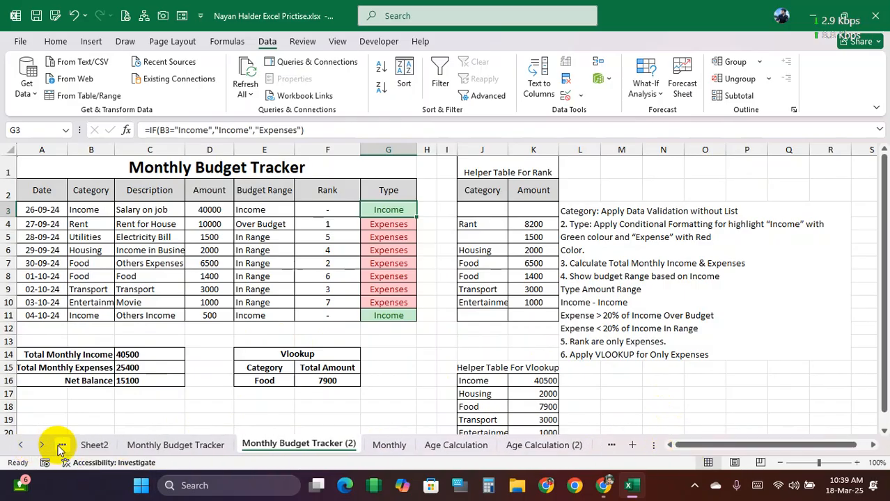
left_click(176, 445)
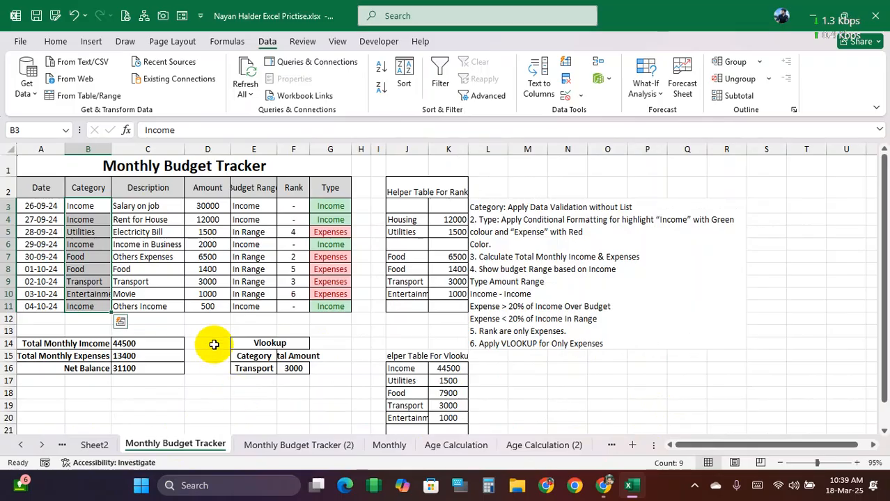
left_click(207, 319)
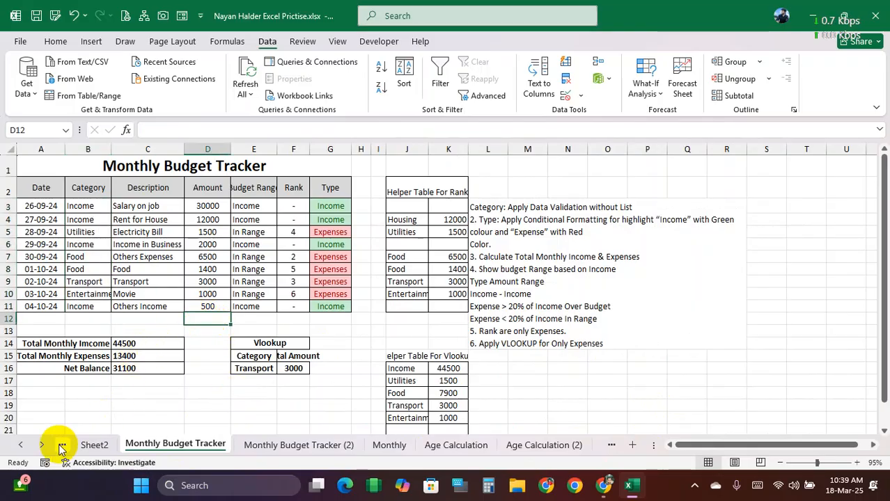
Find the Wages Sheet (2) worksheet and check its Overtime Wages and IT formulas.
left_click(20, 445)
left_click(21, 445)
left_click(21, 445)
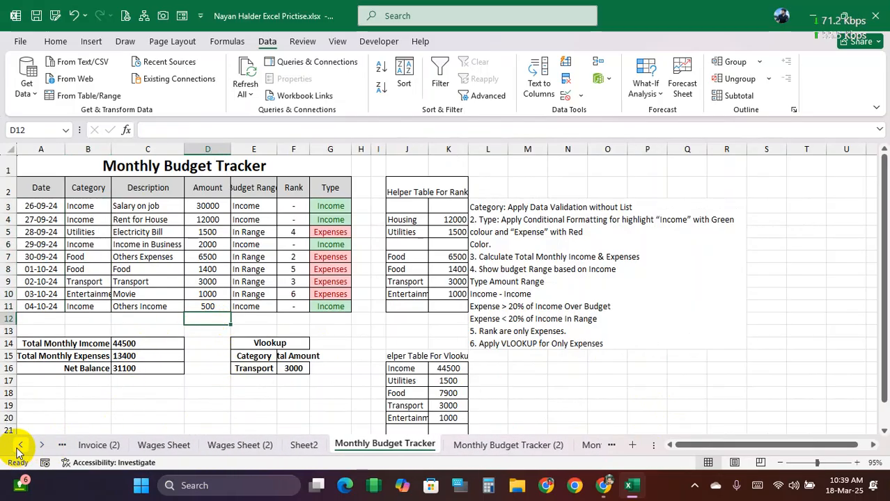
left_click(20, 445)
left_click(279, 446)
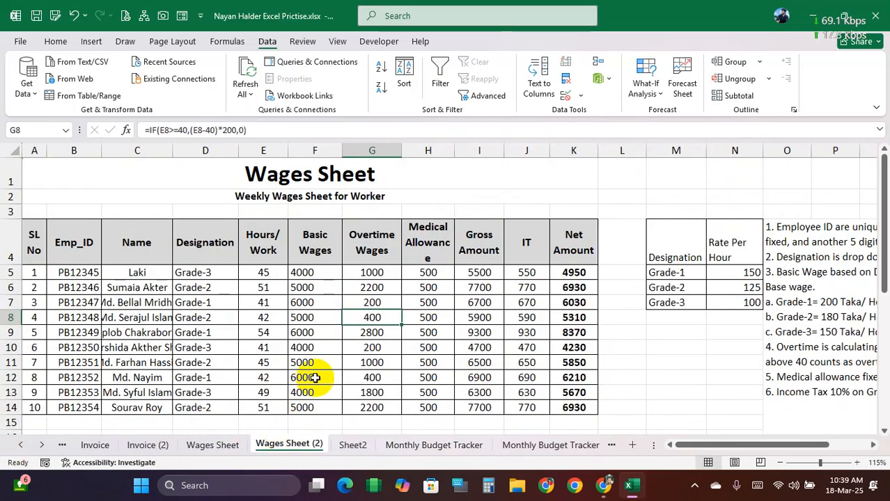
left_click(387, 288)
left_click(509, 274)
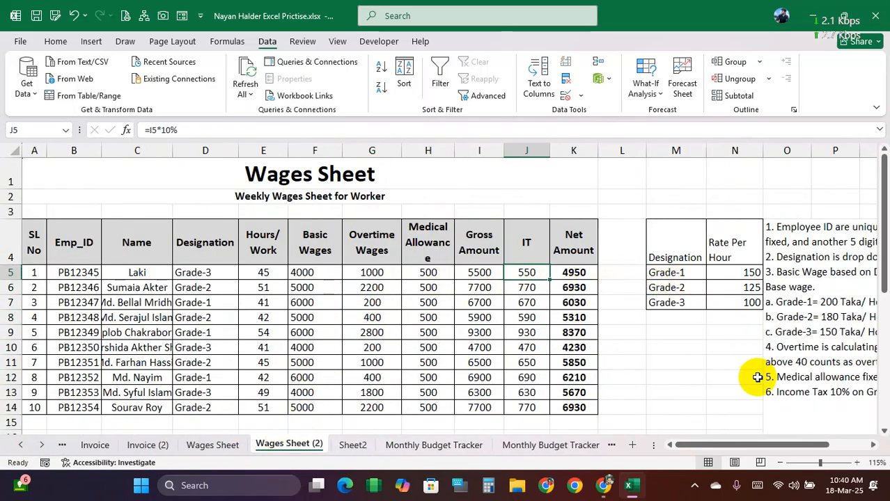
Widen the Medical Allowance column in Wages Sheet (2) so its heading fits without breaking the word, then look over the wages table.
left_click_drag(706, 445, 651, 444)
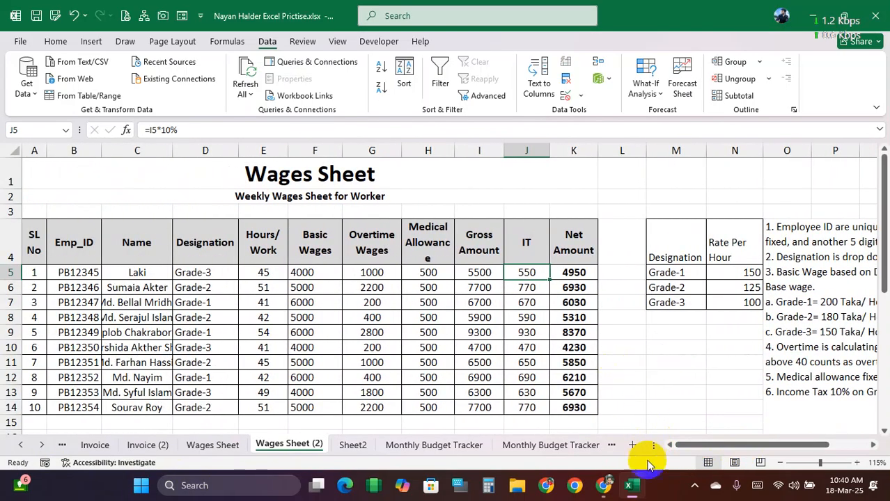
left_click_drag(454, 149, 457, 146)
left_click_drag(182, 258, 565, 403)
left_click(494, 390)
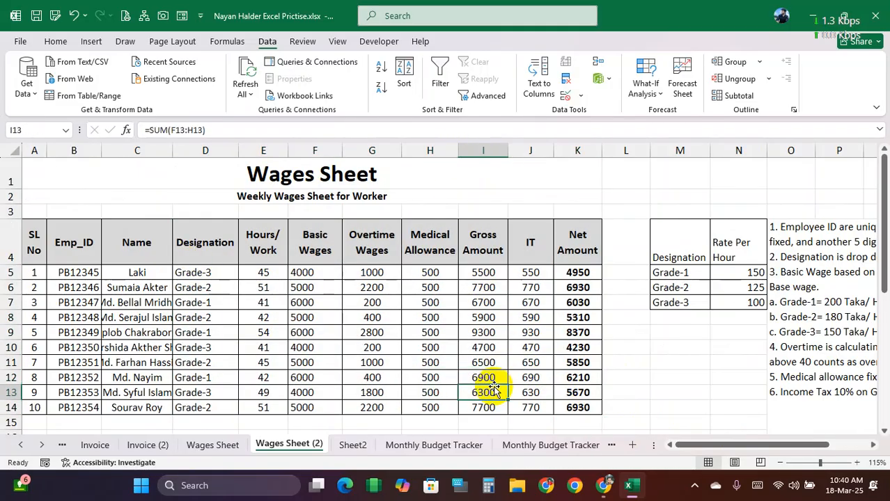
Look at the January to April amount table and its column chart beneath the wages table.
scroll(508, 389, "down", 2)
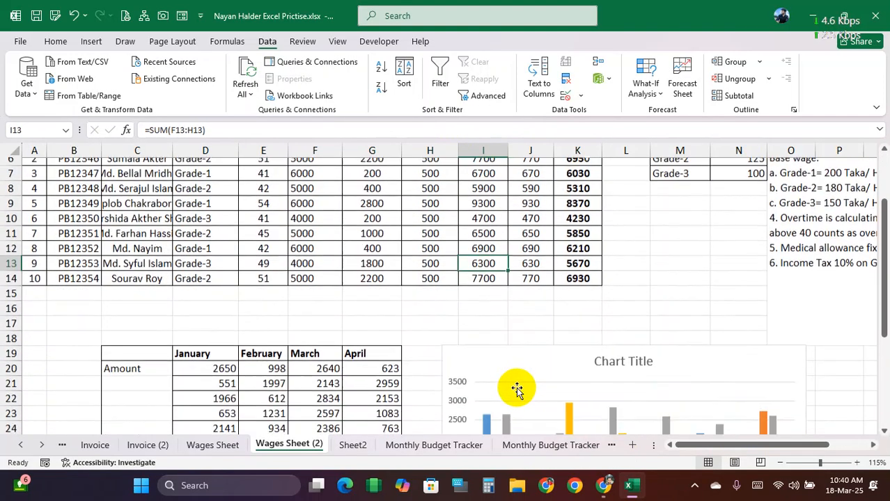
scroll(516, 389, "down", 1)
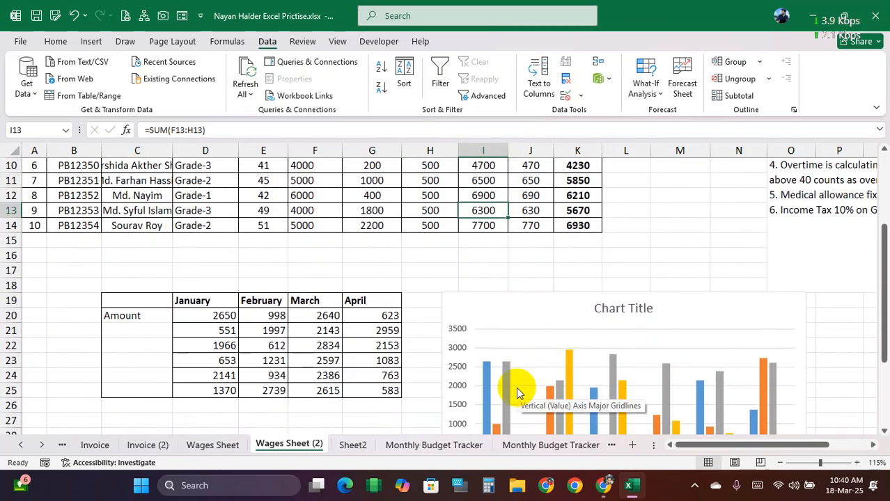
left_click(141, 317)
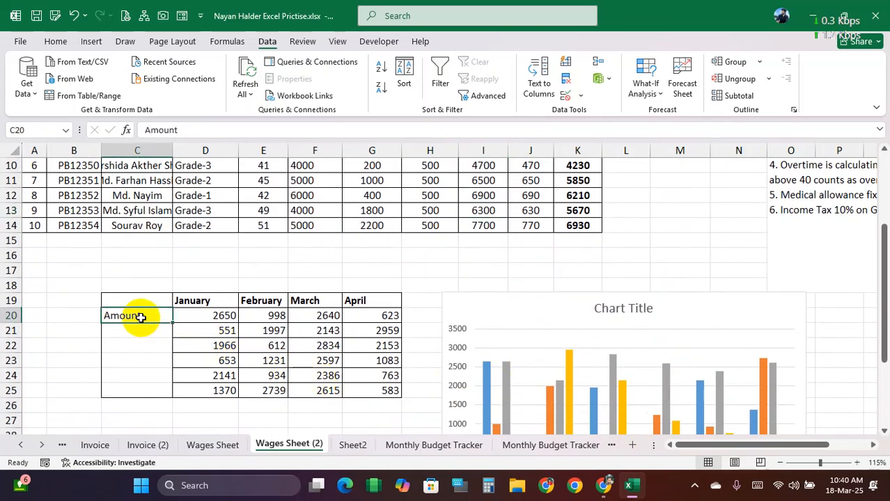
Label the rows of the monthly amount table A, B, C, D, E and F in cells C20 to C25.
type("A")
key("Return")
type("V")
left_click(149, 336)
type("B")
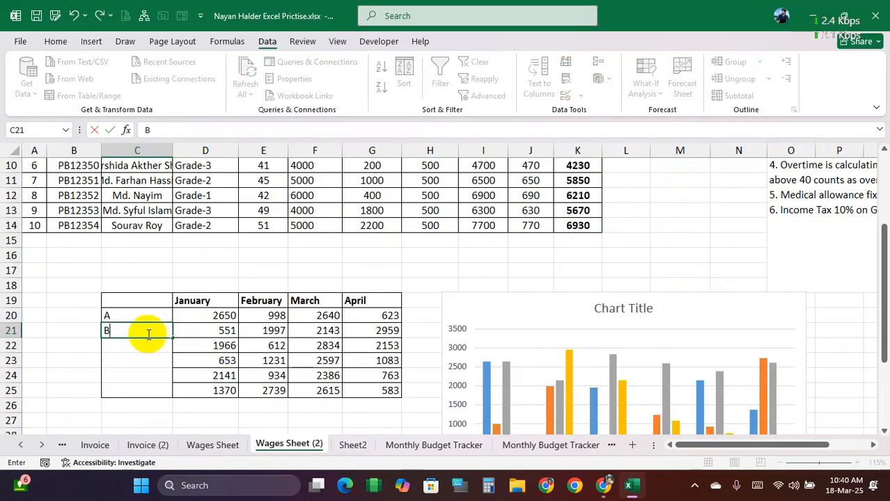
left_click(146, 345)
type("C")
left_click(151, 360)
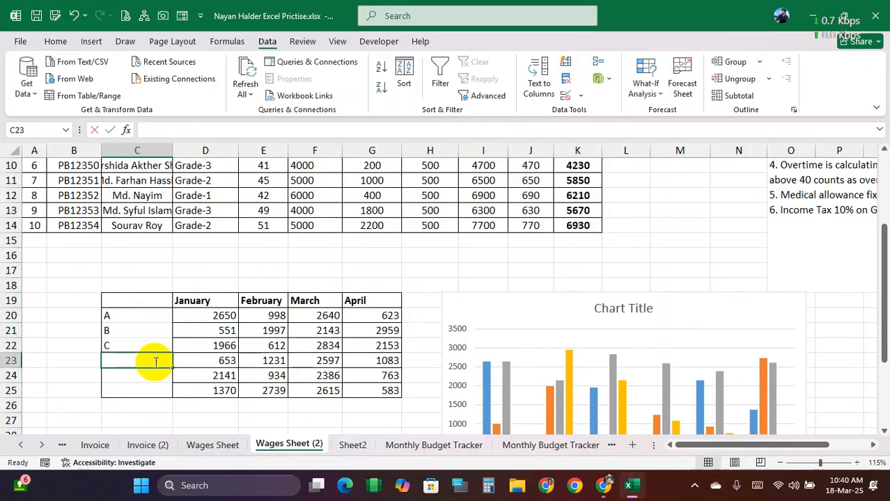
type("D")
left_click(149, 374)
type("E")
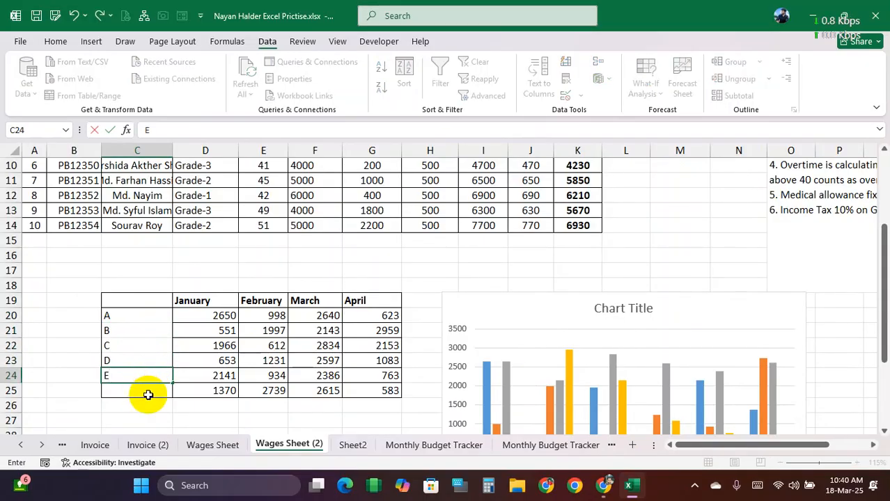
left_click(147, 395)
type("F")
Apply all borders to the A to F row labels and centre them horizontally.
left_click_drag(147, 317, 154, 391)
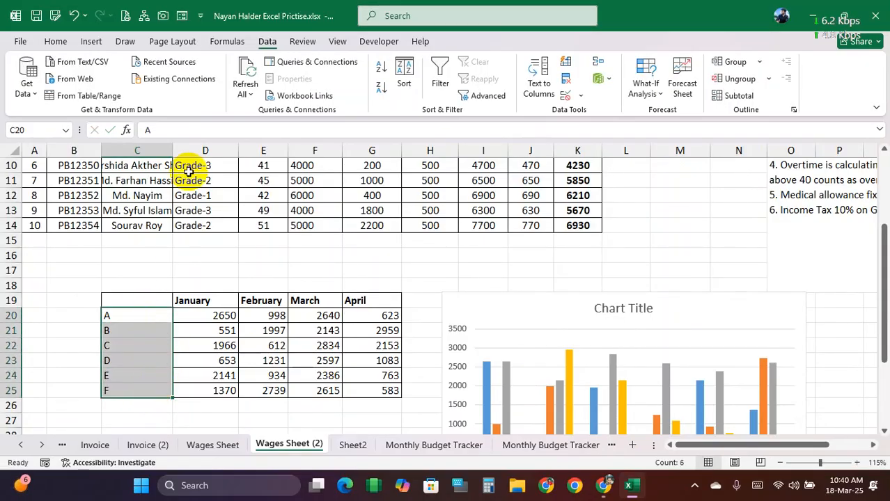
left_click(55, 41)
left_click(166, 87)
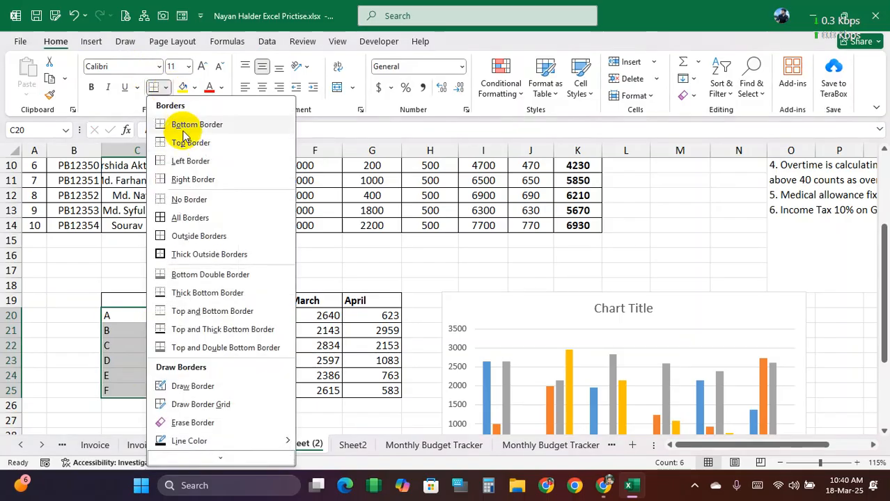
left_click(190, 216)
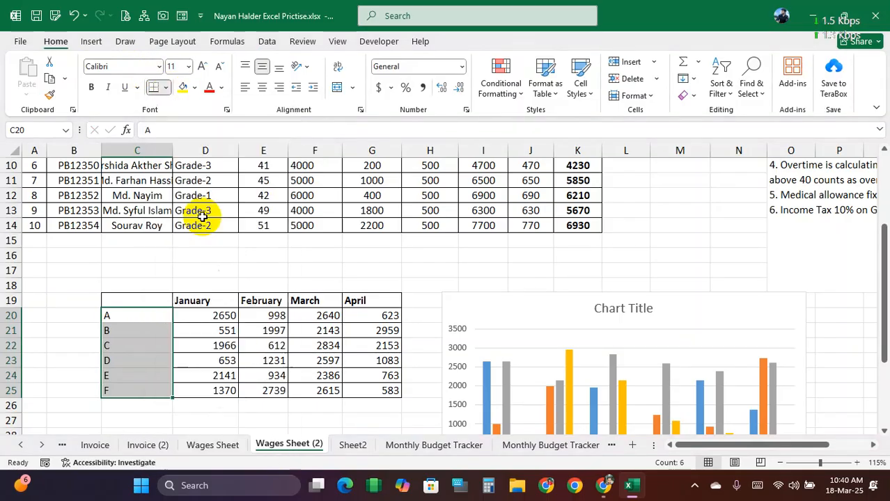
left_click(262, 87)
left_click(282, 273)
Delete the existing column chart beside the January to April table.
left_click_drag(145, 303, 377, 391)
left_click(591, 328)
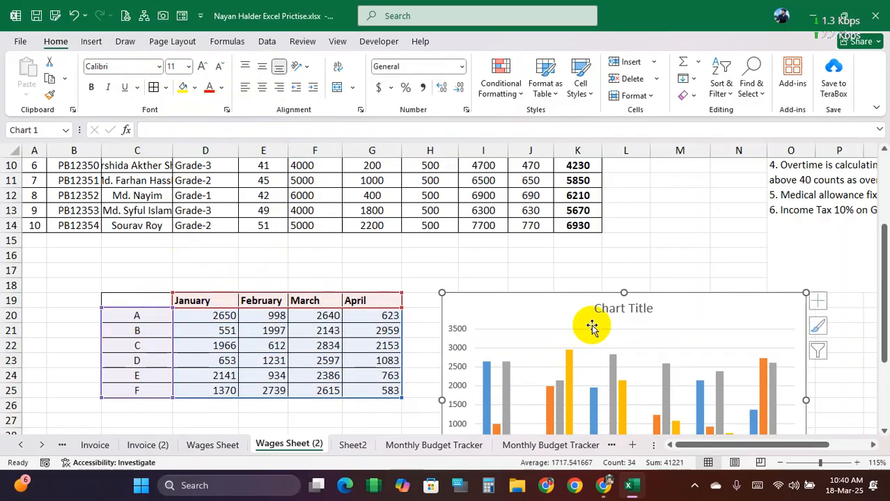
scroll(591, 327, "down", 1)
key("Delete")
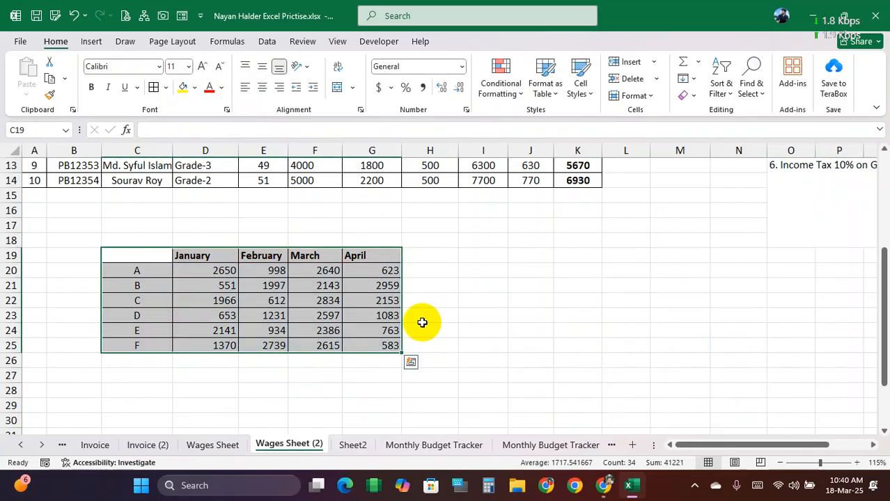
scroll(422, 323, "up", 2)
left_click(486, 315)
scroll(490, 317, "up", 2)
scroll(490, 317, "down", 3)
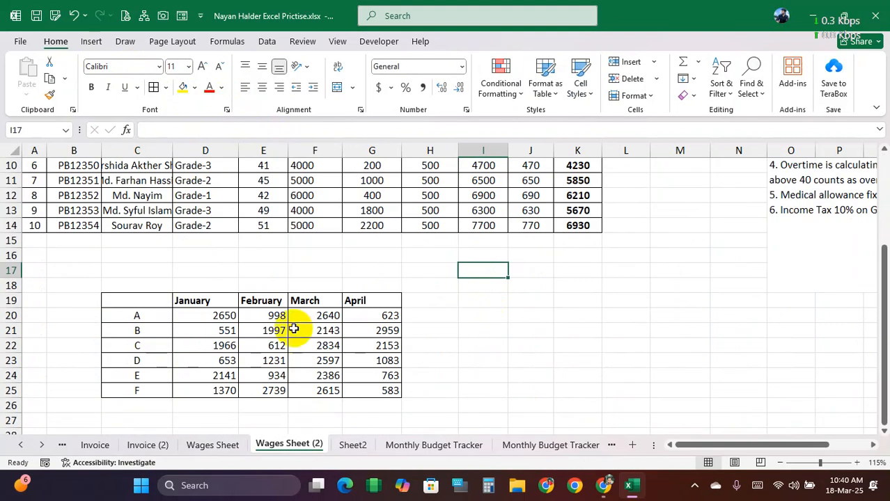
Insert a 3-D clustered column chart from the January to April table, range C19:G25, including its row labels and month headings.
left_click_drag(139, 301, 367, 391)
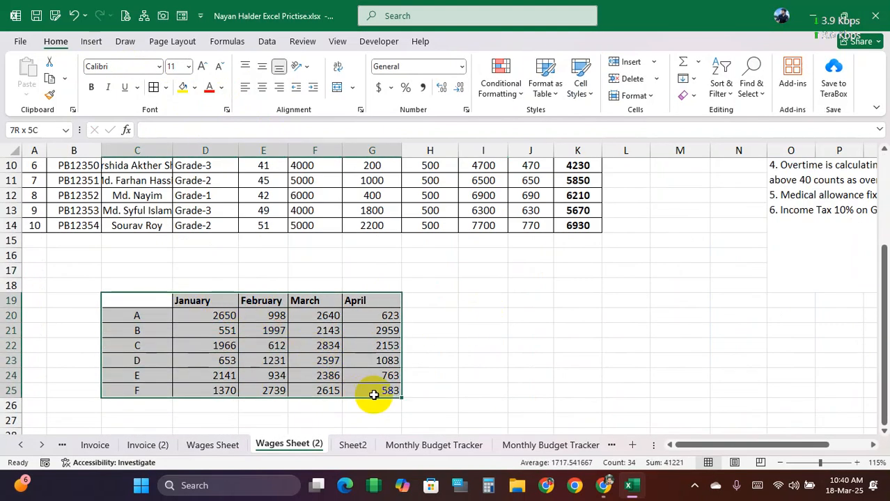
left_click(91, 41)
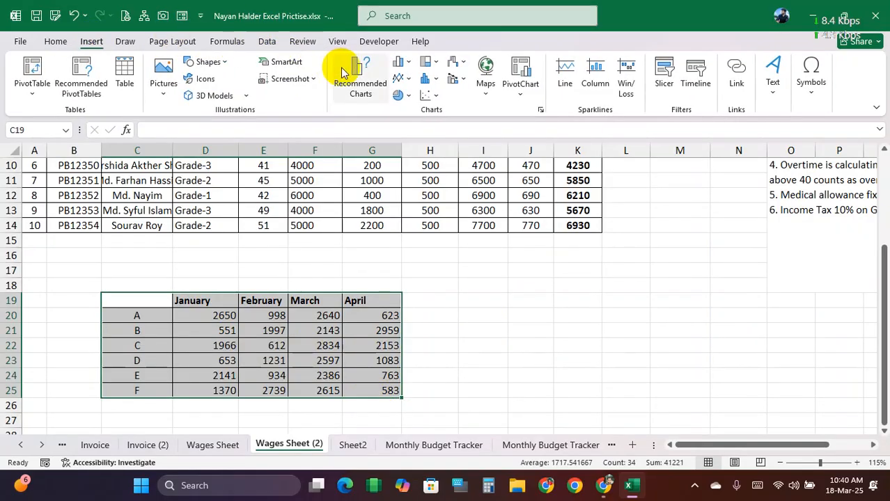
left_click(399, 62)
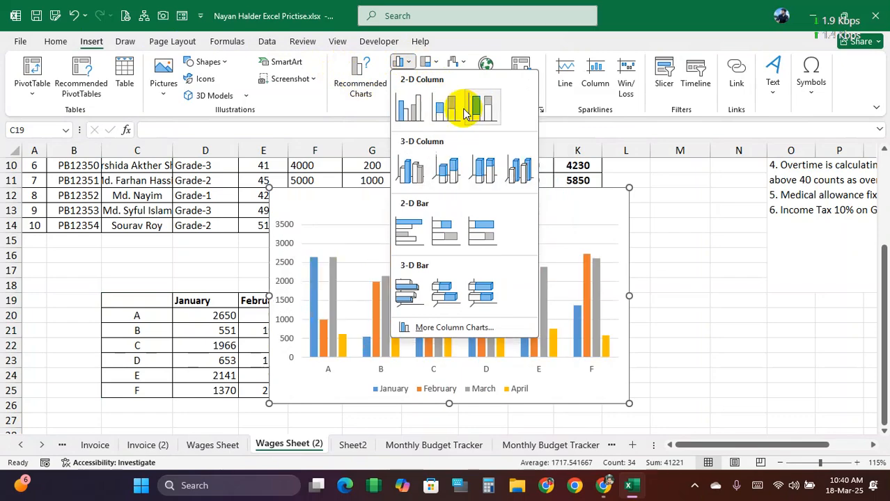
left_click(417, 175)
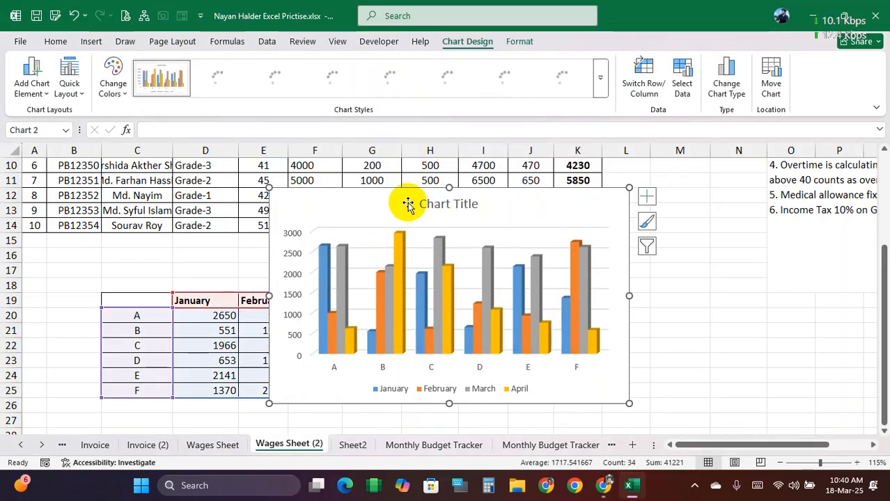
Move the new 3-D column chart clear of the data so it sits beside the table, starting around row 19.
left_click_drag(408, 204, 548, 314)
scroll(518, 268, "down", 2)
left_click_drag(515, 226, 553, 225)
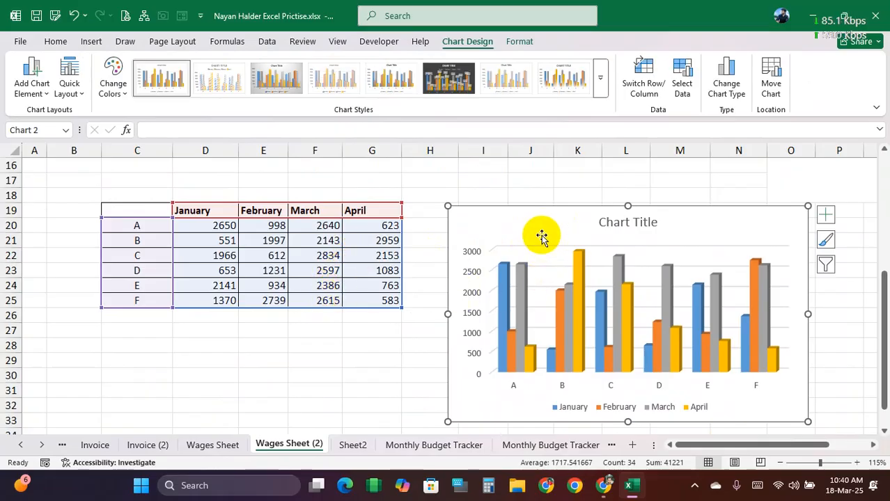
left_click(557, 191)
left_click(562, 227)
left_click(555, 194)
left_click(559, 221)
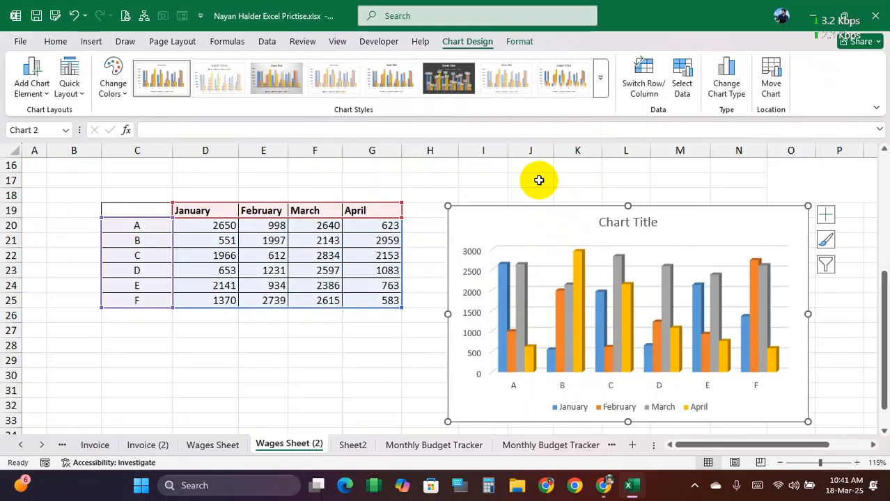